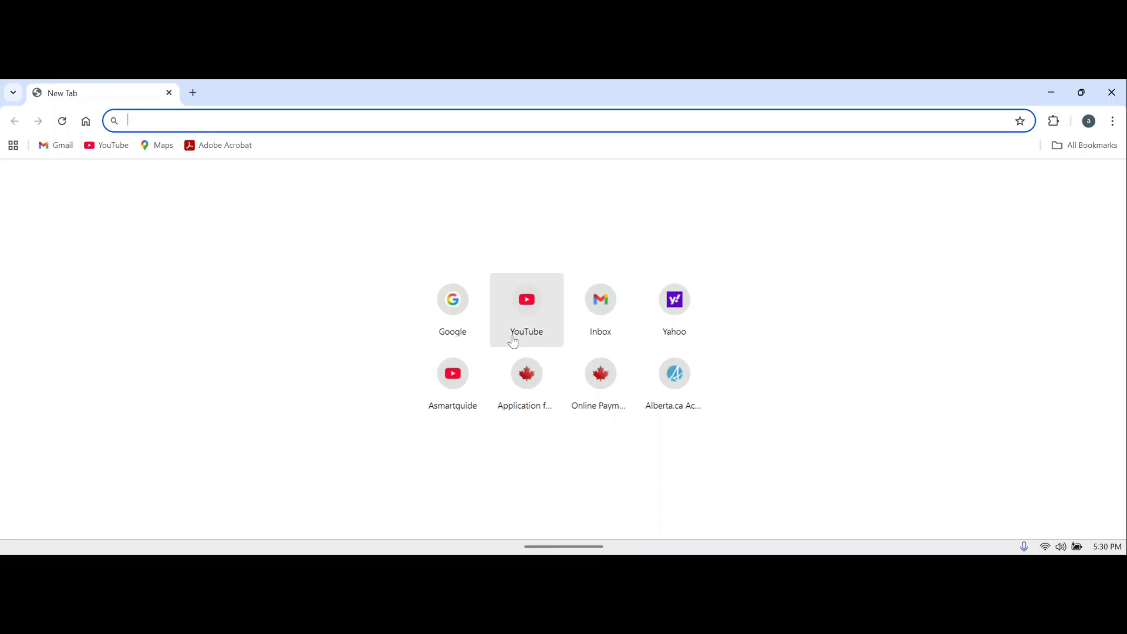
- Search Google for "government of canada citizenship application" and open Canada.ca's "Apply for Canadian citizenship" page
click(444, 339)
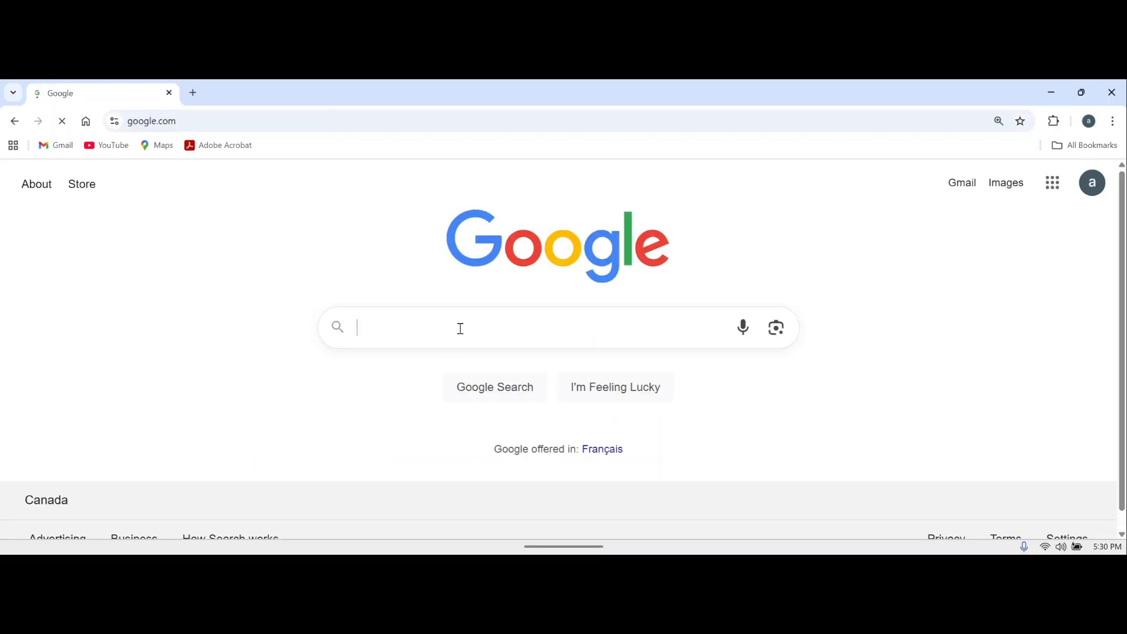
click(415, 344)
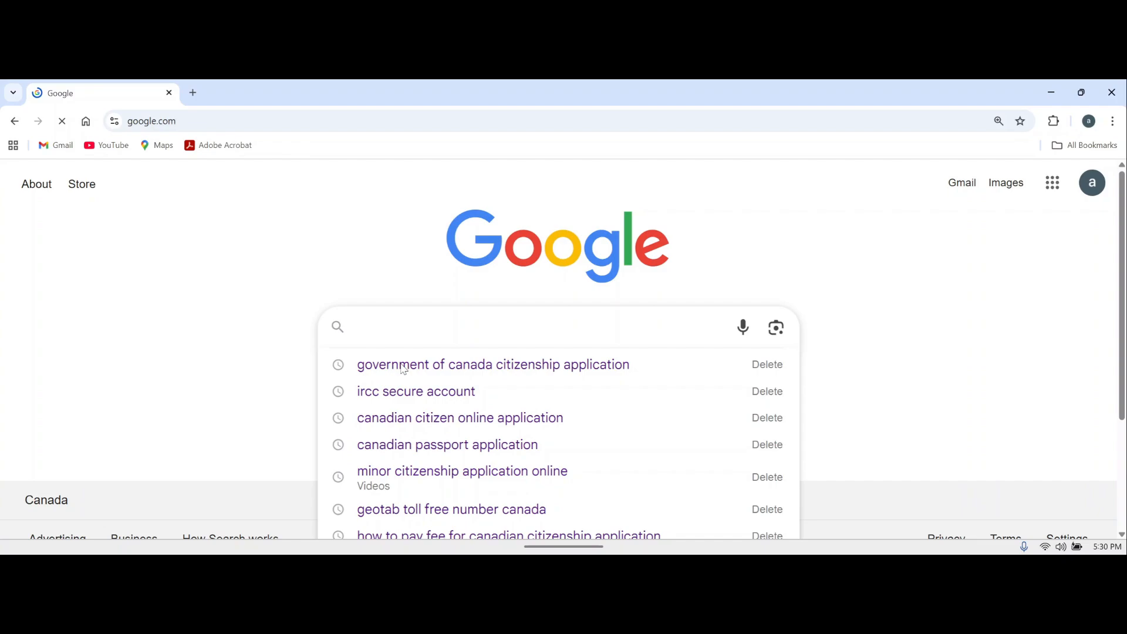
click(551, 373)
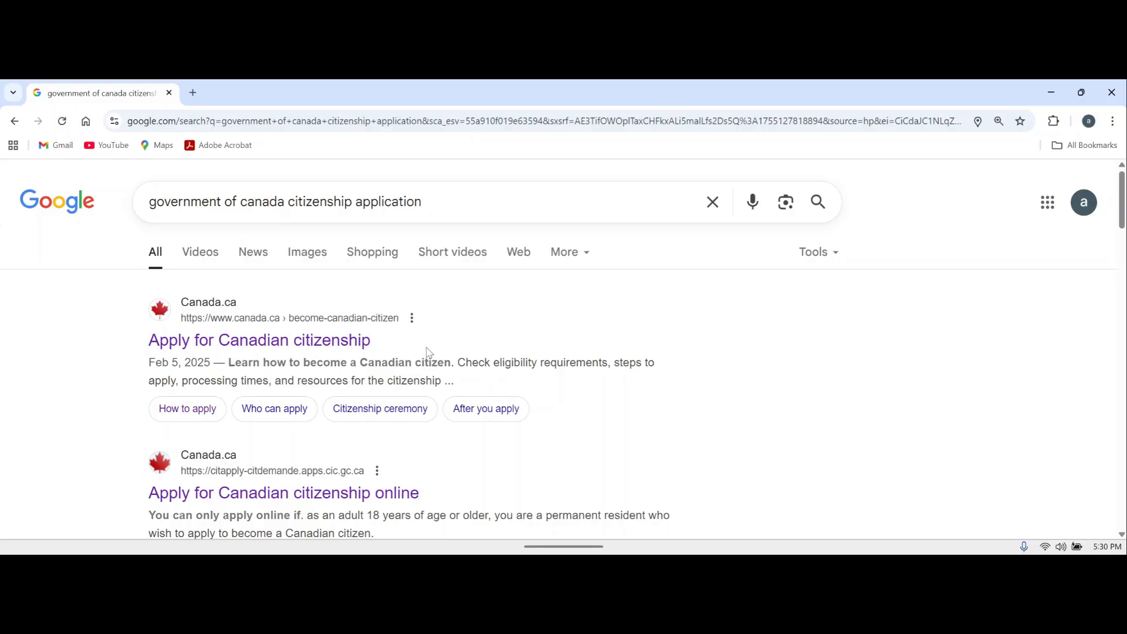
click(338, 349)
- Find the online application option on the citizenship page and open its instructions for a minor (under 18)
scroll(630, 298, down, 3)
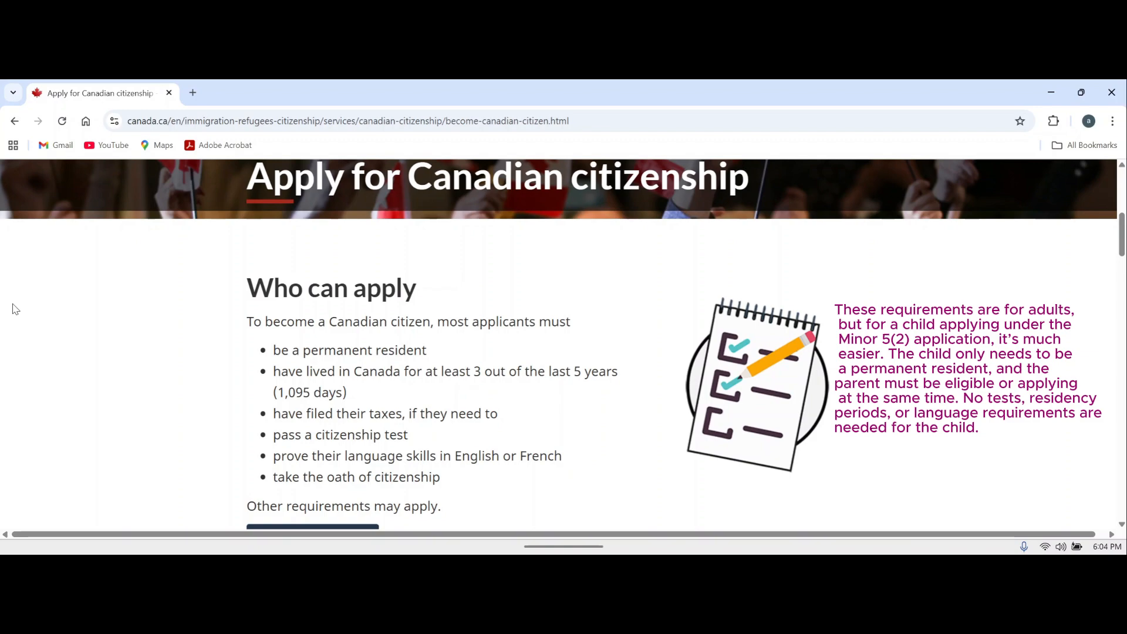
scroll(380, 256, down, 2)
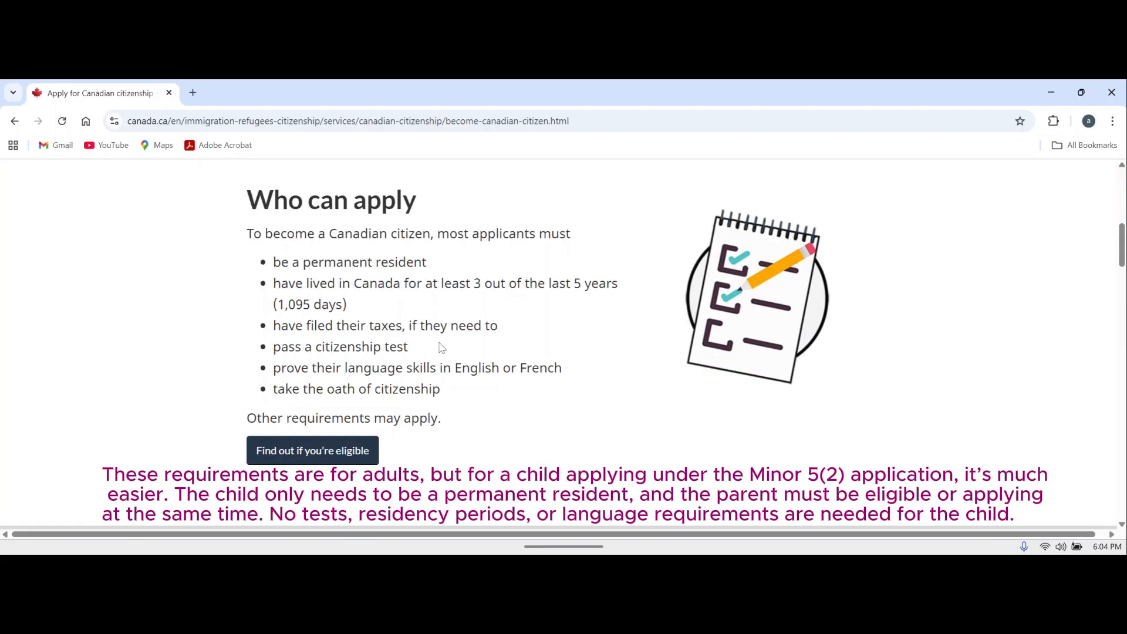
scroll(443, 346, down, 7)
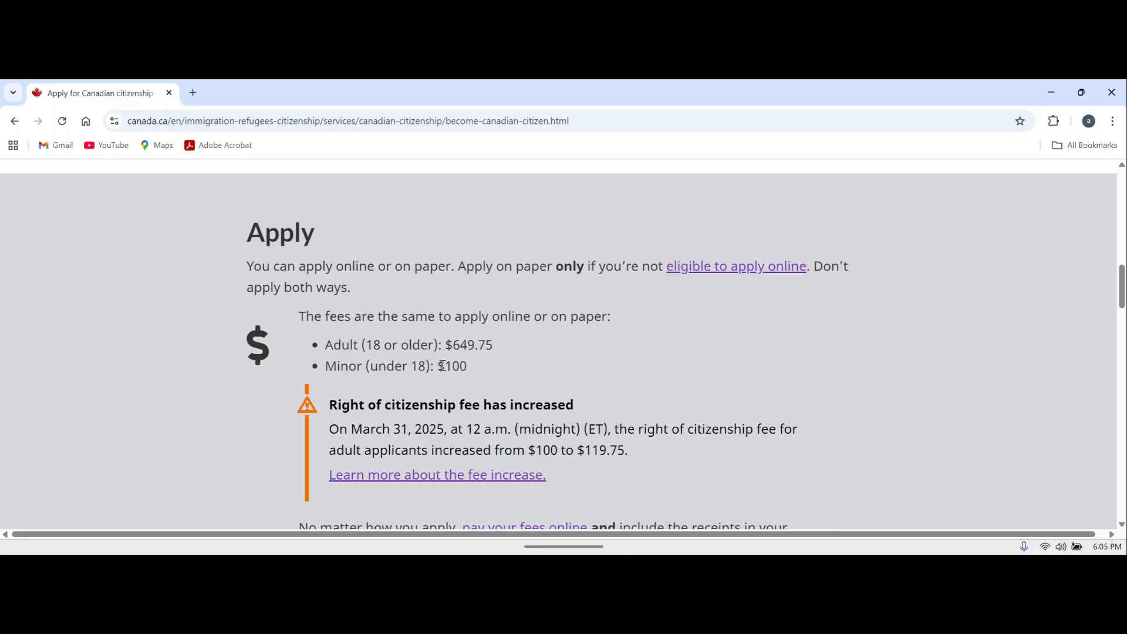
double_click(452, 366)
scroll(650, 379, down, 5)
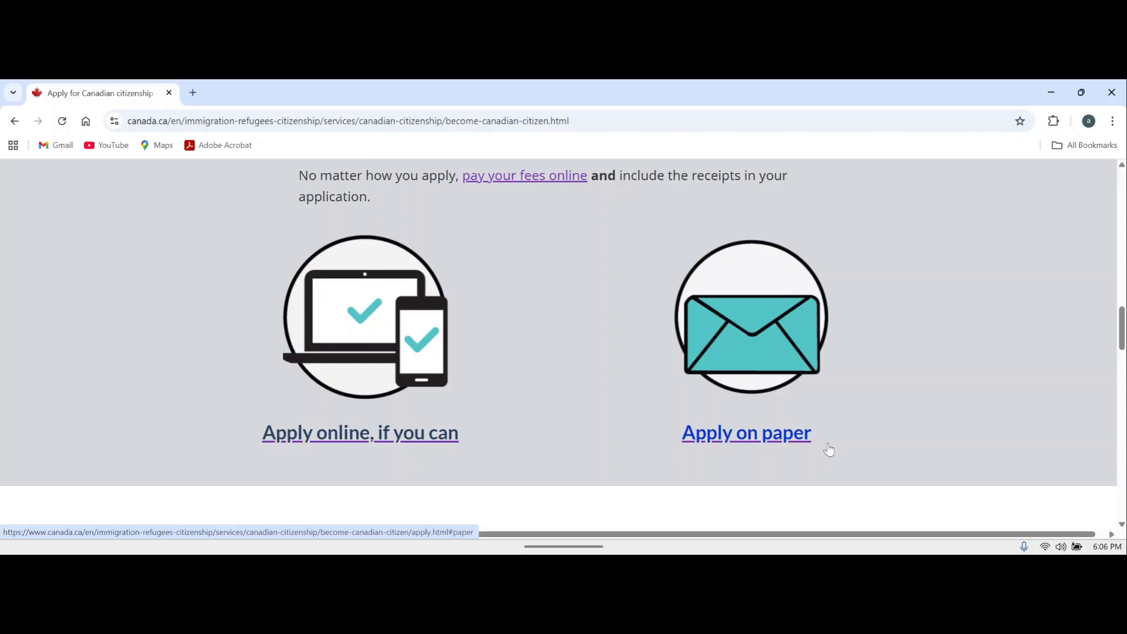
click(373, 441)
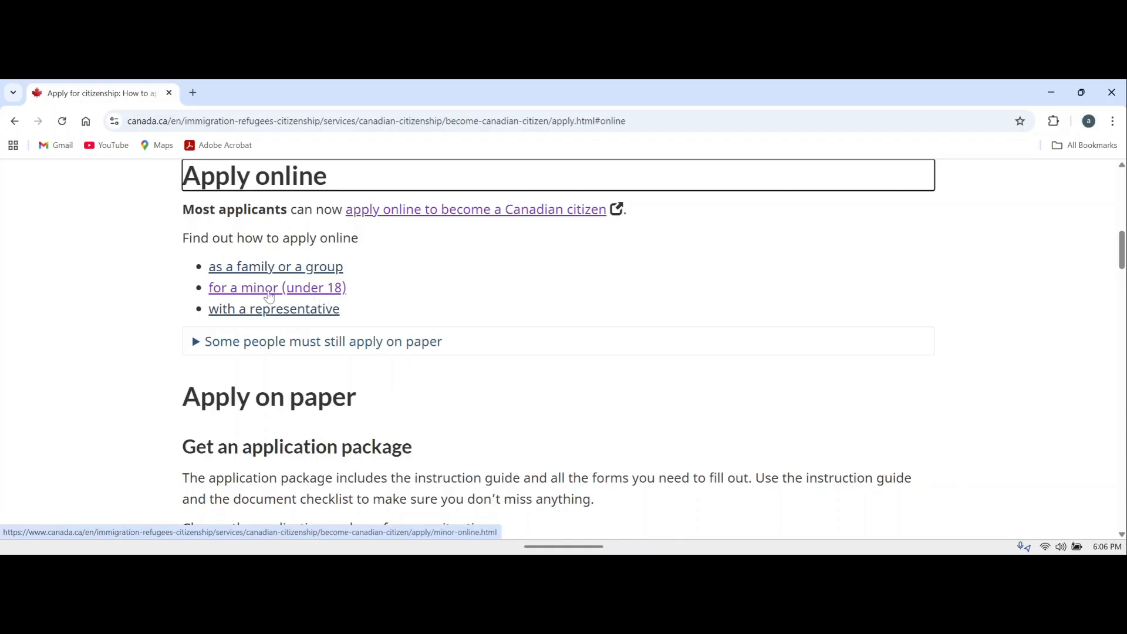
click(269, 295)
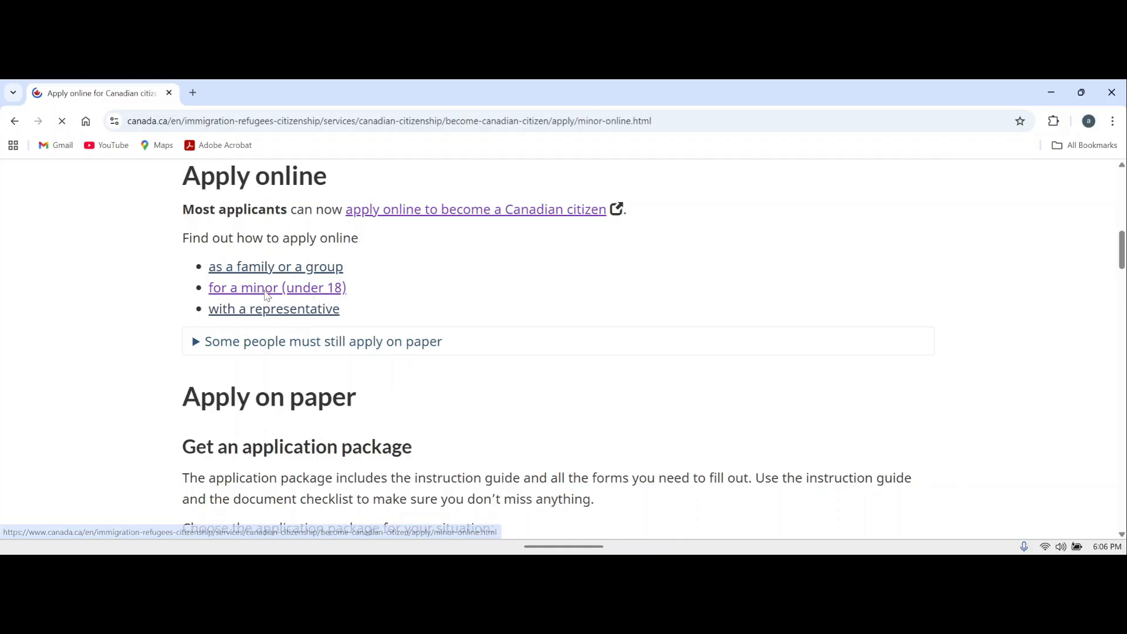
- Compare who can use the Minor 5(2) and Minor 5(1) applications, and go to the Minor 5(2) section
scroll(451, 333, down, 2)
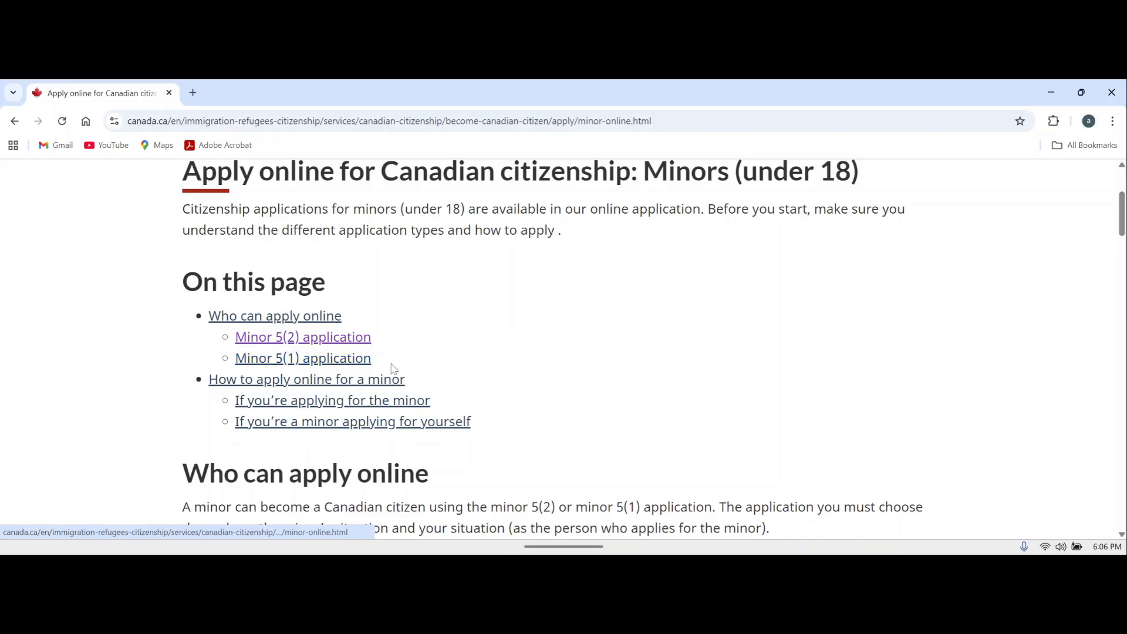
scroll(206, 317, down, 5)
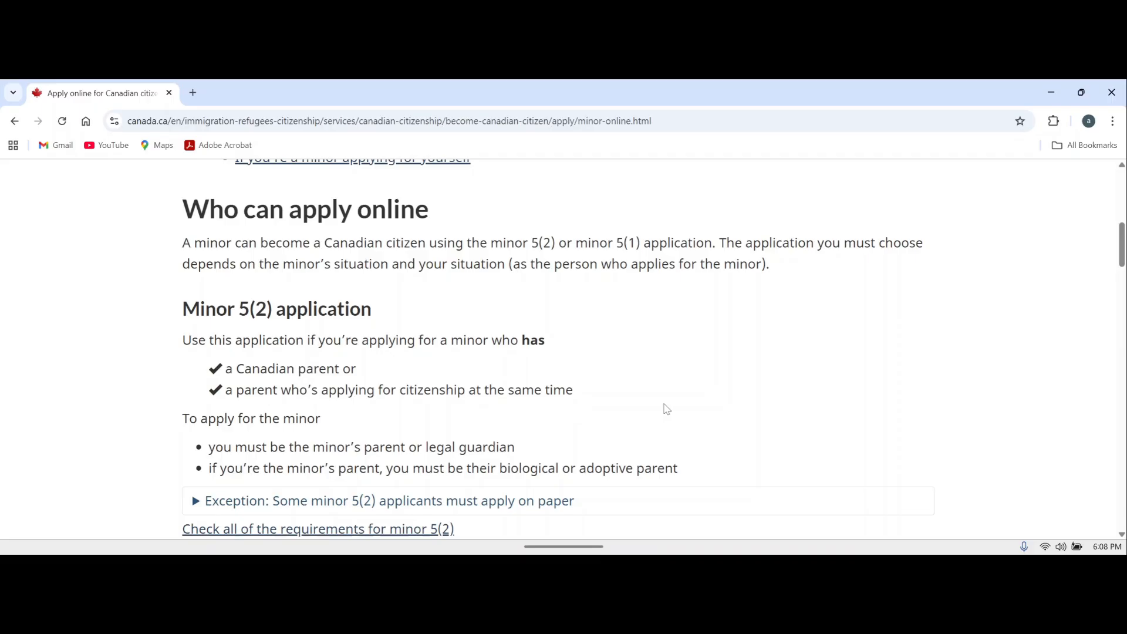
scroll(664, 407, down, 4)
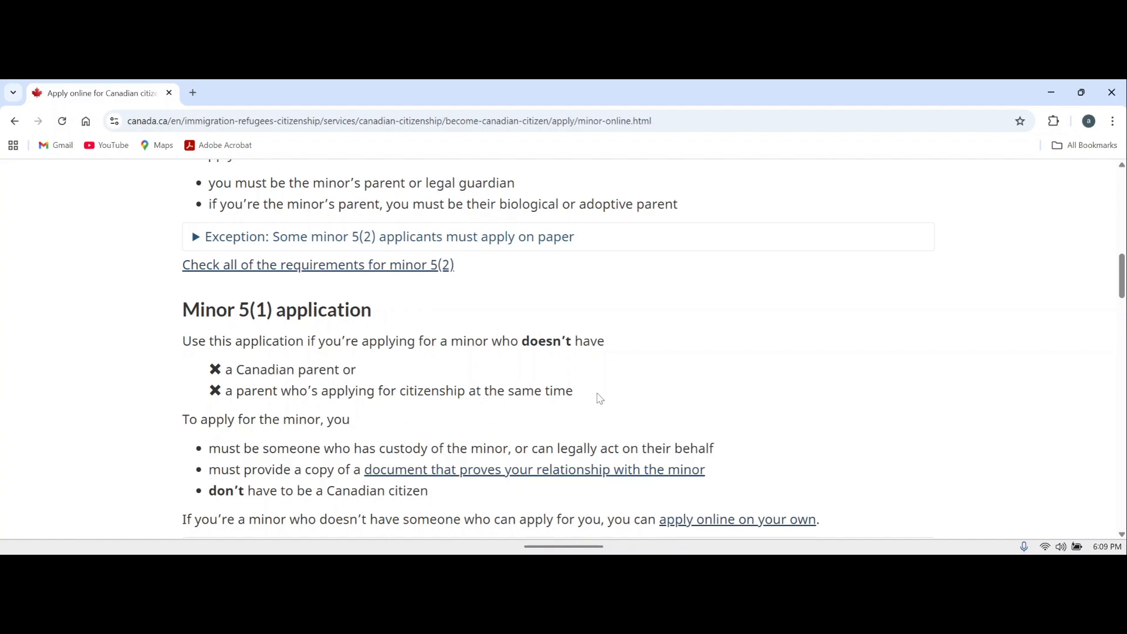
scroll(599, 399, up, 8)
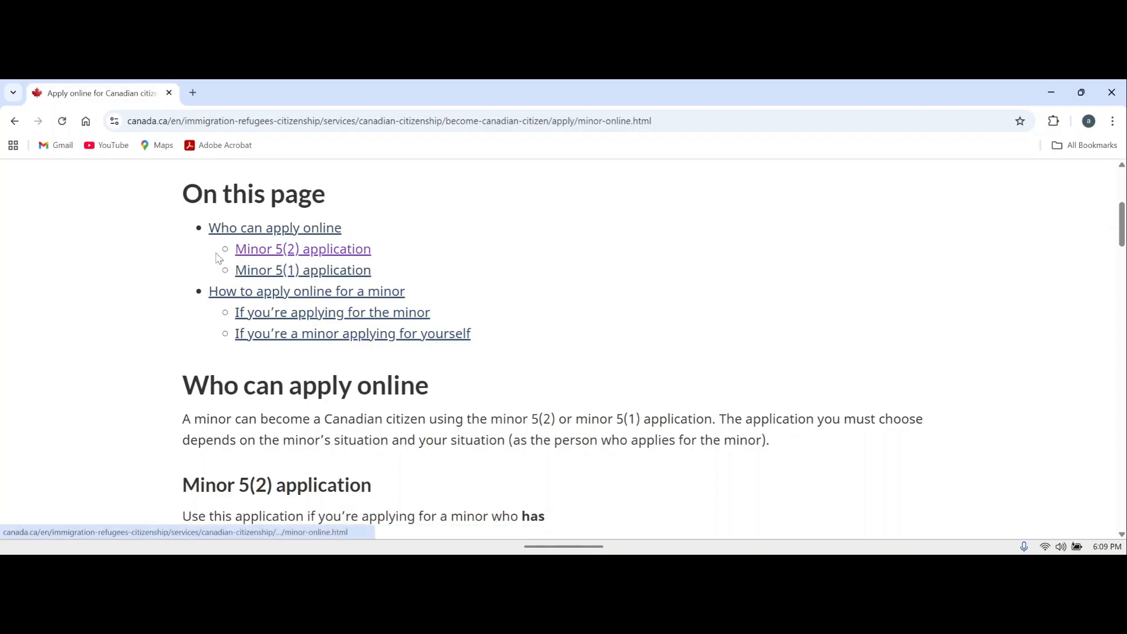
click(343, 250)
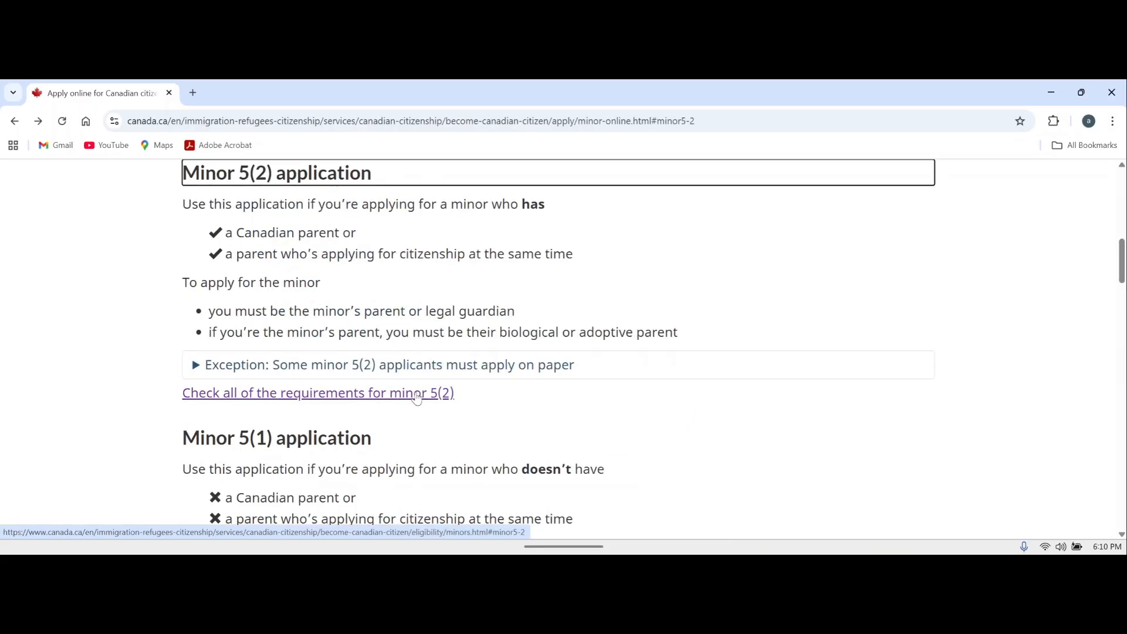
- Review all of the requirements for minor 5(2) and return to the online application instructions for minors
click(417, 394)
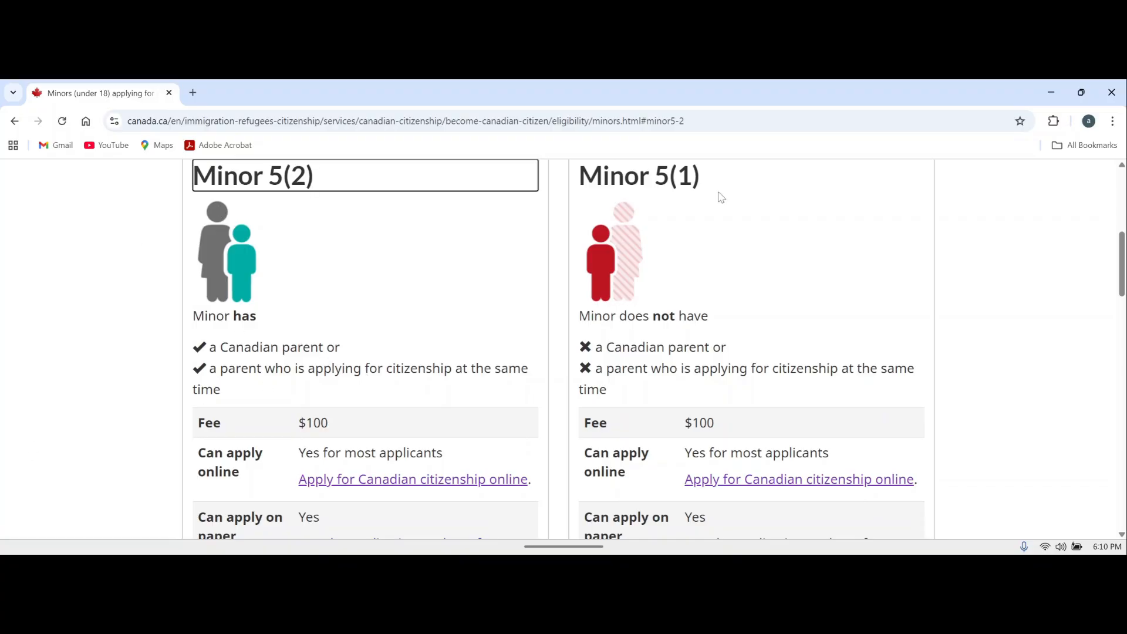
scroll(361, 408, down, 2)
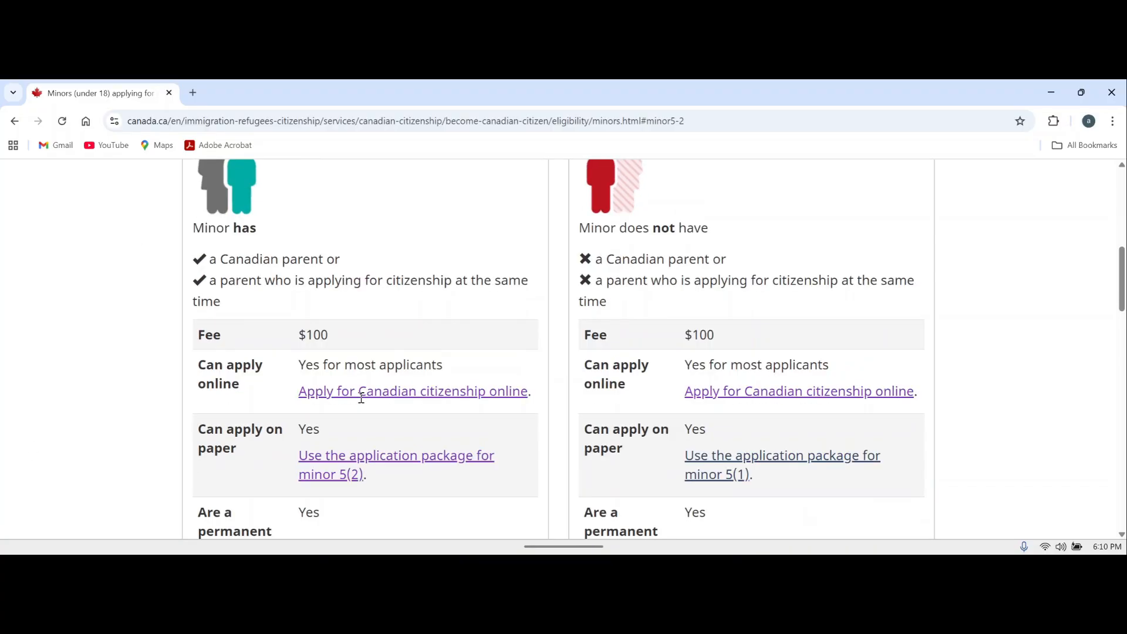
scroll(361, 399, down, 6)
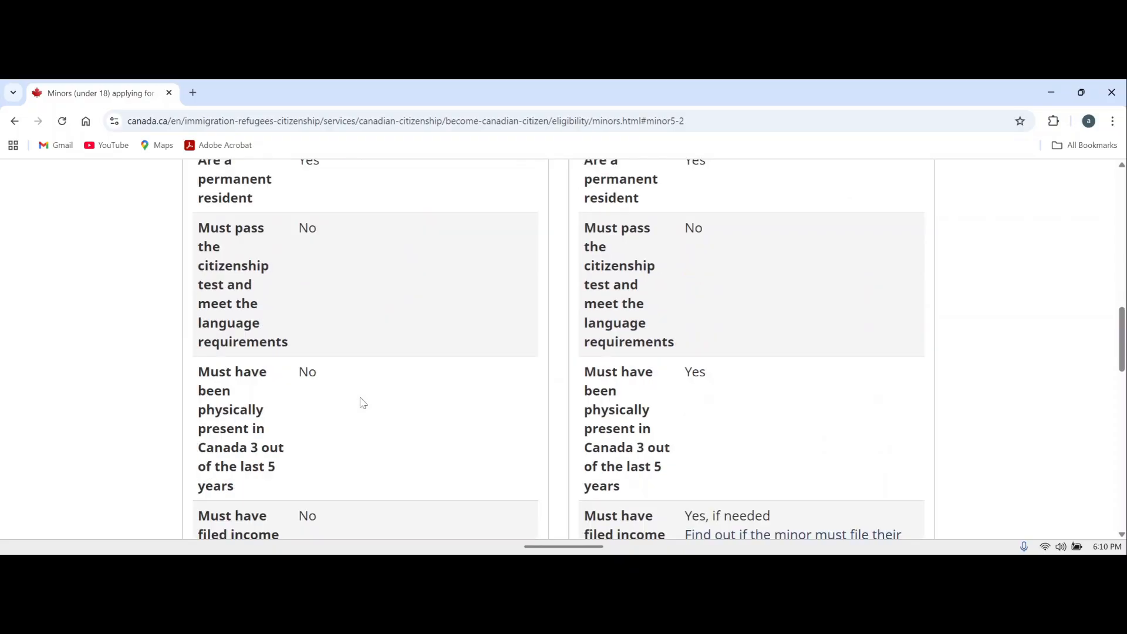
scroll(360, 399, down, 7)
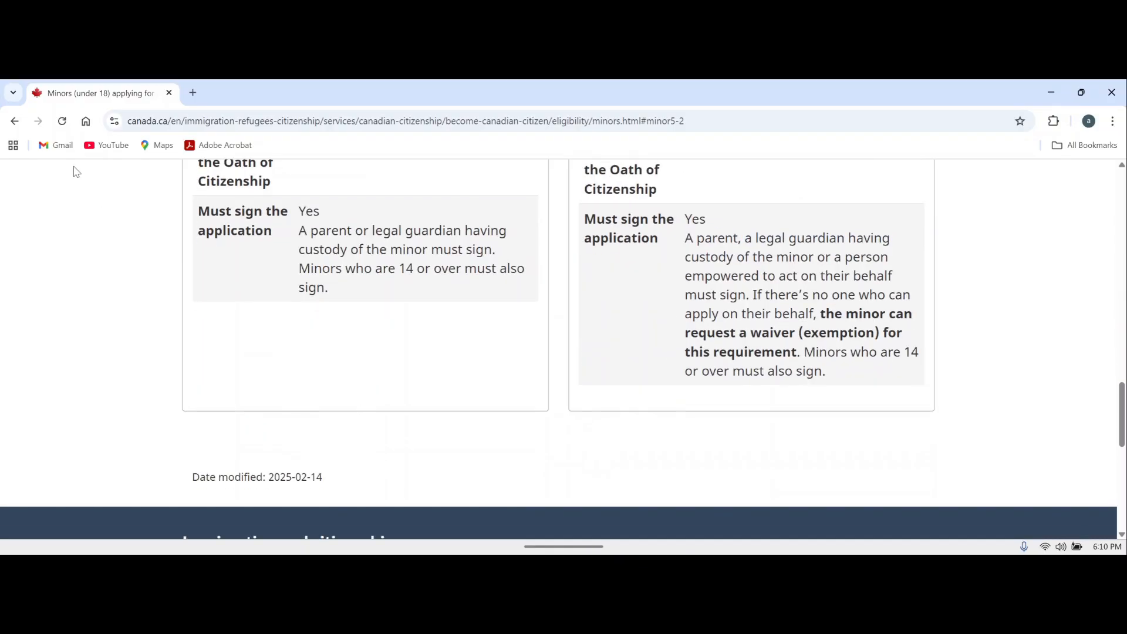
click(14, 121)
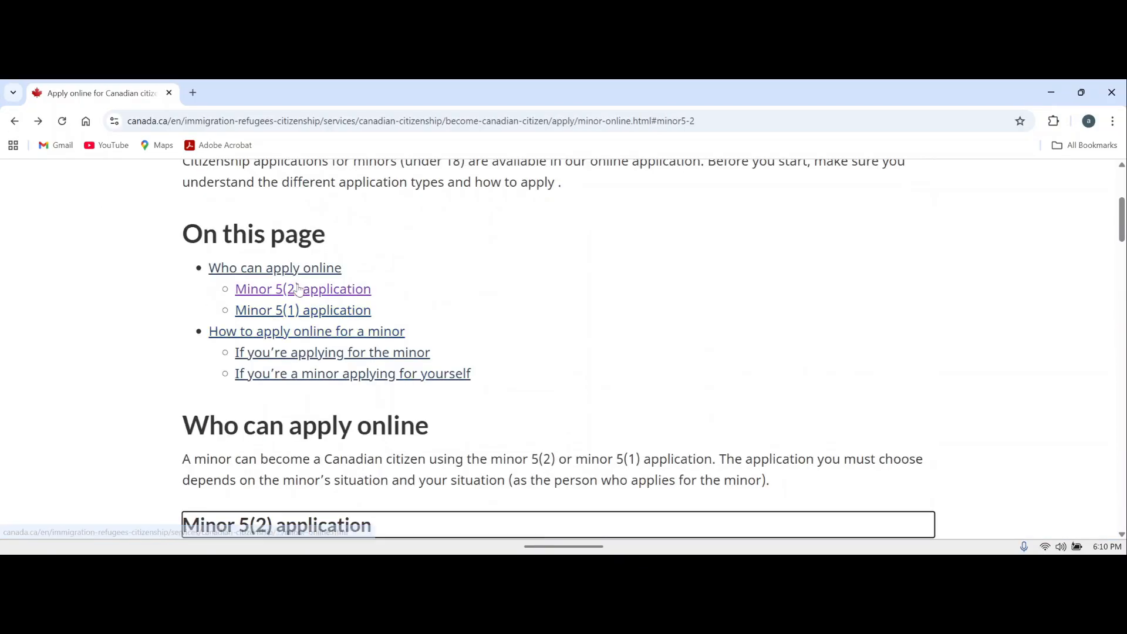
- Start an online application from the instructions for people applying for a minor
click(338, 295)
scroll(339, 235, down, 10)
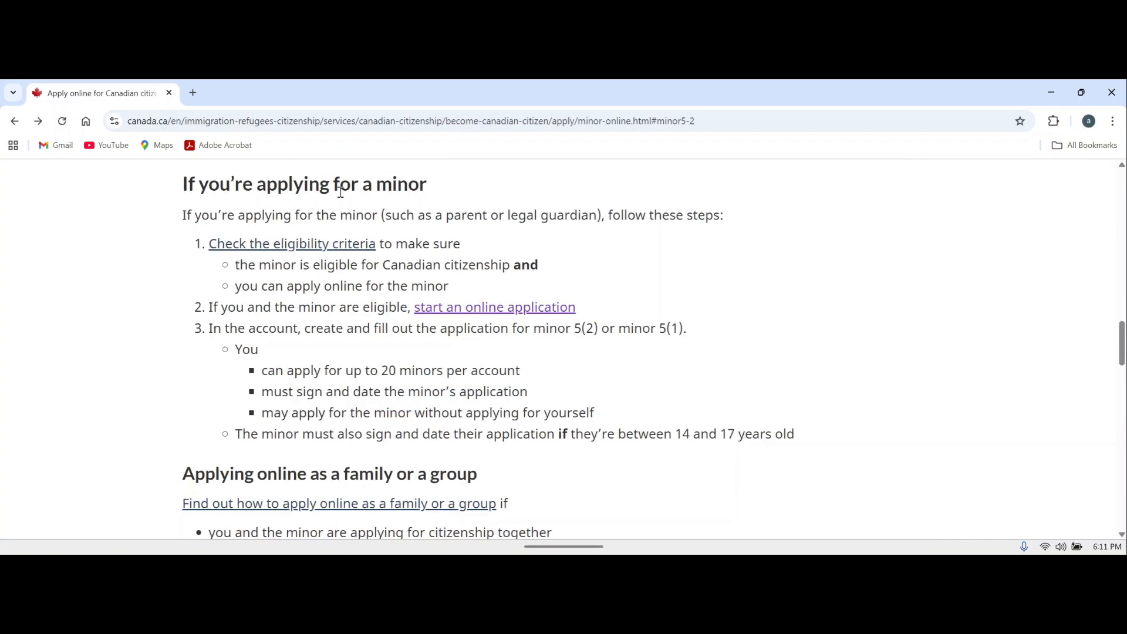
click(567, 311)
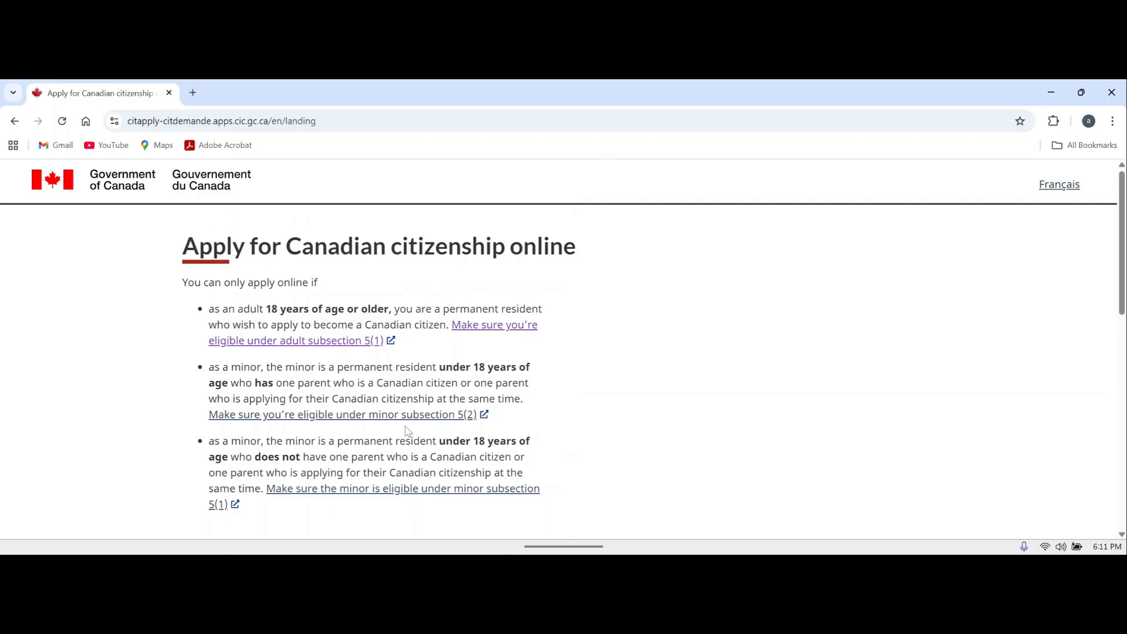
- Sign in to the existing online citizenship application account from the landing page
scroll(663, 405, down, 5)
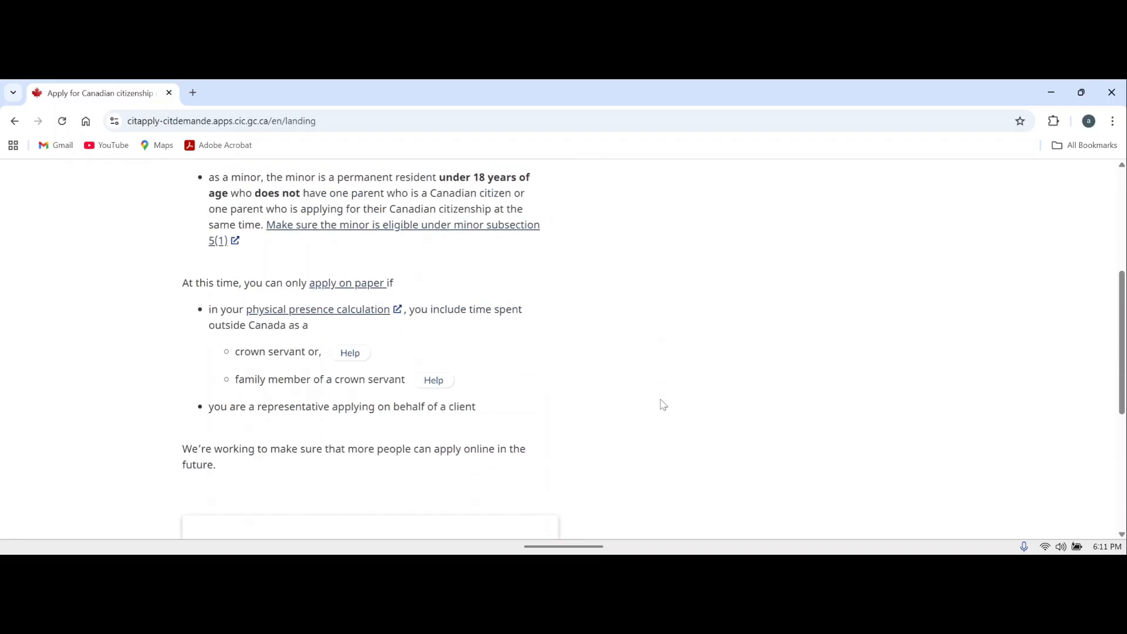
scroll(663, 405, down, 3)
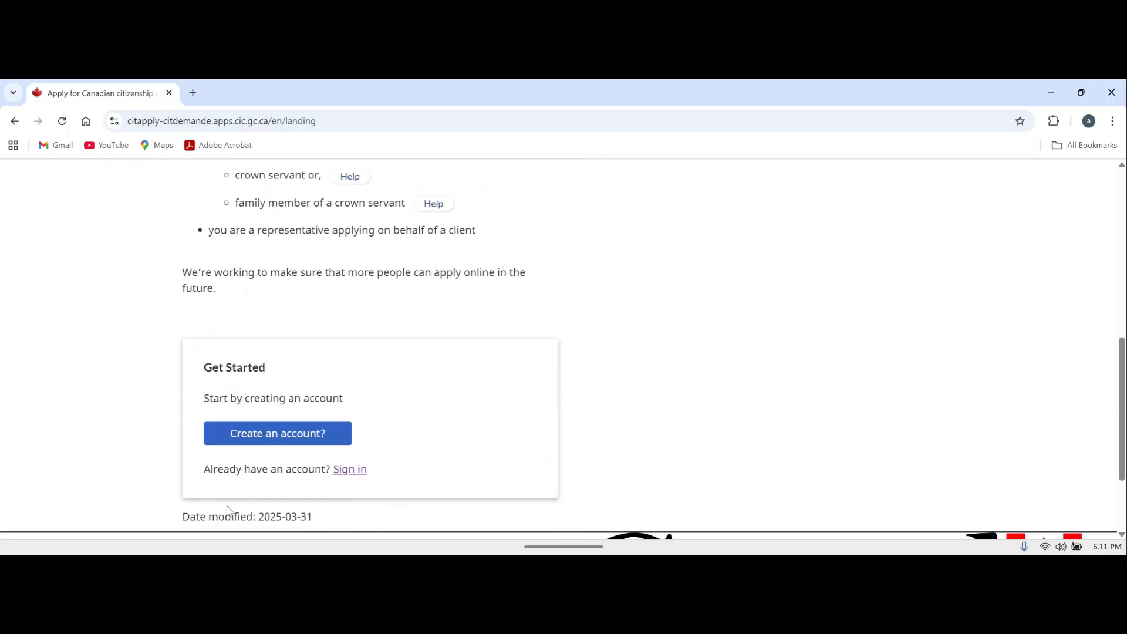
click(351, 469)
scroll(370, 382, down, 1)
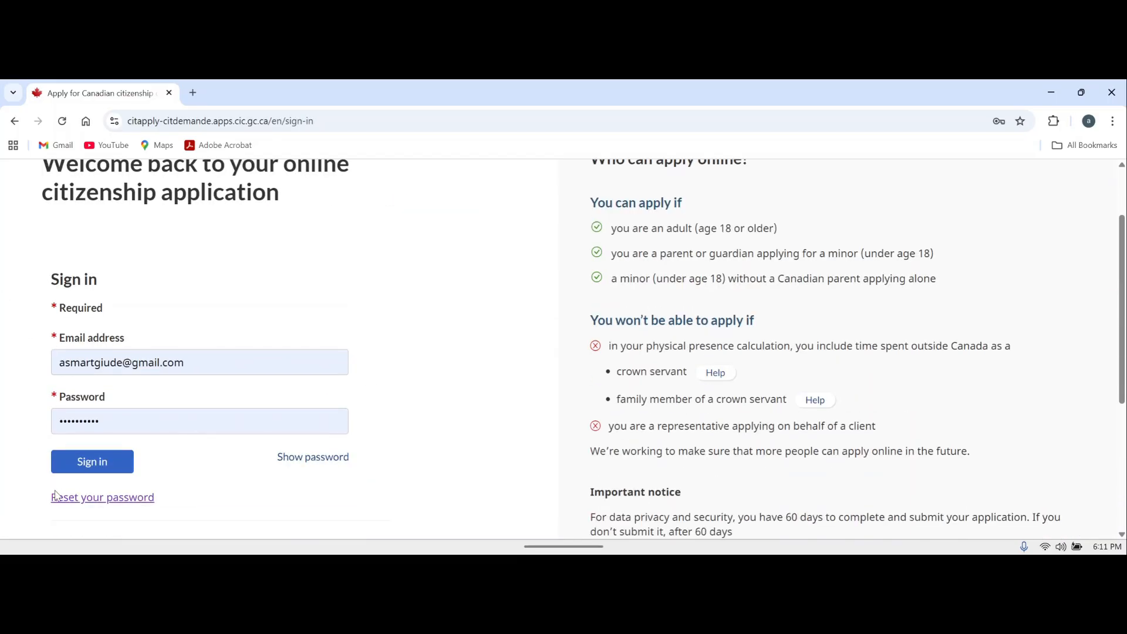
click(105, 471)
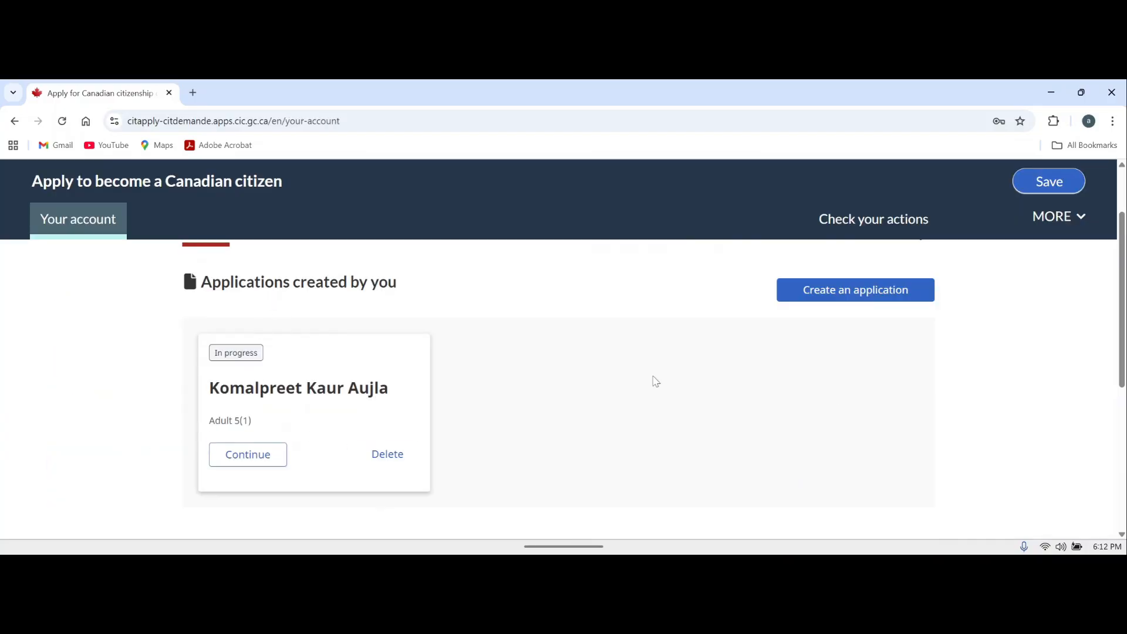
- Start a new application in the account and select Minor 5(2), for a minor with a Canadian parent or a parent applying at the same time
scroll(877, 357, down, 3)
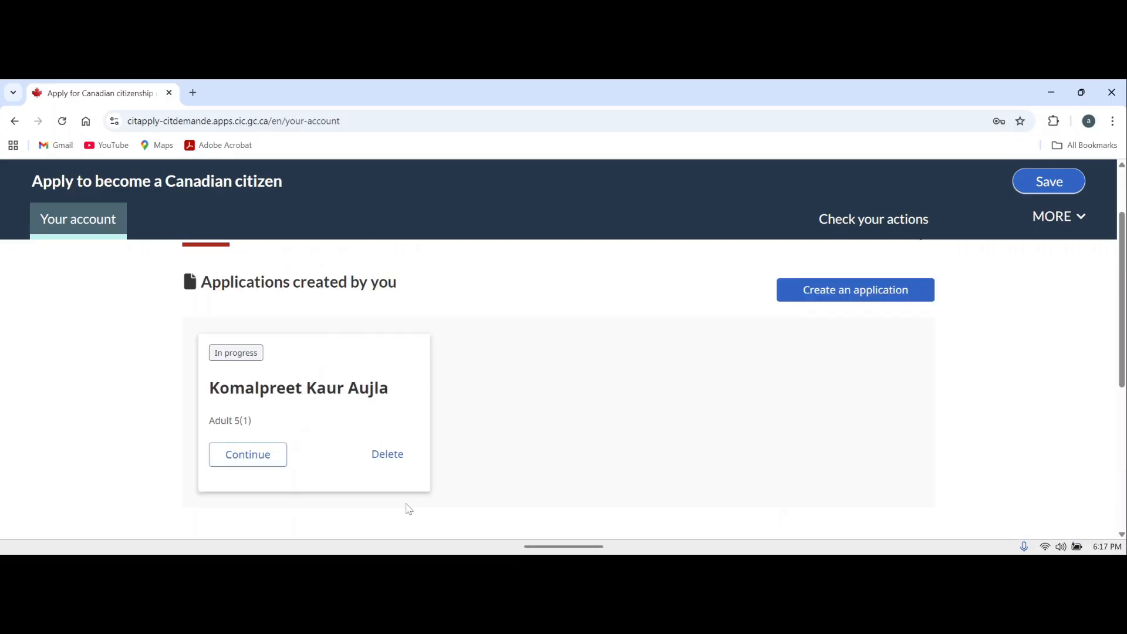
scroll(409, 509, down, 3)
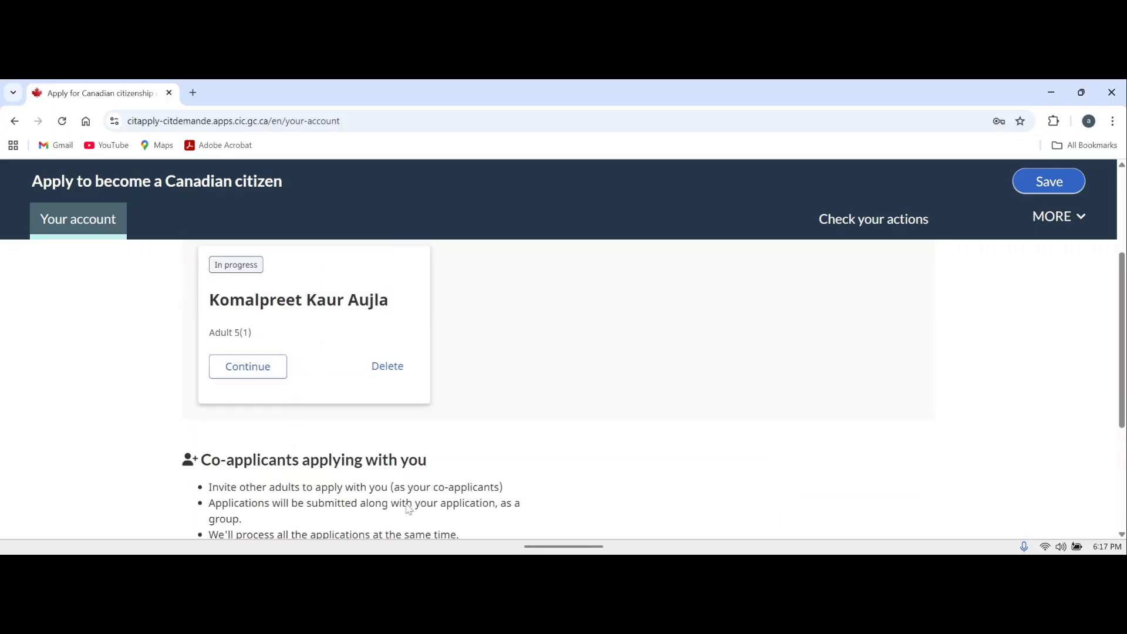
scroll(409, 509, down, 2)
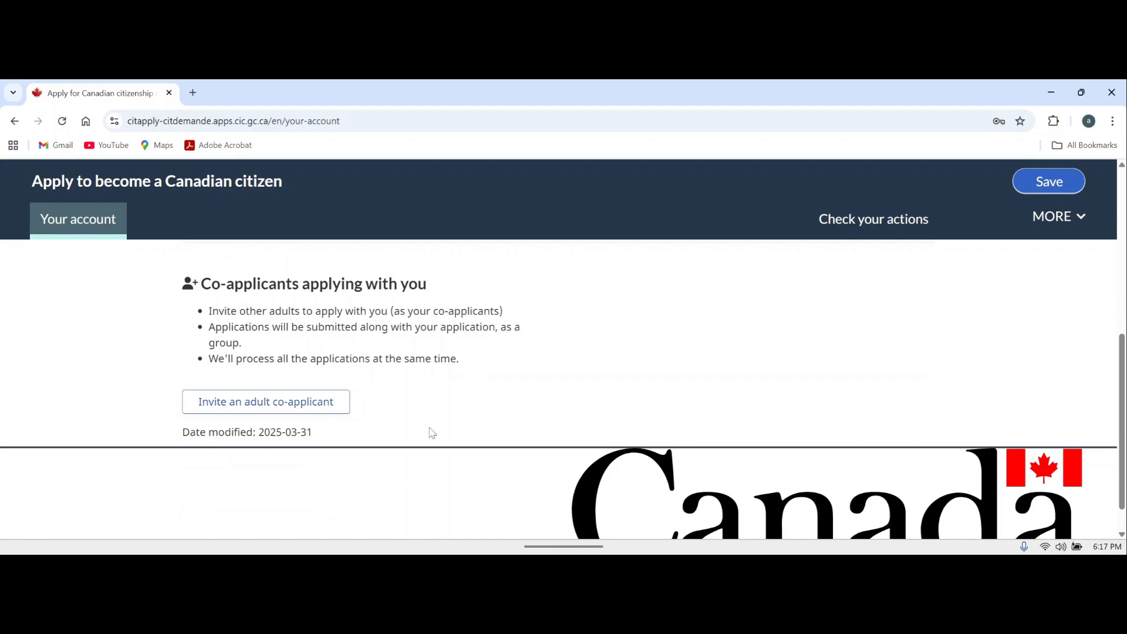
scroll(693, 421, up, 2)
scroll(693, 420, up, 1)
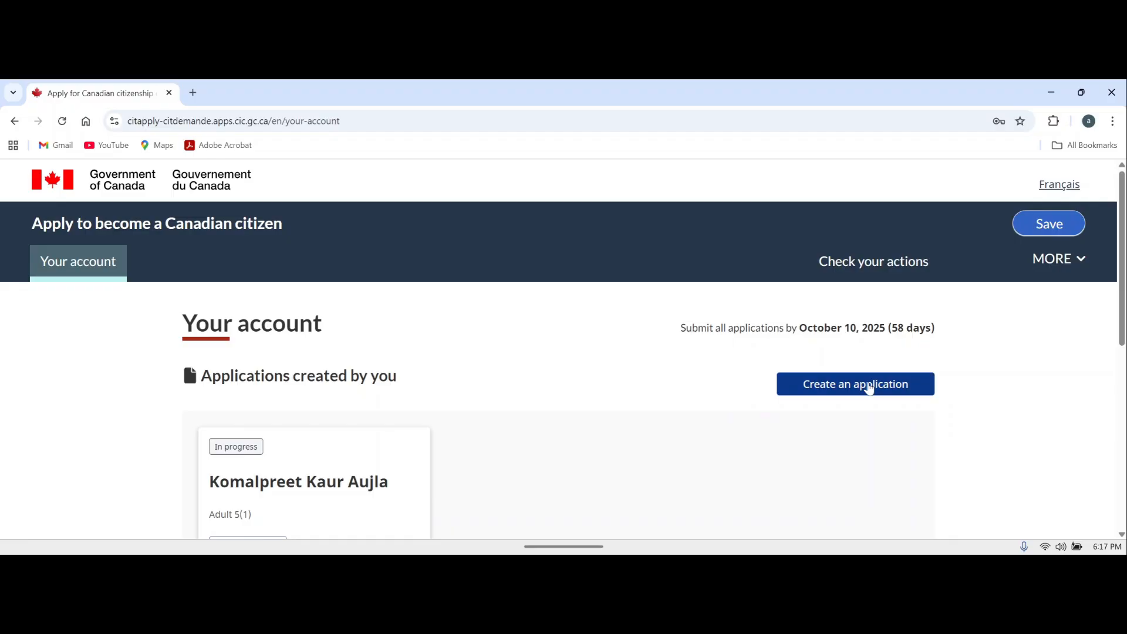
click(869, 388)
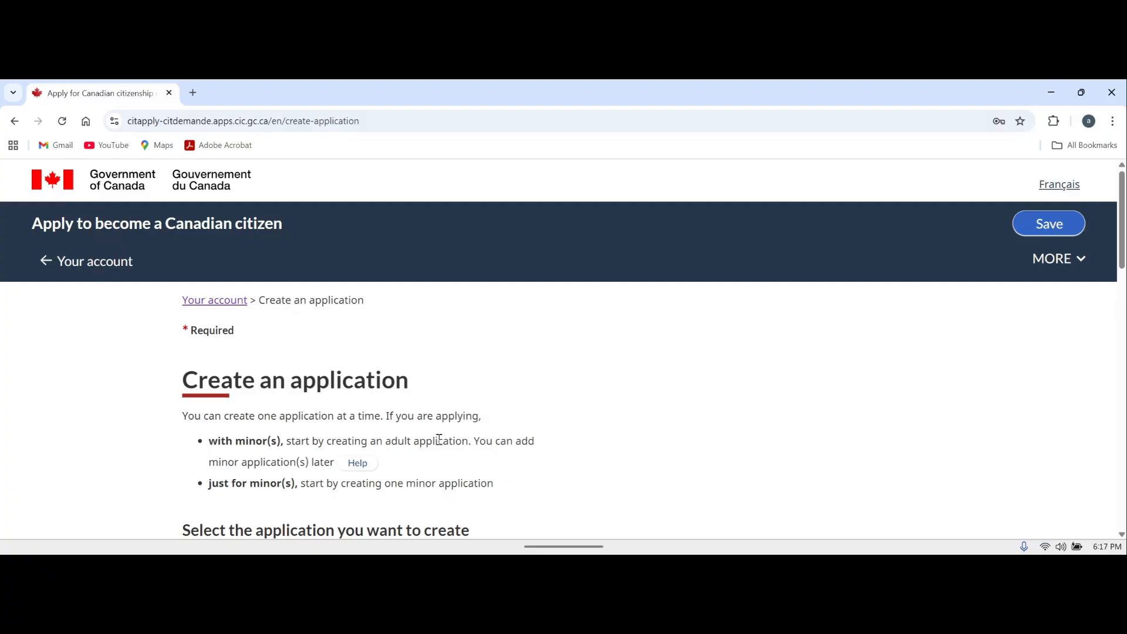
scroll(476, 446, down, 3)
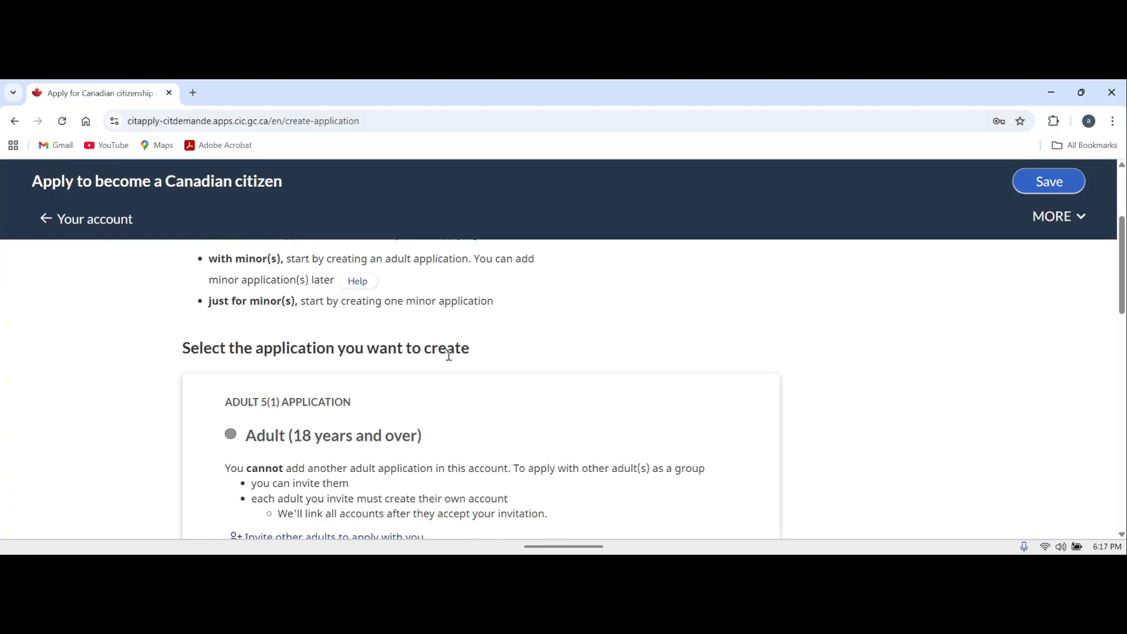
scroll(491, 378, down, 5)
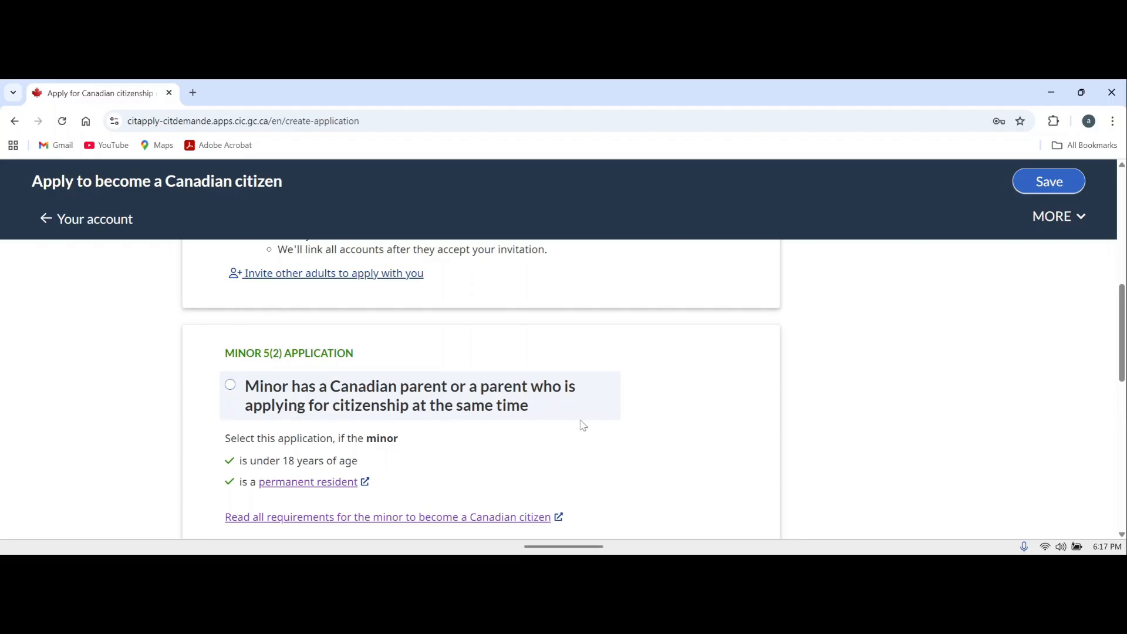
click(230, 385)
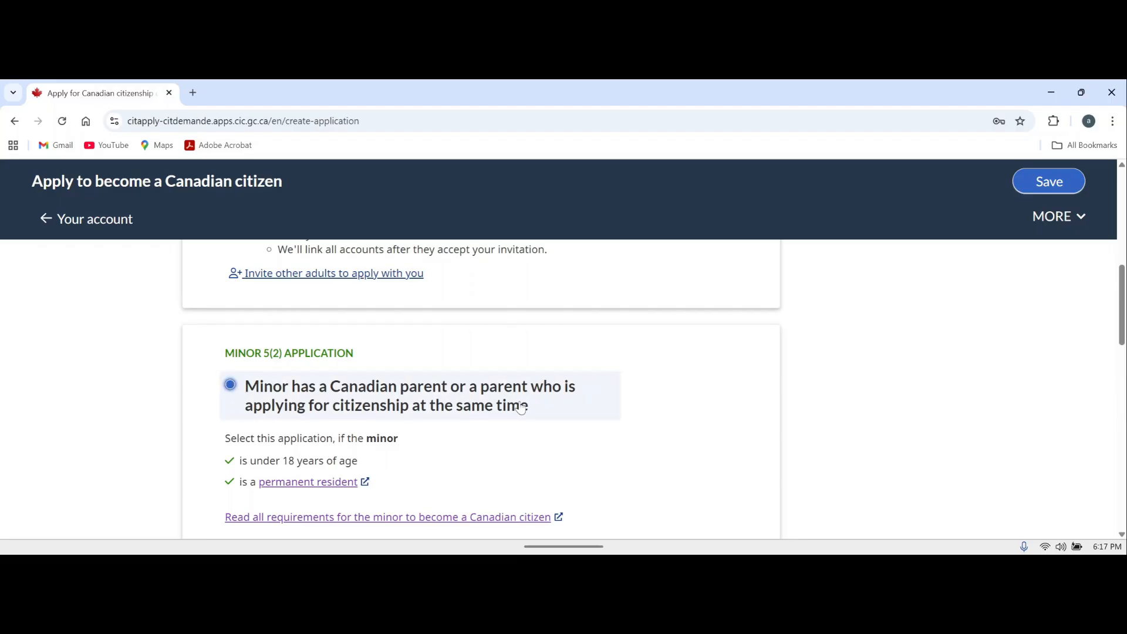
- Fill in the minor applicant's family name, given names and date of birth, and create the application
scroll(580, 407, down, 5)
scroll(580, 407, down, 4)
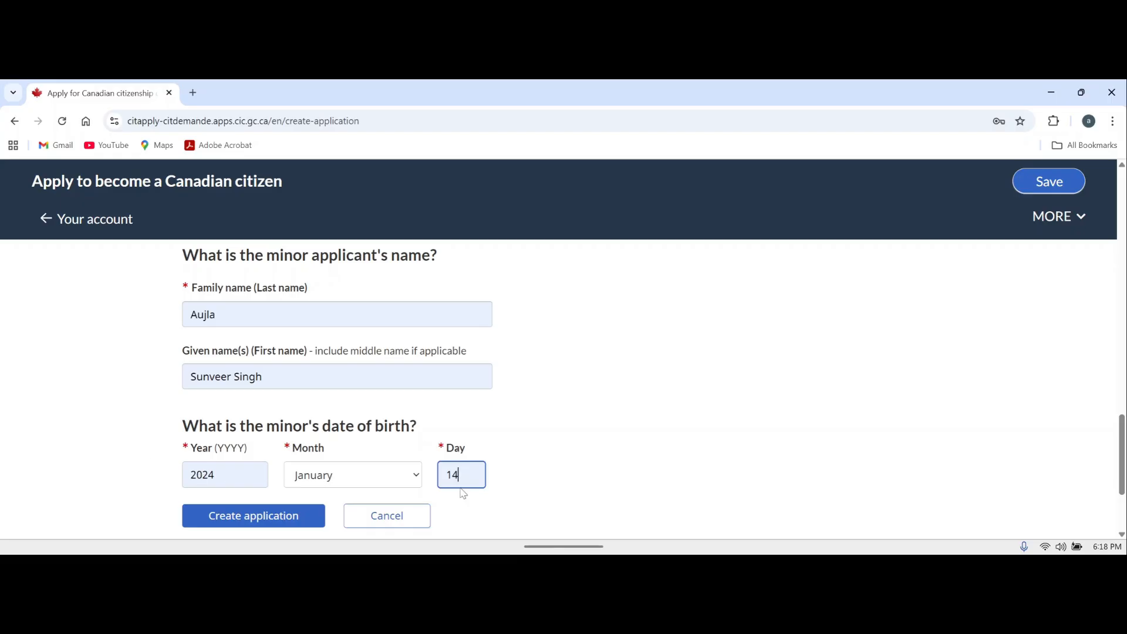
click(252, 526)
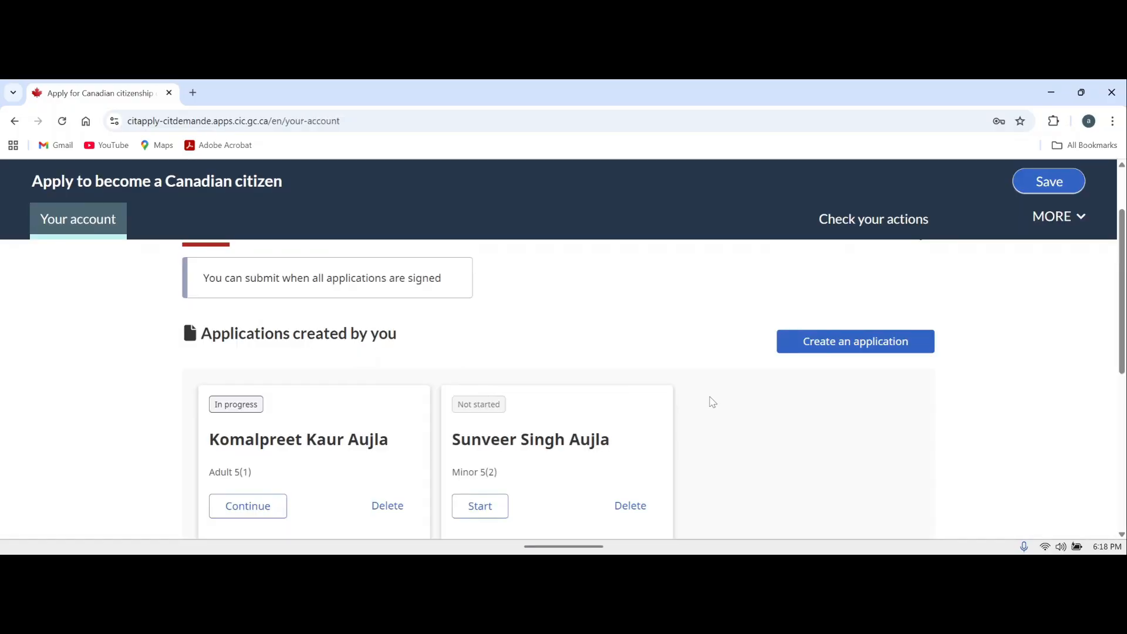
- Start the minor's Minor 5(2) application, choosing English as the service language and No for special needs requiring accommodation
scroll(713, 402, down, 1)
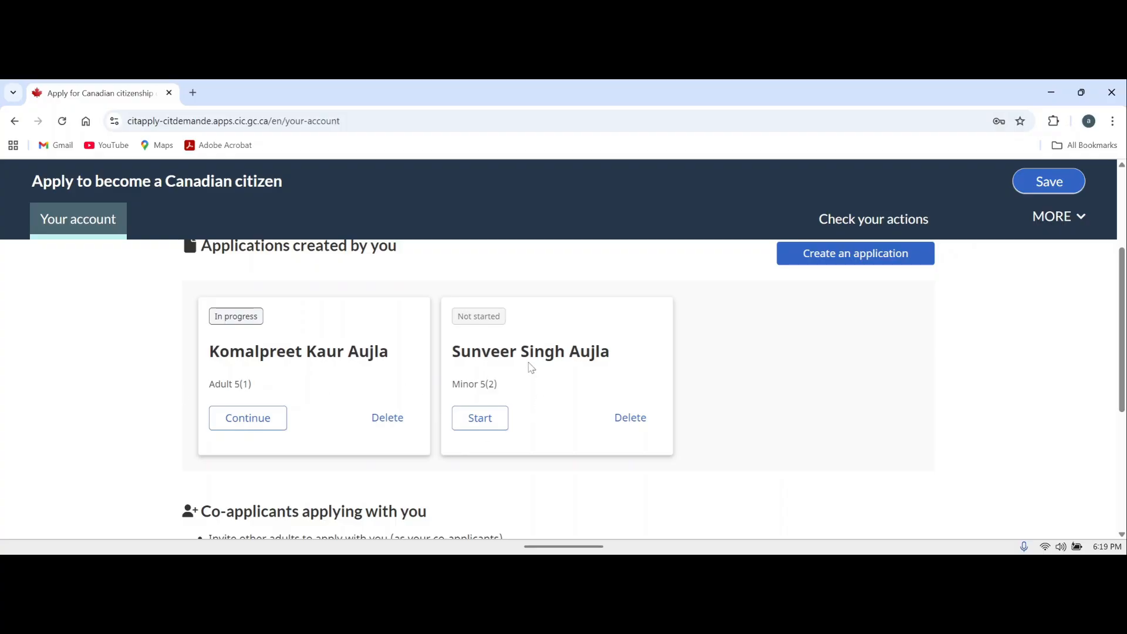
click(488, 427)
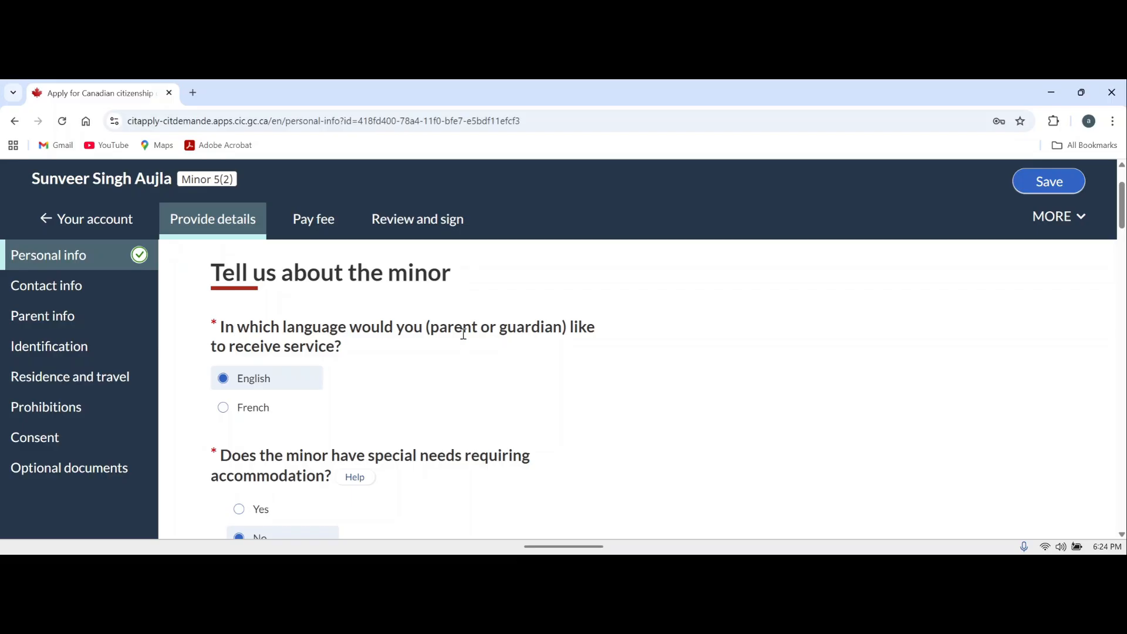
click(252, 380)
scroll(437, 430, down, 2)
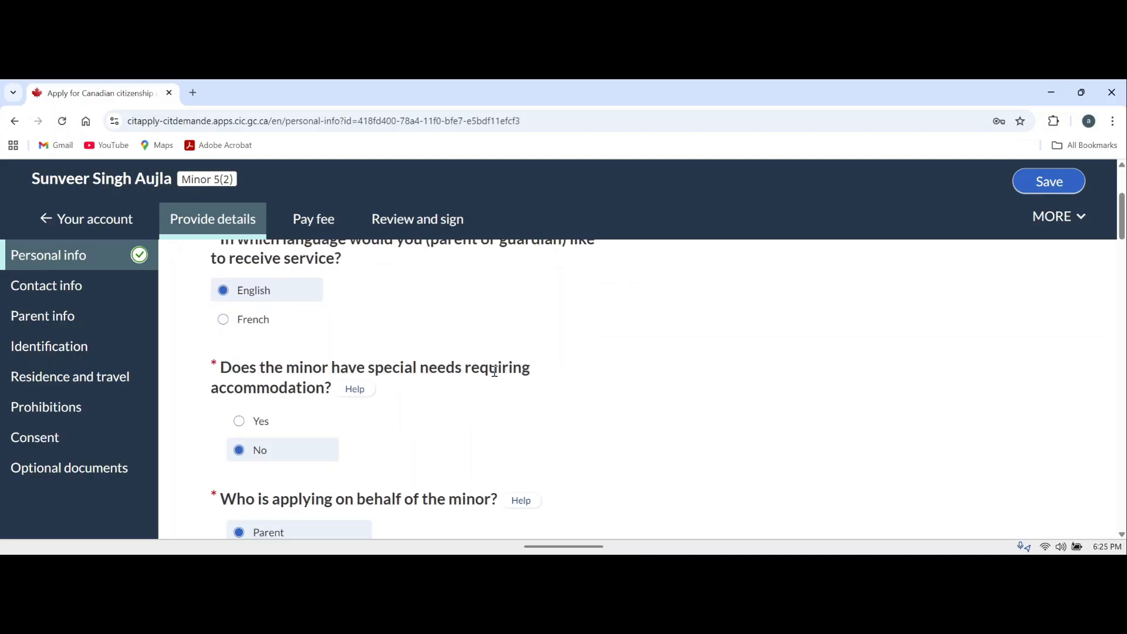
click(246, 452)
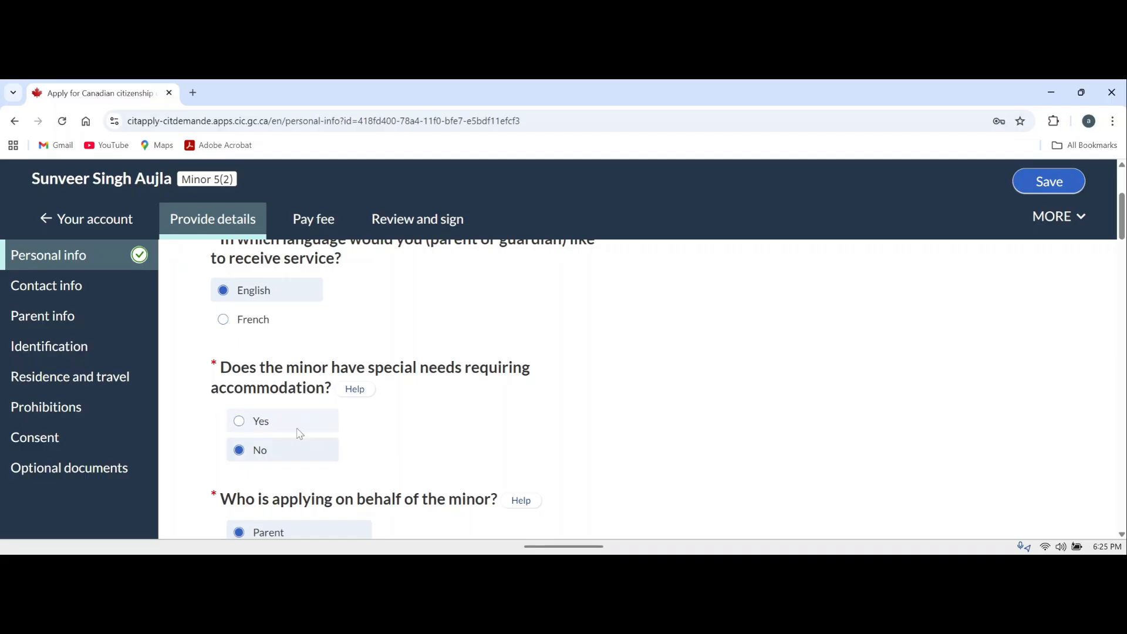
- Check the details of the parent applying on the minor's behalf and answer No to whether the minor is legally adopted
scroll(464, 425, down, 3)
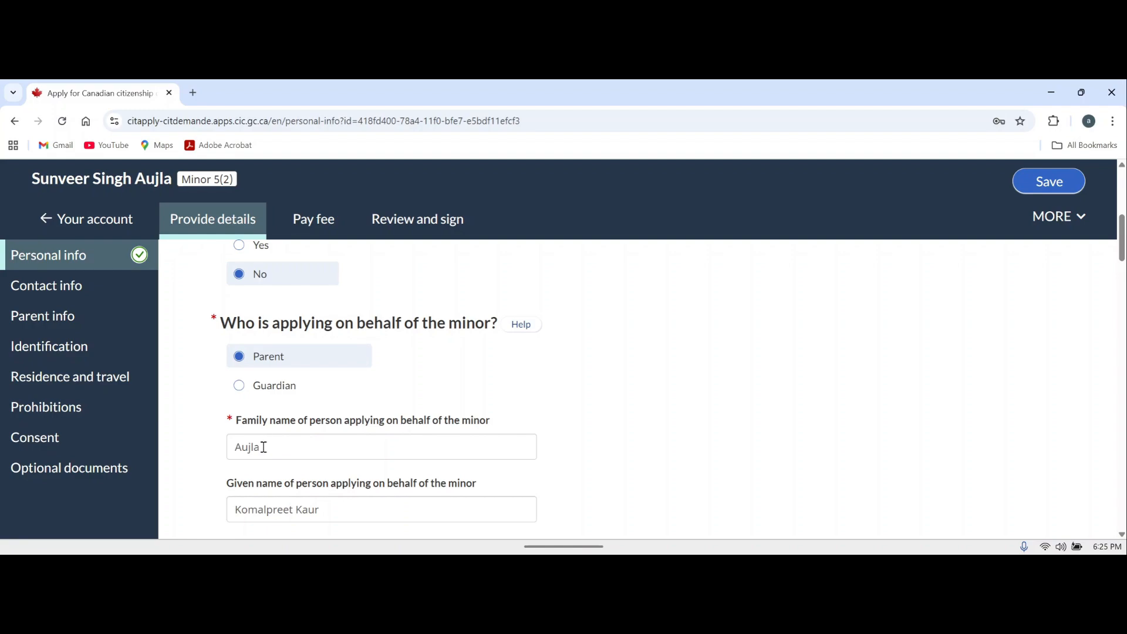
scroll(351, 436, down, 3)
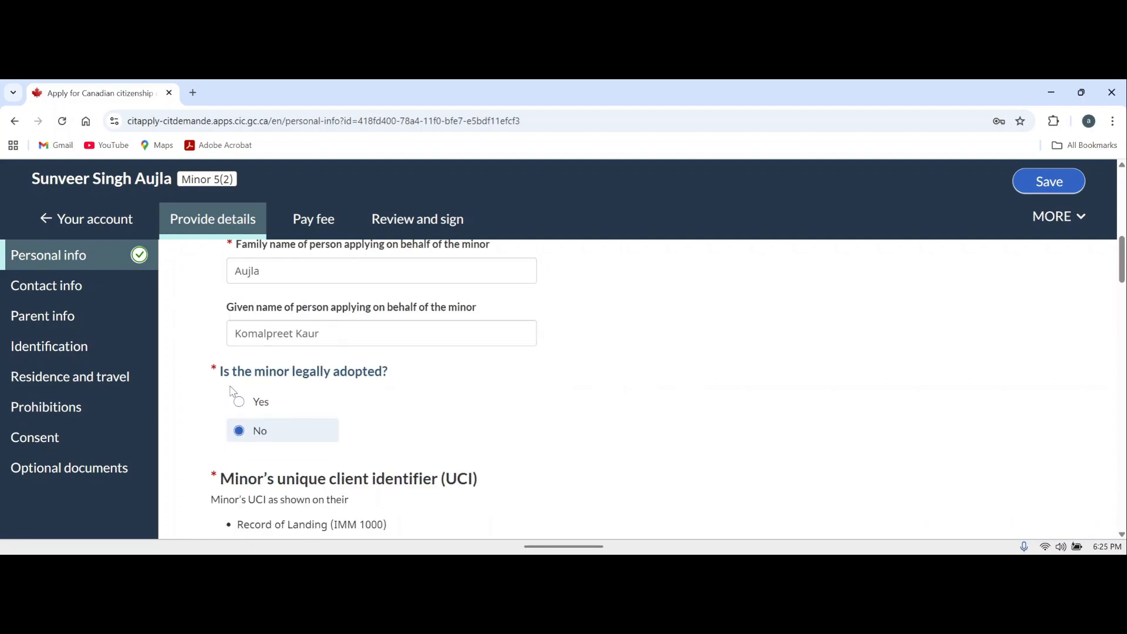
click(263, 441)
- Review the minor's UCI, full name, name-change and other-name answers, gender and height in the personal information
scroll(511, 438, down, 3)
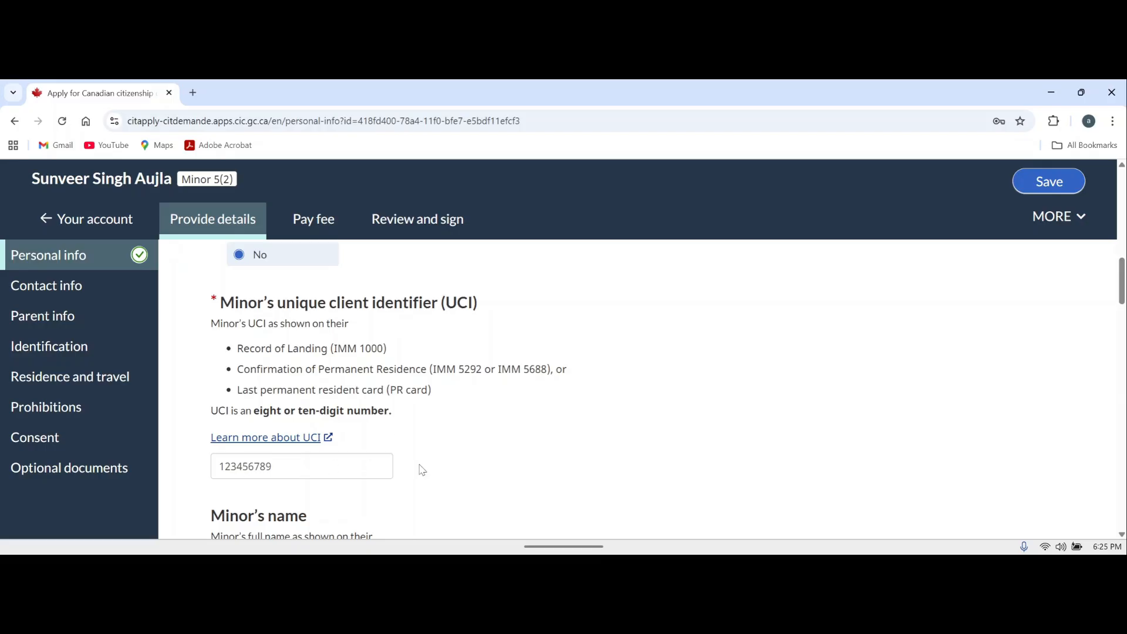
scroll(425, 468, down, 3)
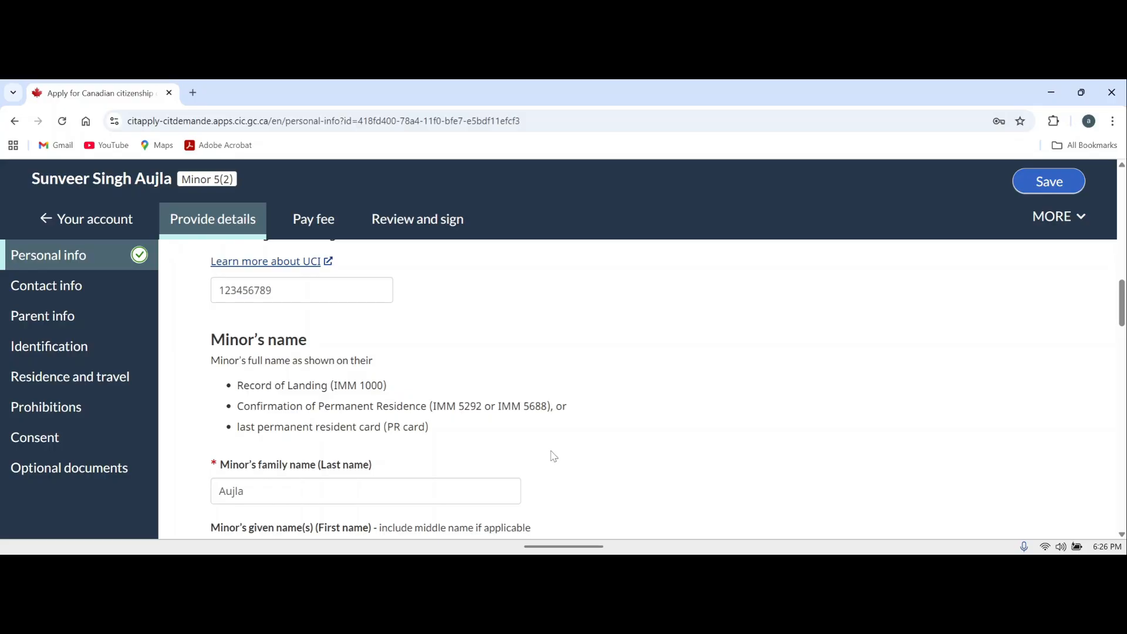
scroll(552, 455, down, 3)
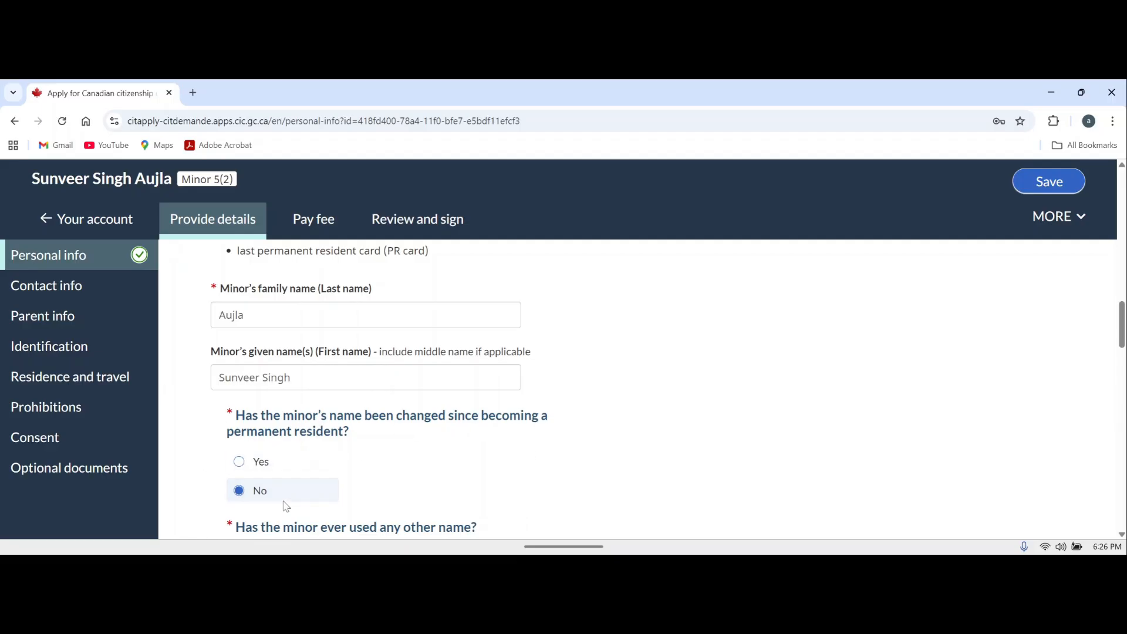
scroll(548, 458, down, 3)
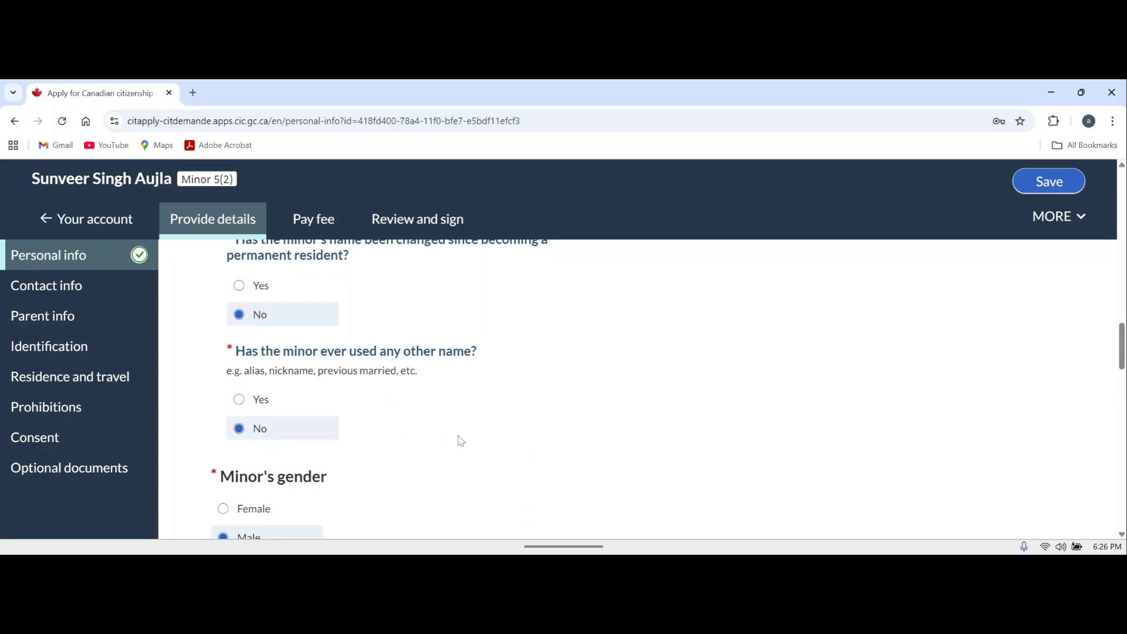
scroll(452, 434, down, 2)
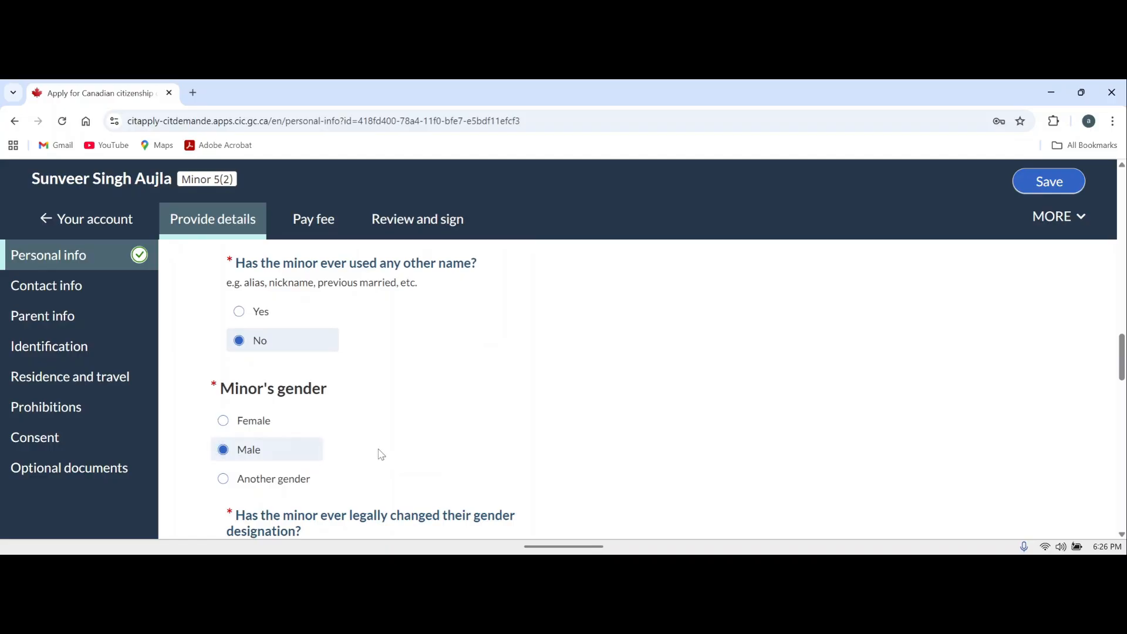
scroll(545, 405, down, 3)
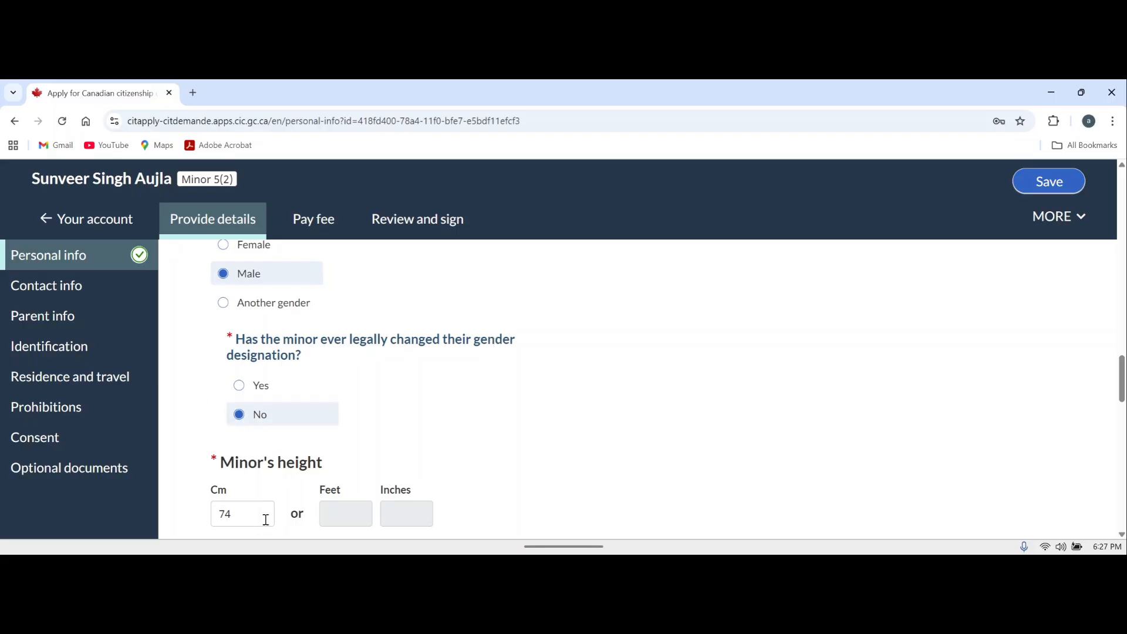
scroll(268, 493, down, 1)
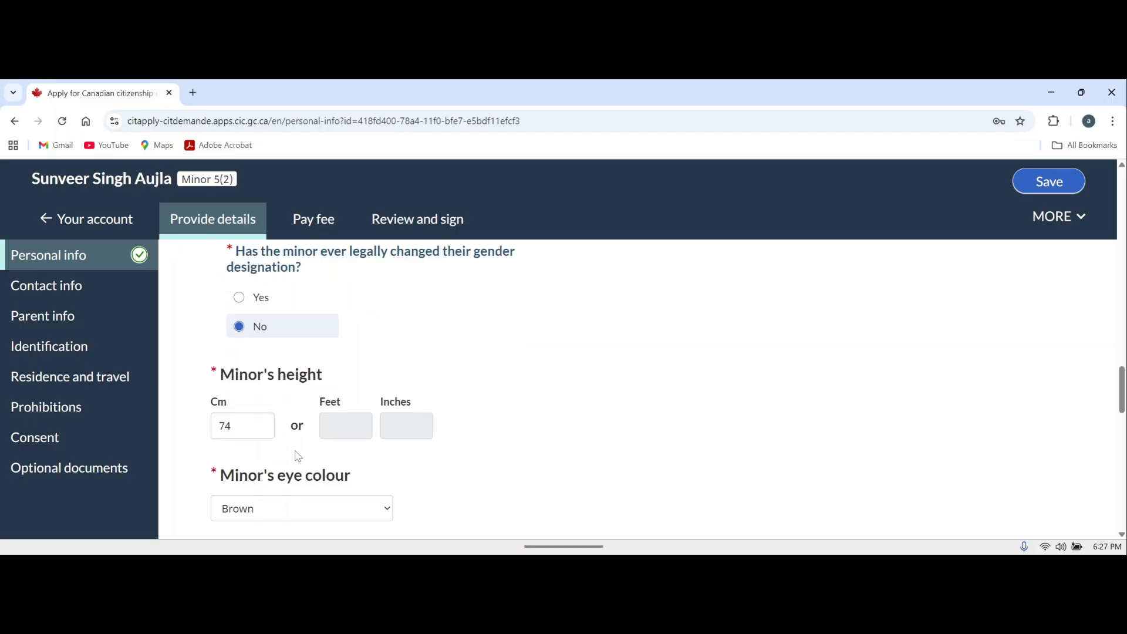
scroll(296, 455, down, 1)
scroll(337, 438, down, 1)
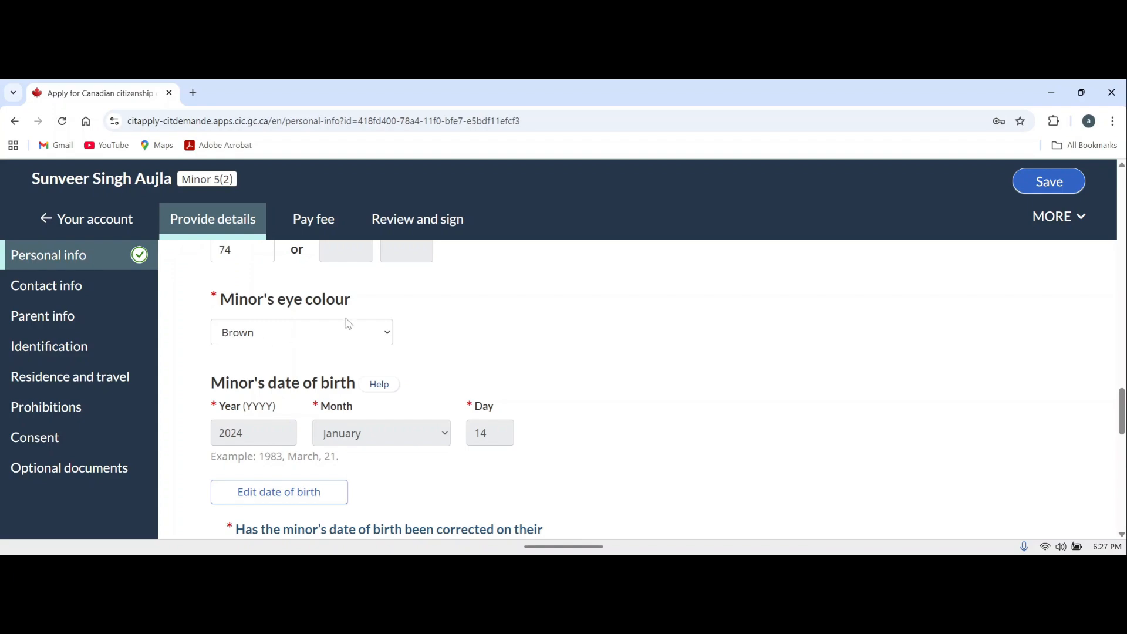
- Check the minor's eye colour choice, date of birth, date-of-birth correction answers and place of birth
click(385, 340)
click(497, 338)
scroll(711, 420, down, 3)
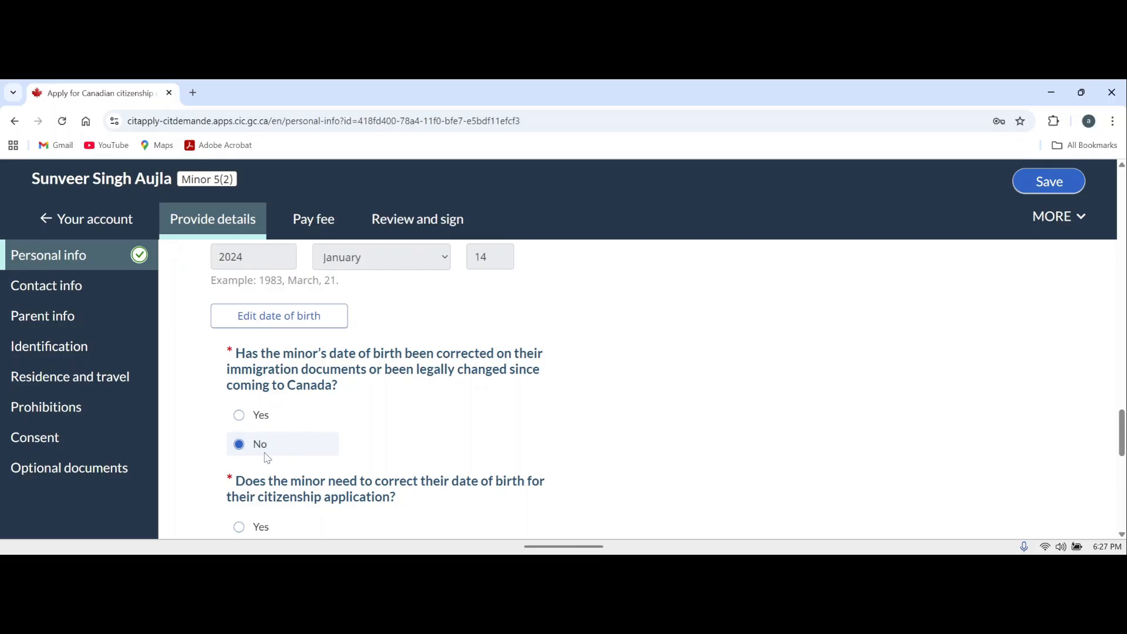
scroll(522, 443, down, 2)
scroll(534, 443, down, 2)
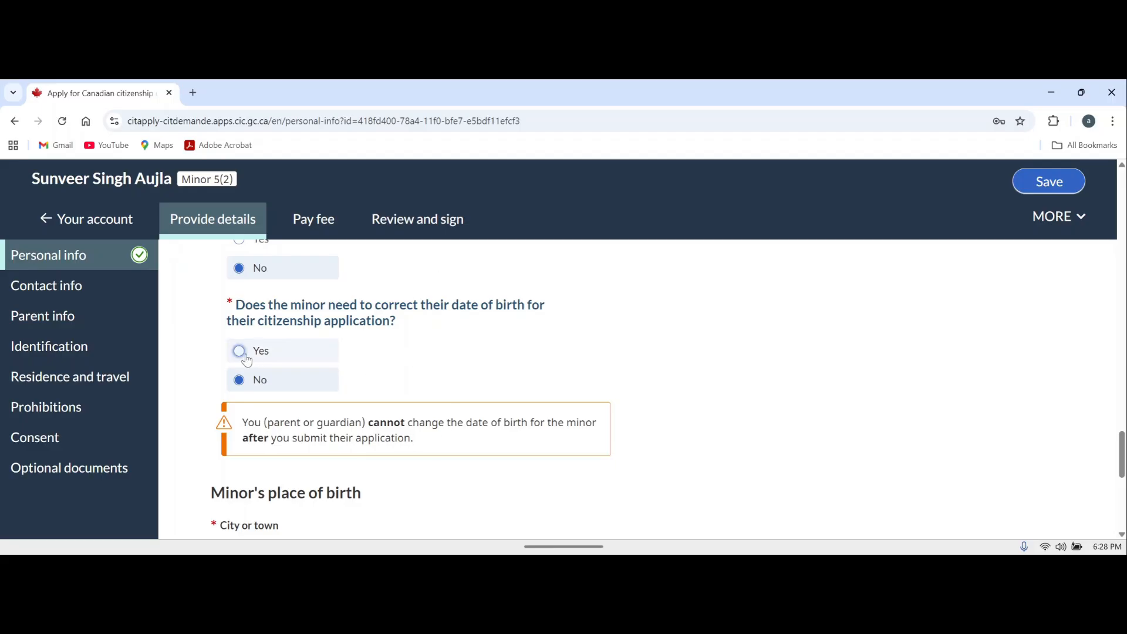
scroll(218, 325, down, 3)
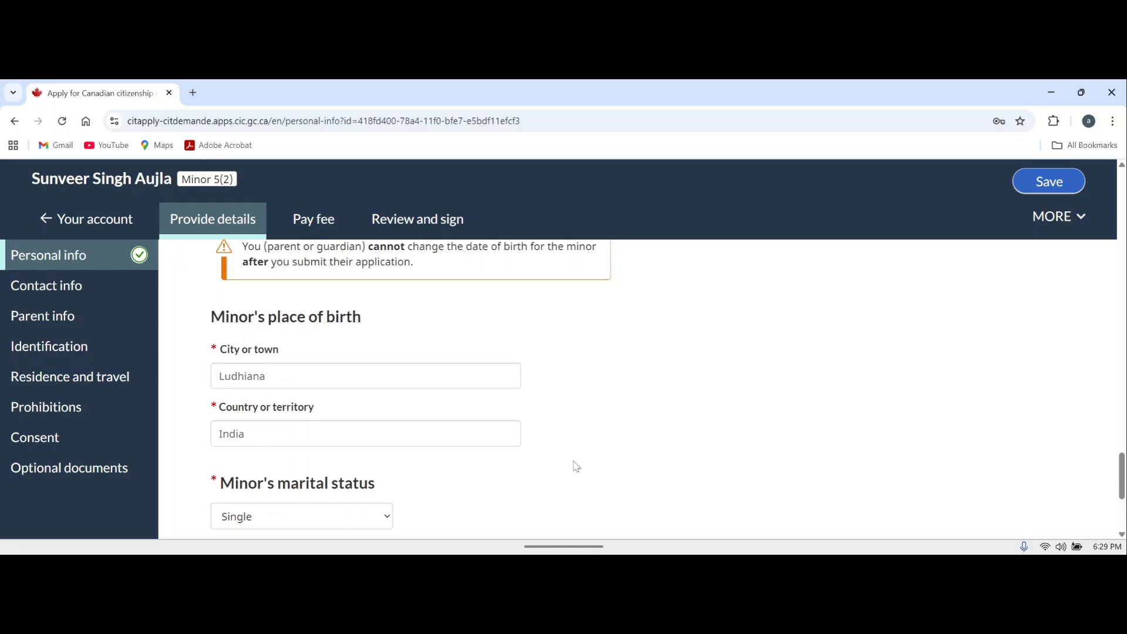
scroll(630, 467, down, 2)
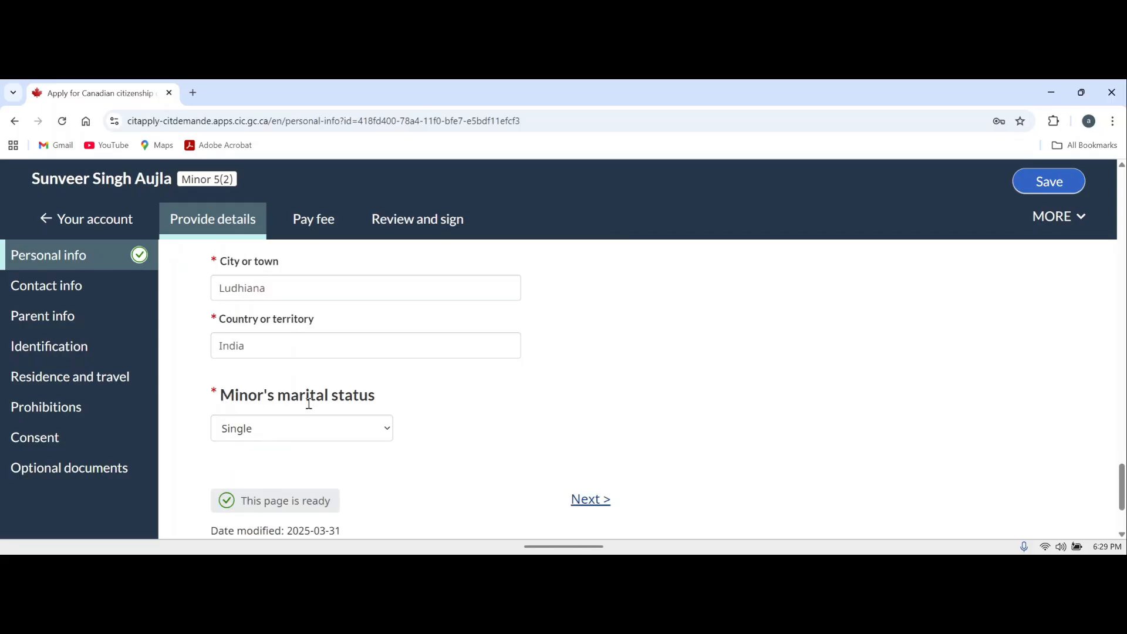
- Set the minor's marital status to Single, recheck the personal information and continue to the contact information
click(387, 433)
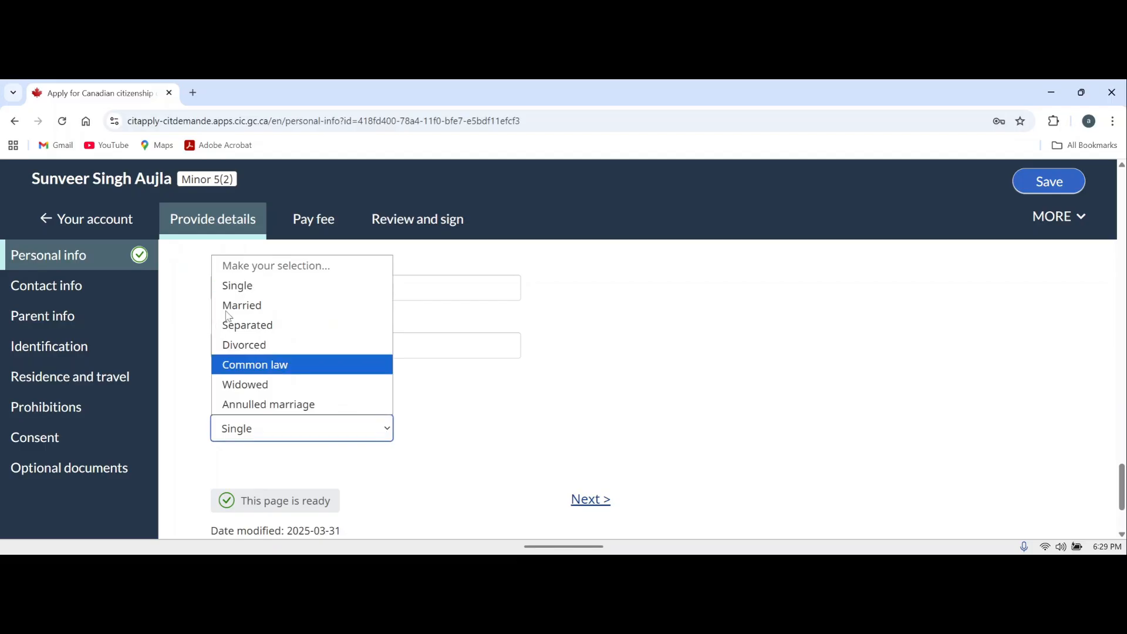
click(246, 287)
scroll(558, 417, down, 2)
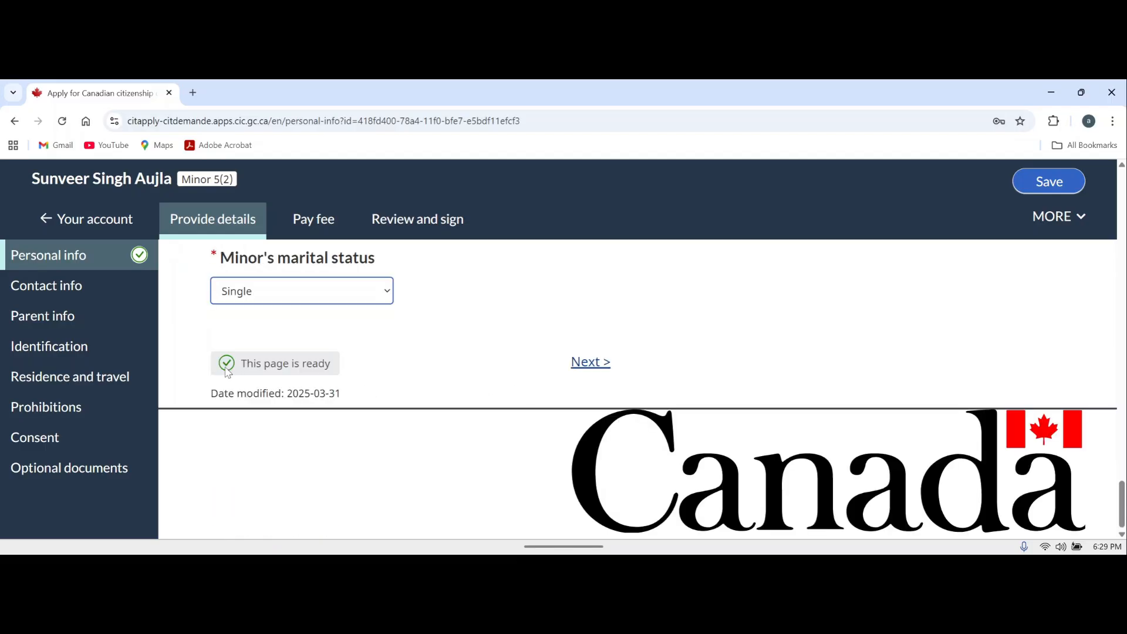
scroll(436, 376, up, 15)
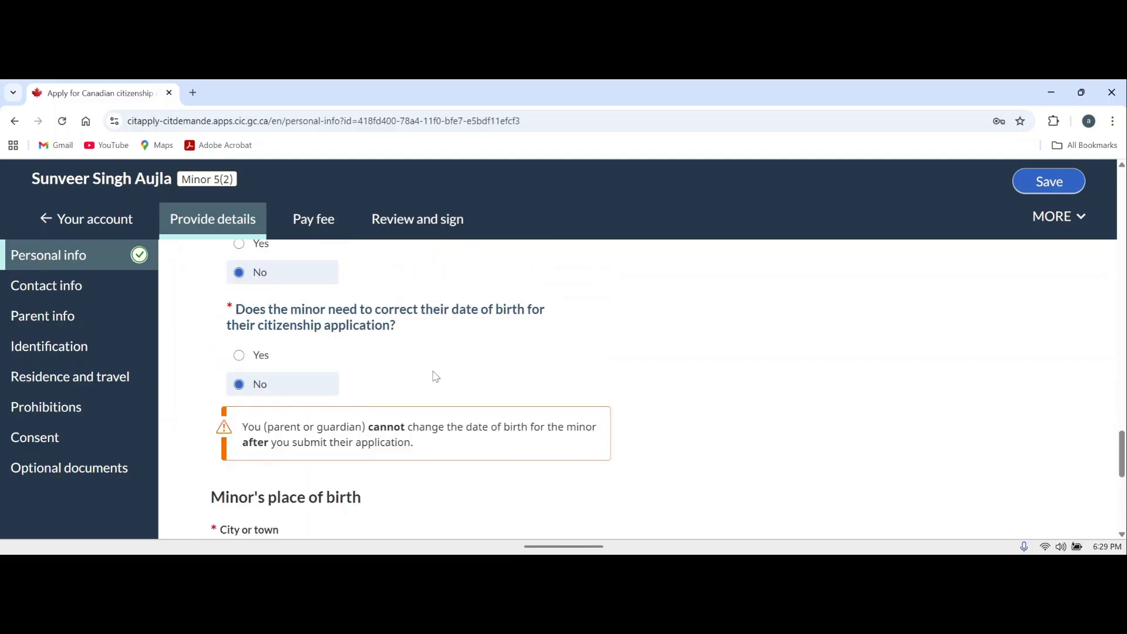
scroll(433, 371, down, 10)
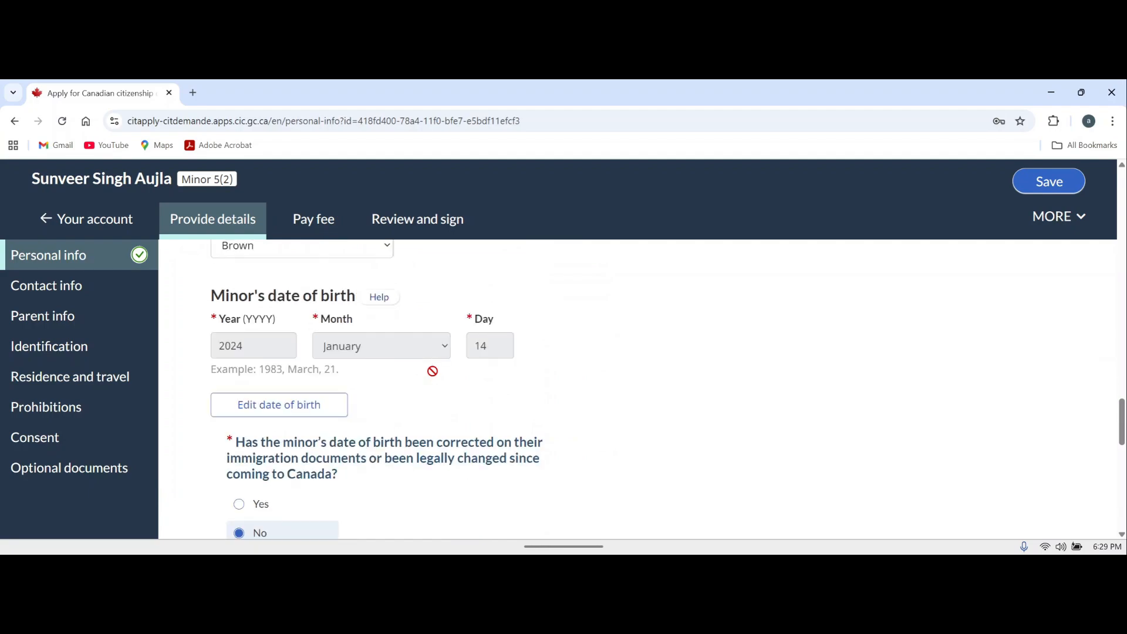
scroll(434, 376, down, 5)
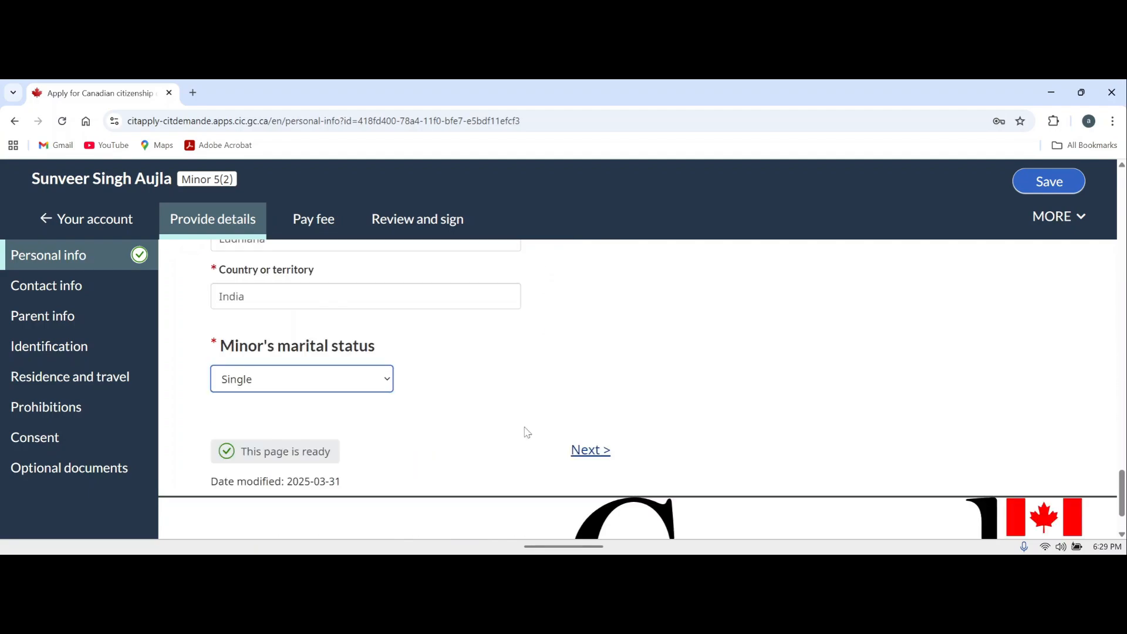
click(603, 455)
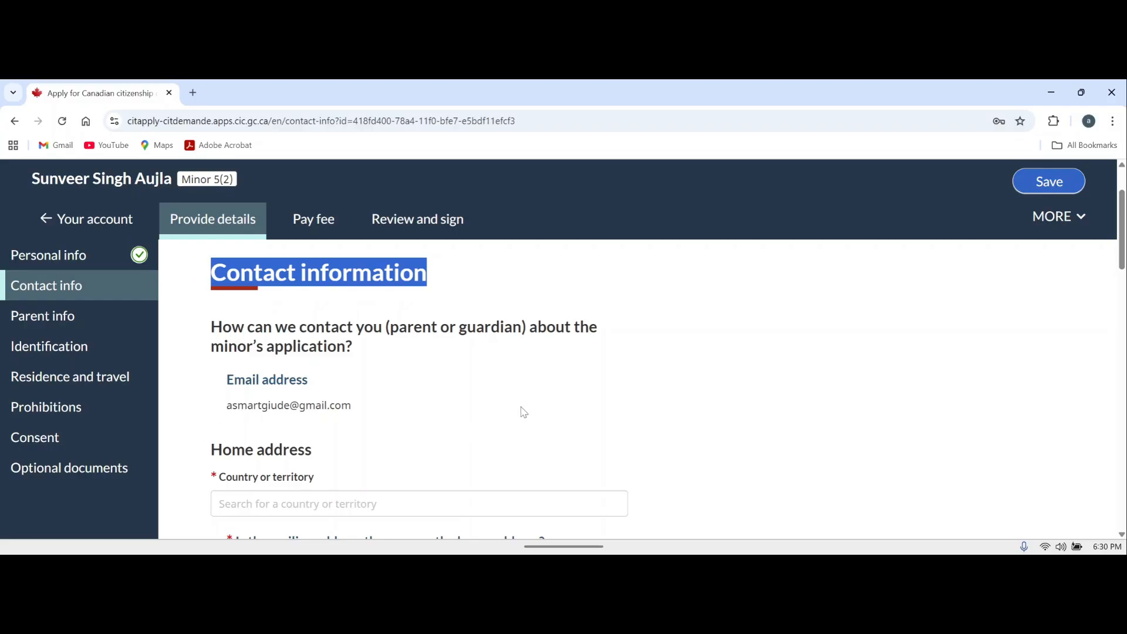
- Review the contact email and the home address fields, from country and street to province and postal code
scroll(571, 423, down, 1)
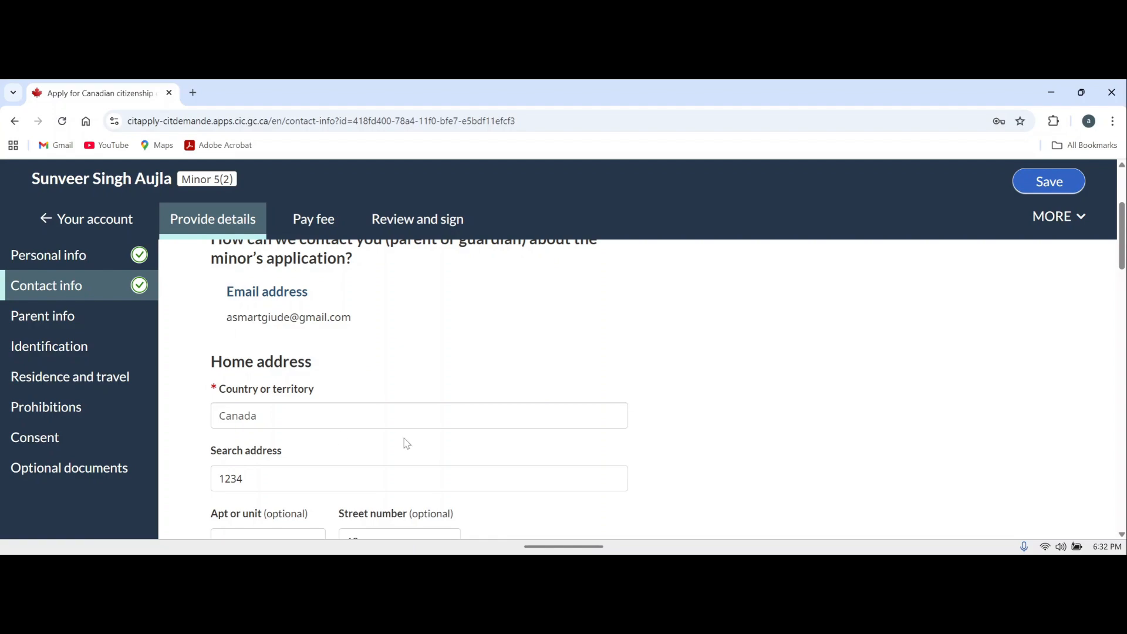
scroll(410, 444, down, 1)
scroll(467, 442, down, 3)
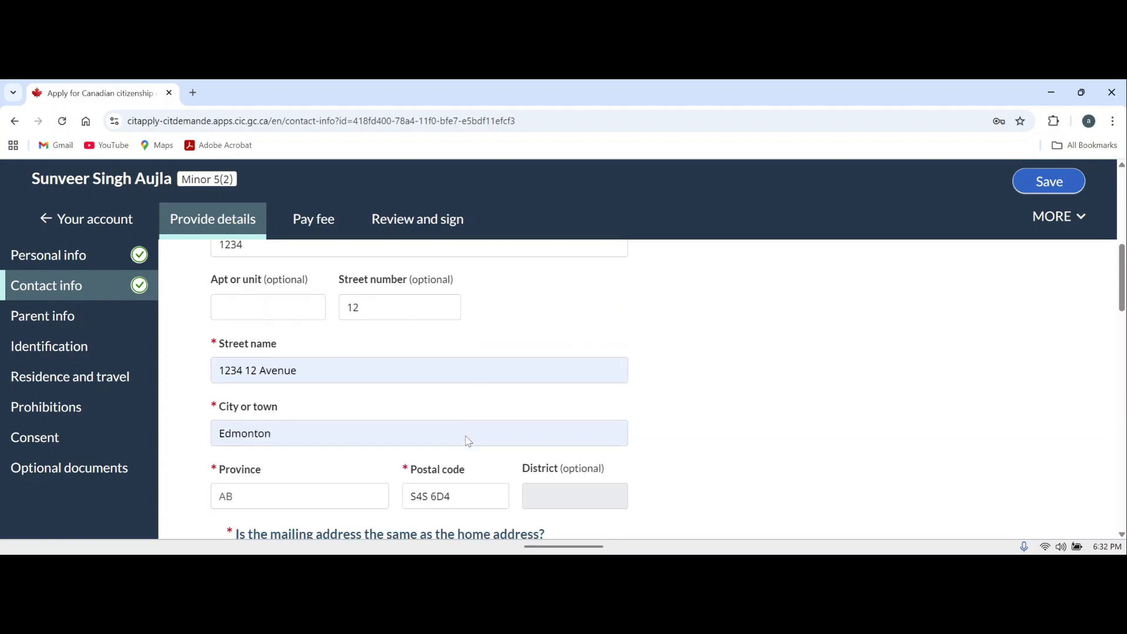
scroll(419, 345, up, 1)
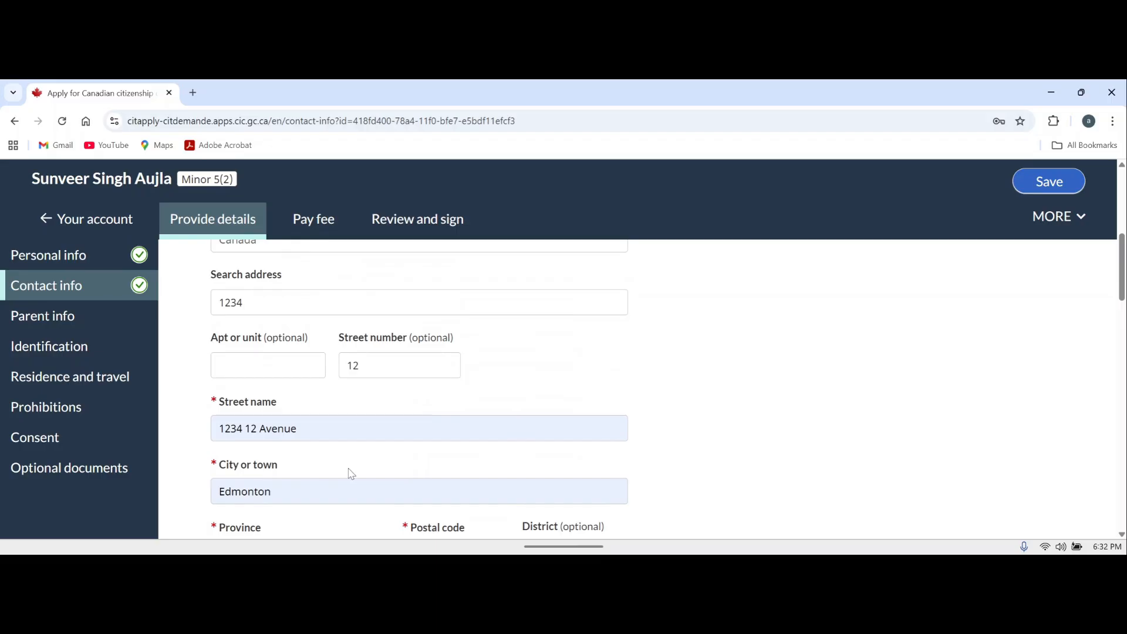
scroll(347, 468, down, 1)
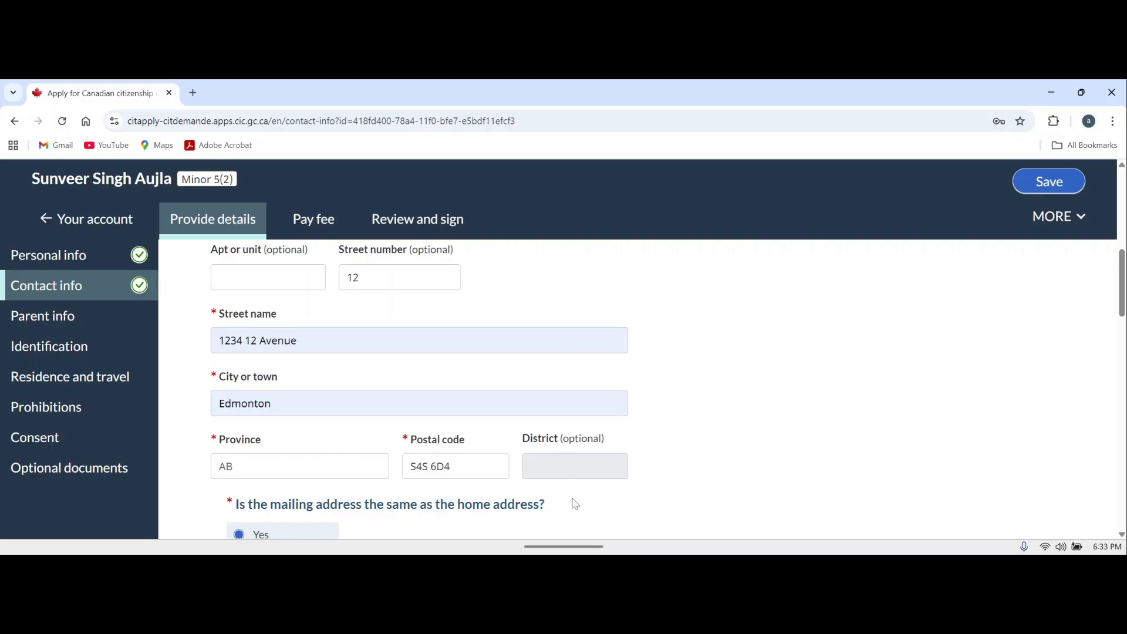
scroll(238, 335, down, 3)
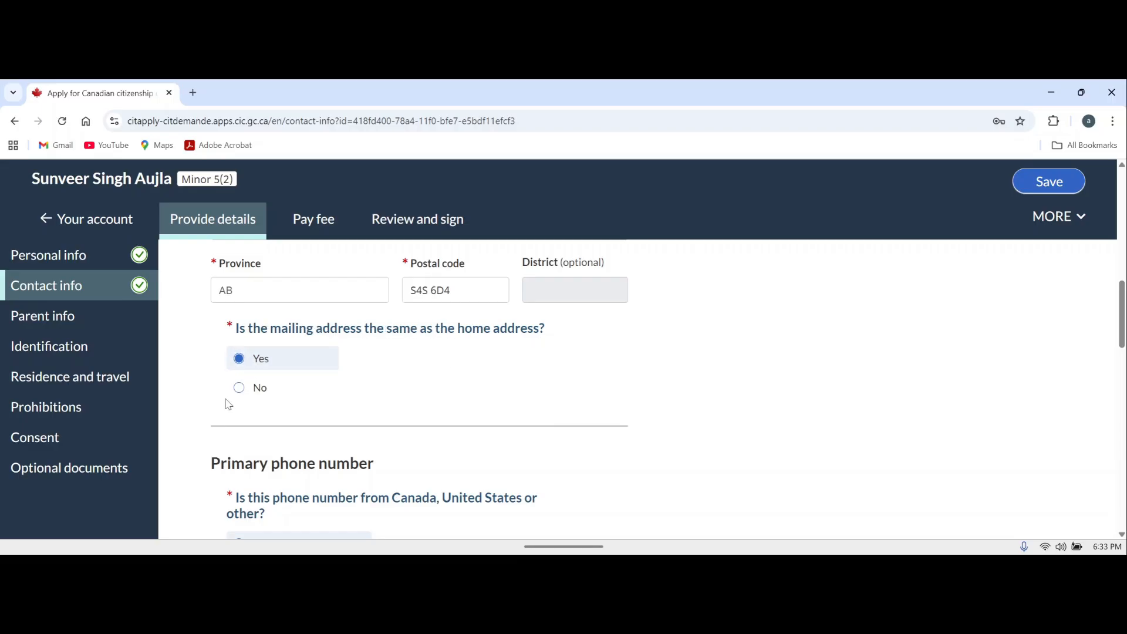
- Answer No to the mailing address matching the home address to view its extra fields, and switch the answer back to Yes
click(241, 391)
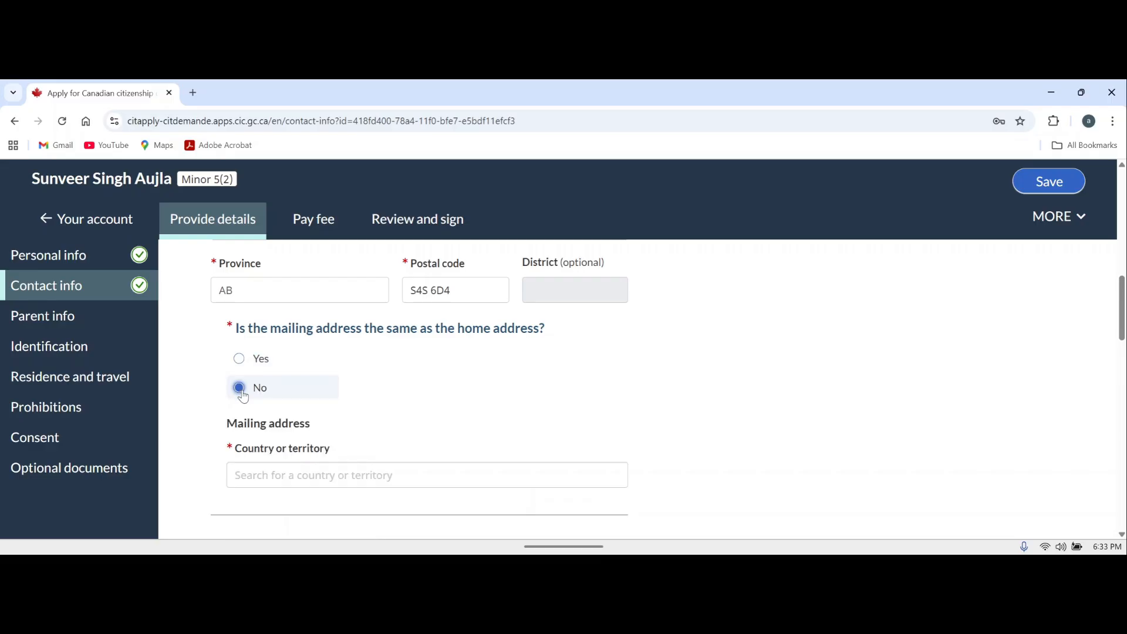
scroll(524, 416, down, 2)
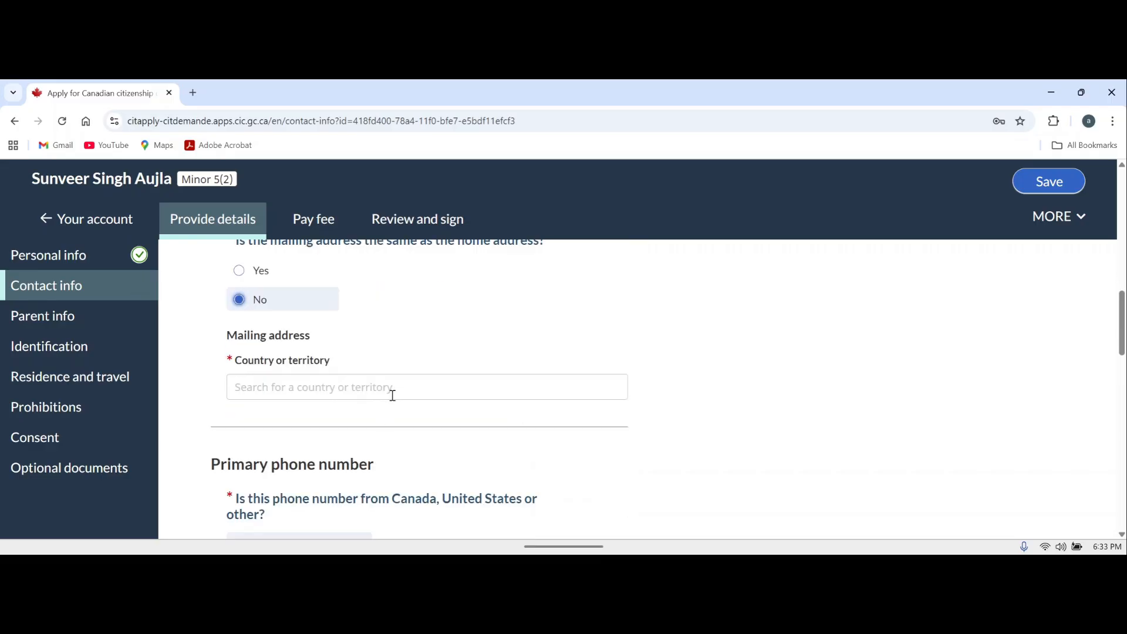
key(Up)
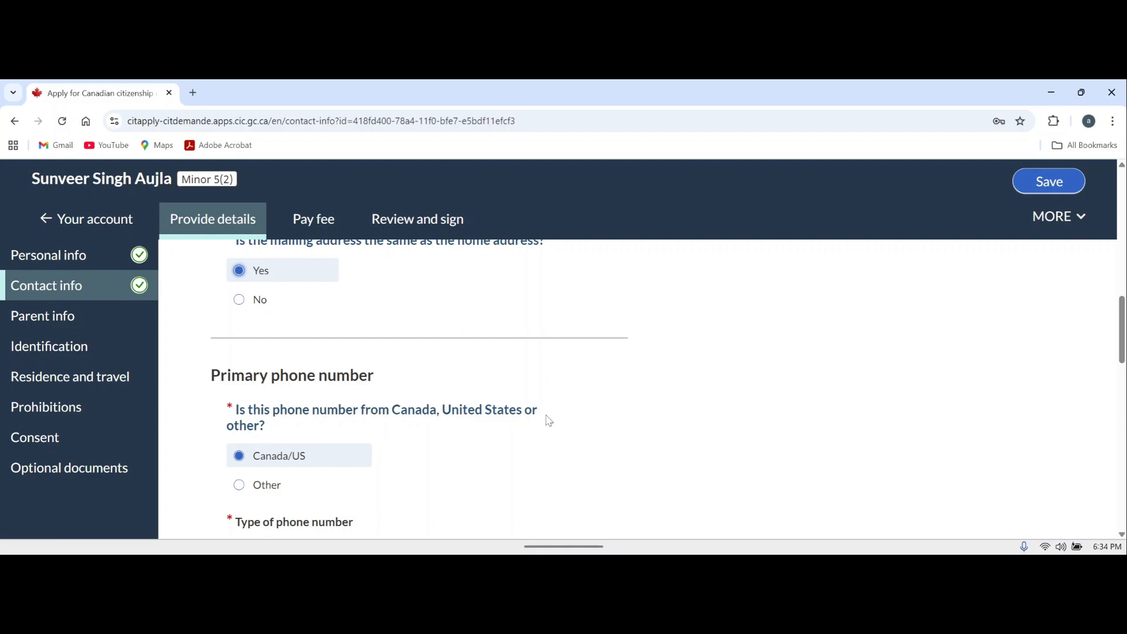
- Choose Canada/US for the primary phone number and check the phone type, number and alternative phone answers
click(282, 464)
scroll(284, 467, down, 3)
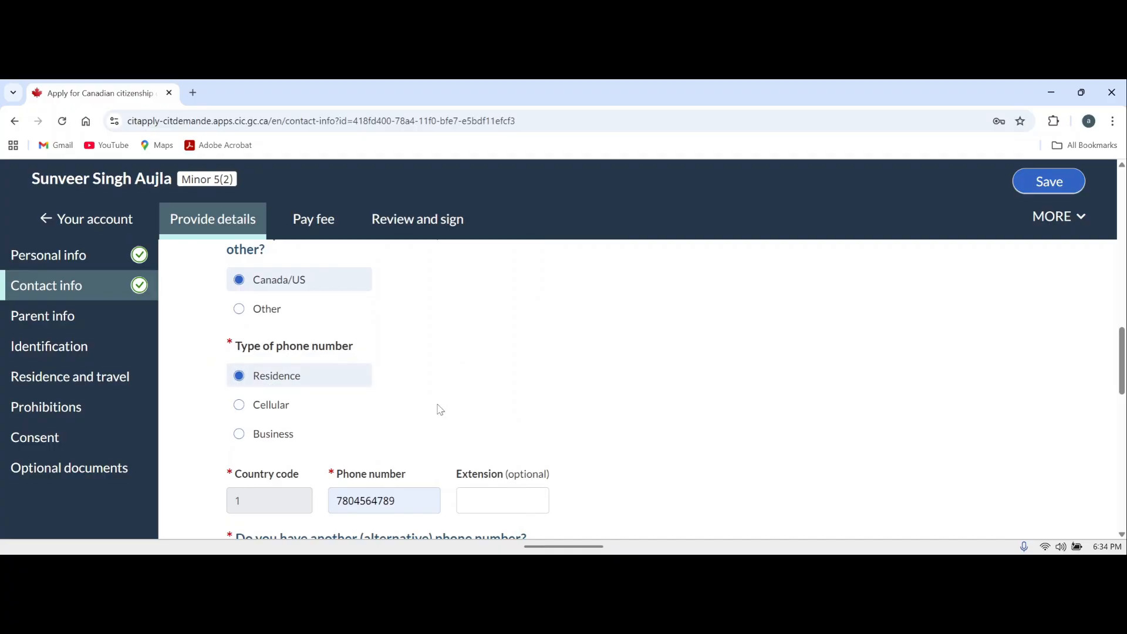
scroll(460, 419, down, 2)
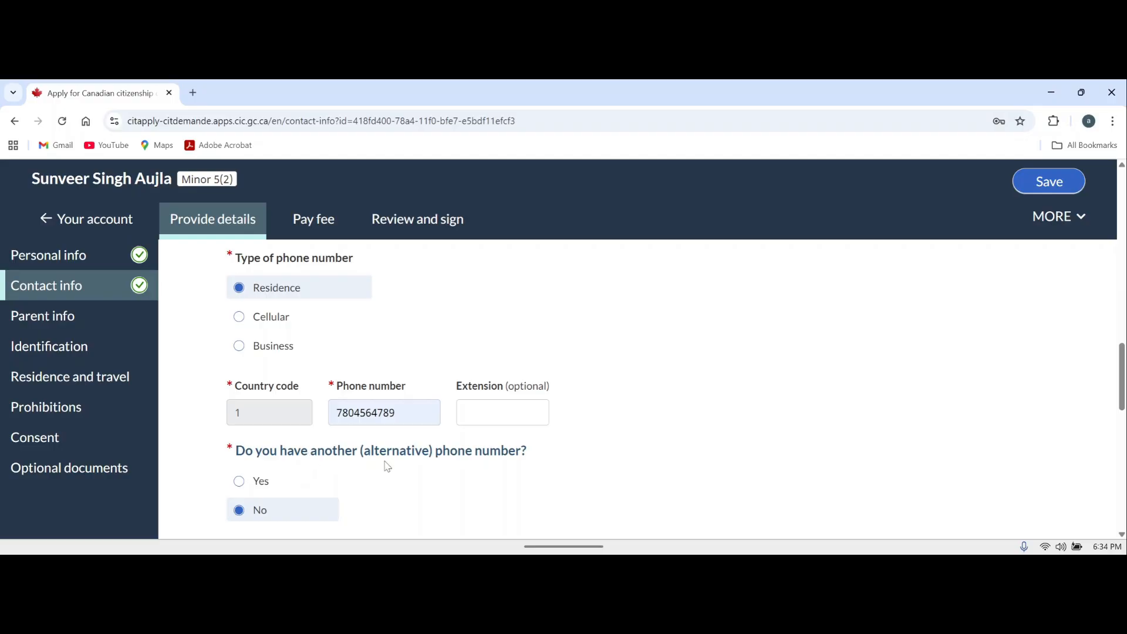
scroll(574, 468, down, 2)
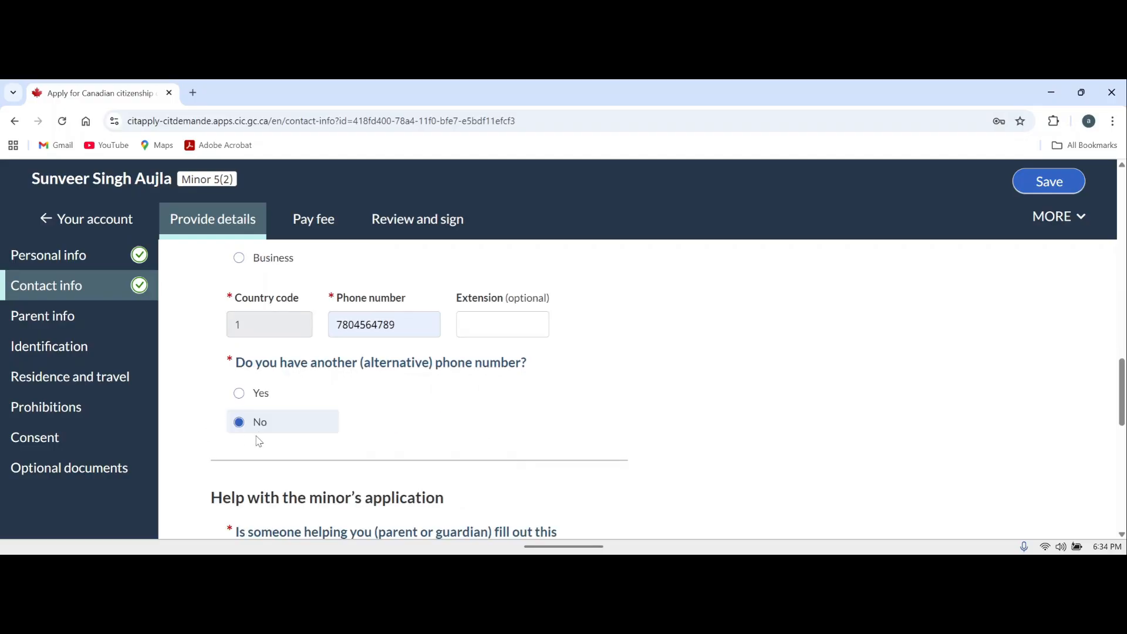
- Check the application help answer, keep No for appointing a representative so IRCC contacts the parent directly, and continue to the parent information
scroll(569, 405, down, 2)
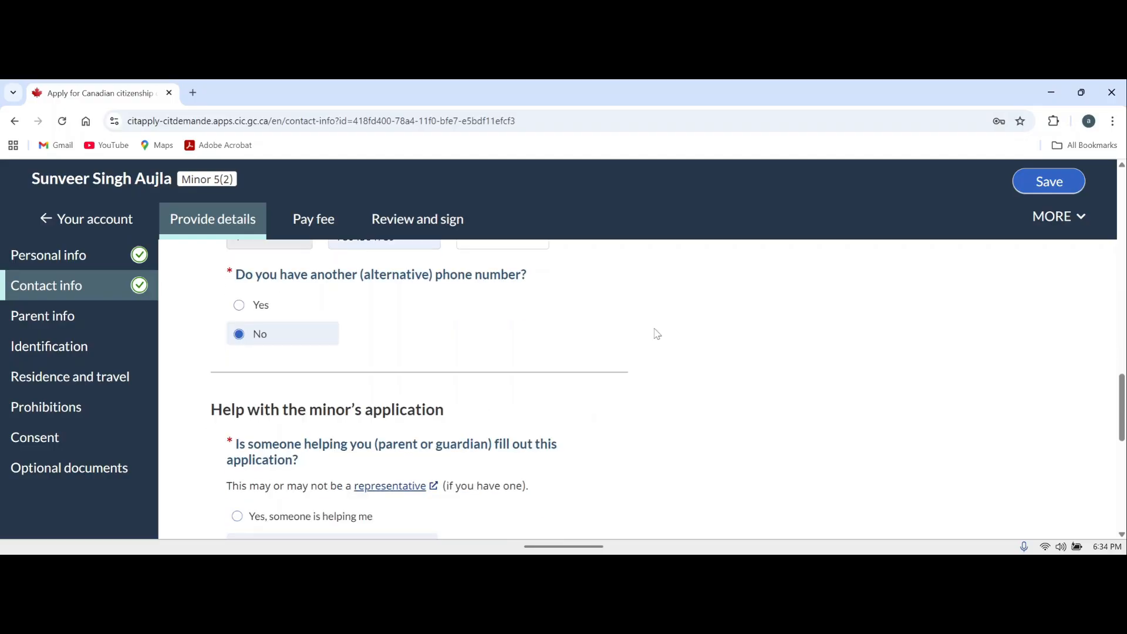
scroll(622, 328, down, 2)
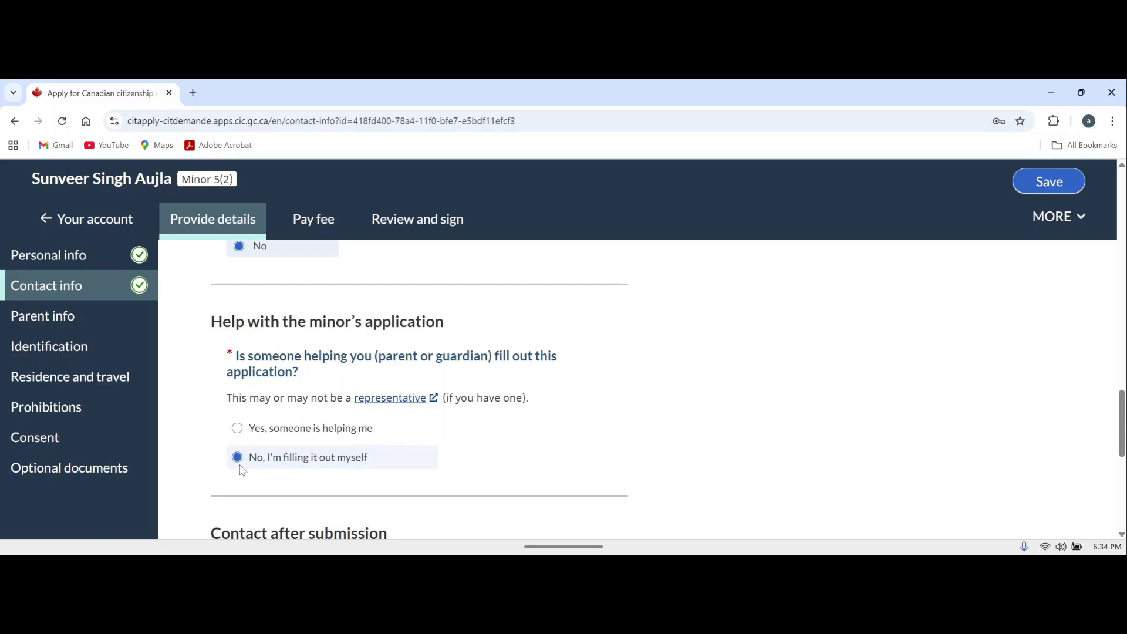
scroll(219, 278, down, 5)
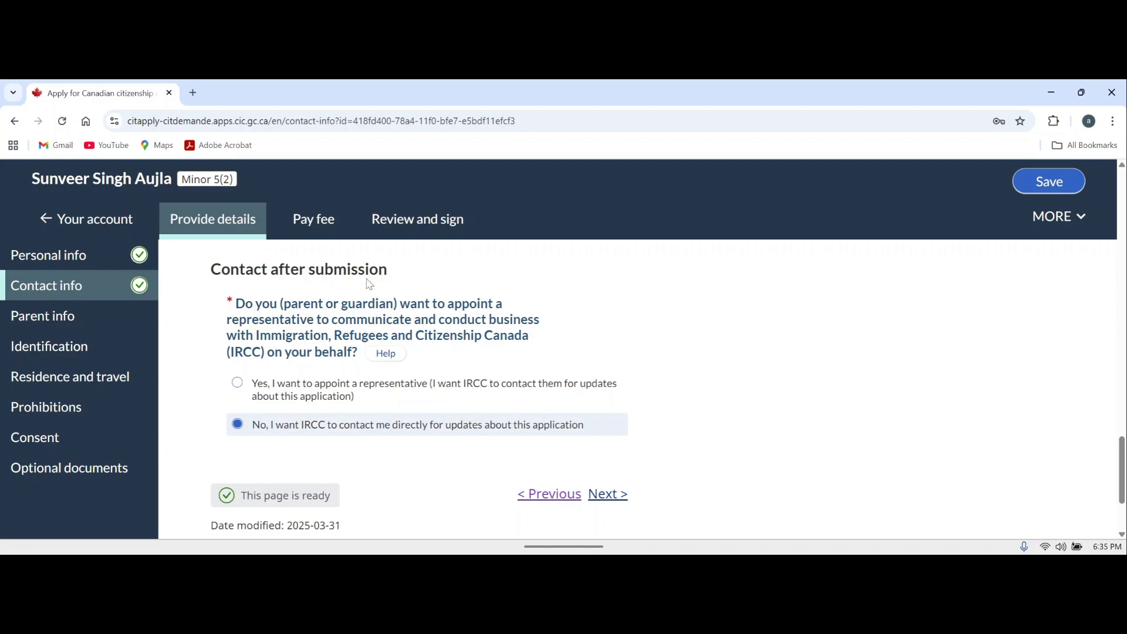
click(261, 436)
click(604, 495)
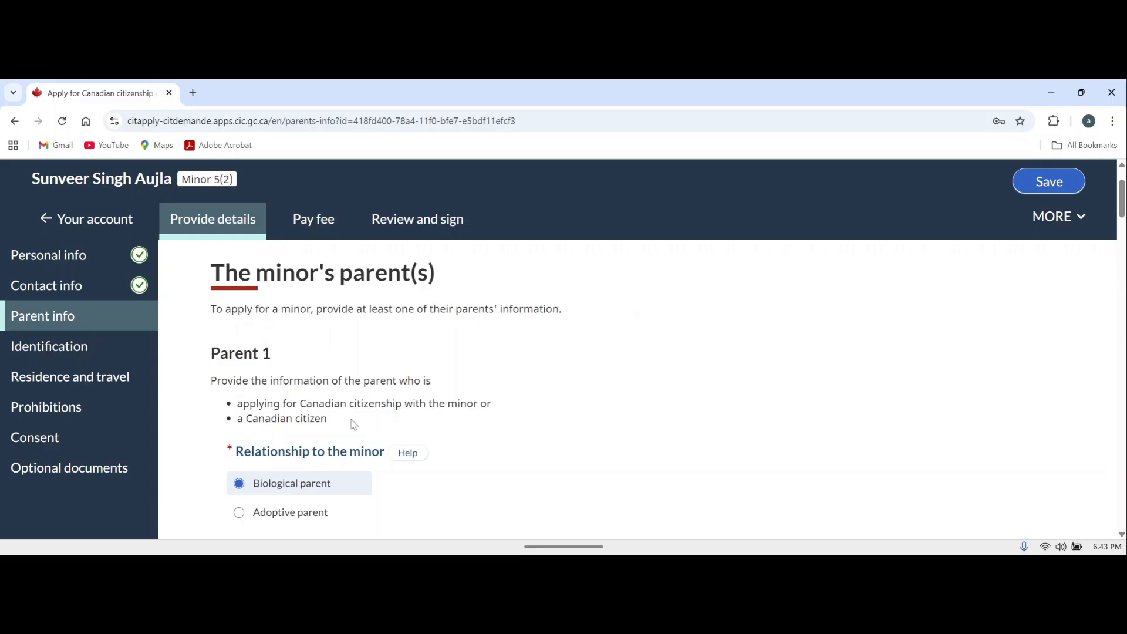
- Review Parent 1's relationship to the minor, name, other names and country of birth, including the country choices
scroll(521, 428, down, 2)
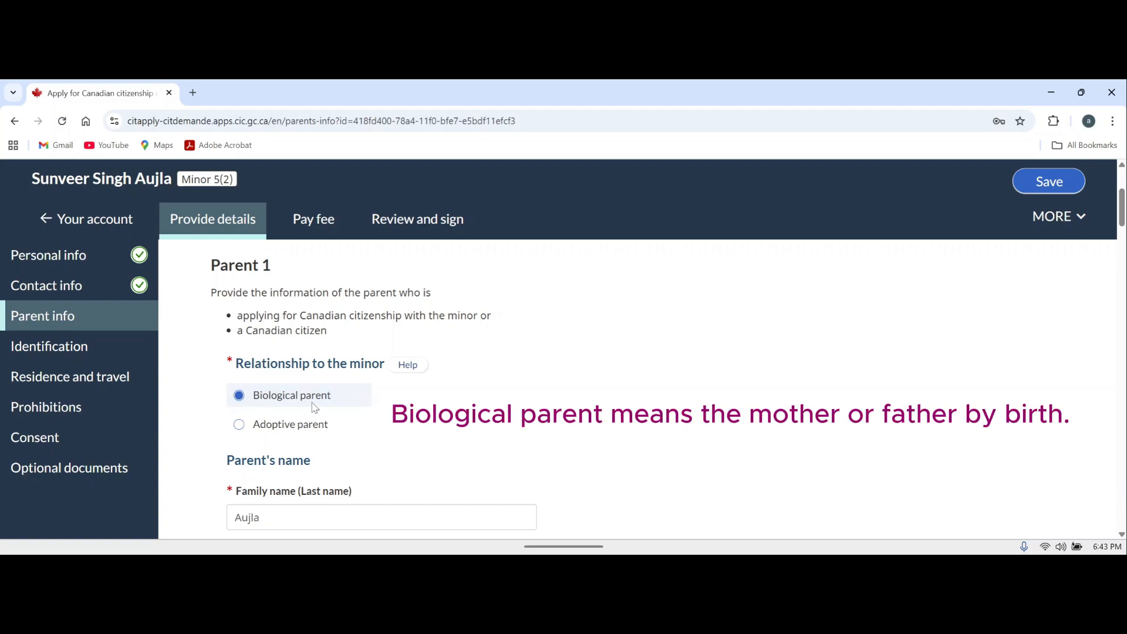
scroll(518, 426, down, 2)
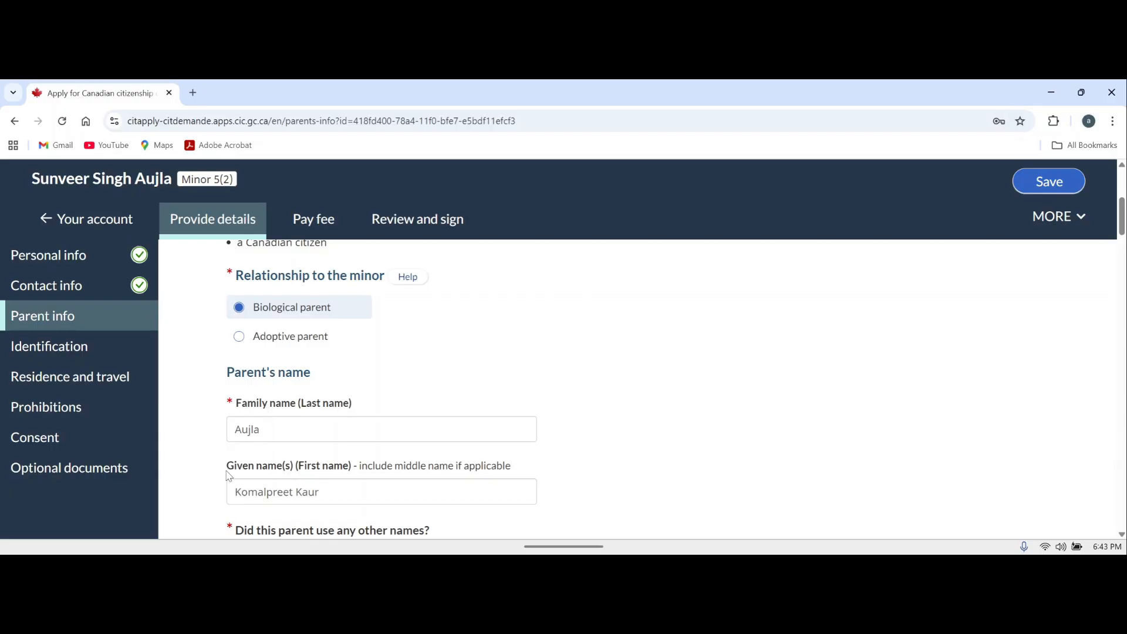
scroll(244, 348, down, 3)
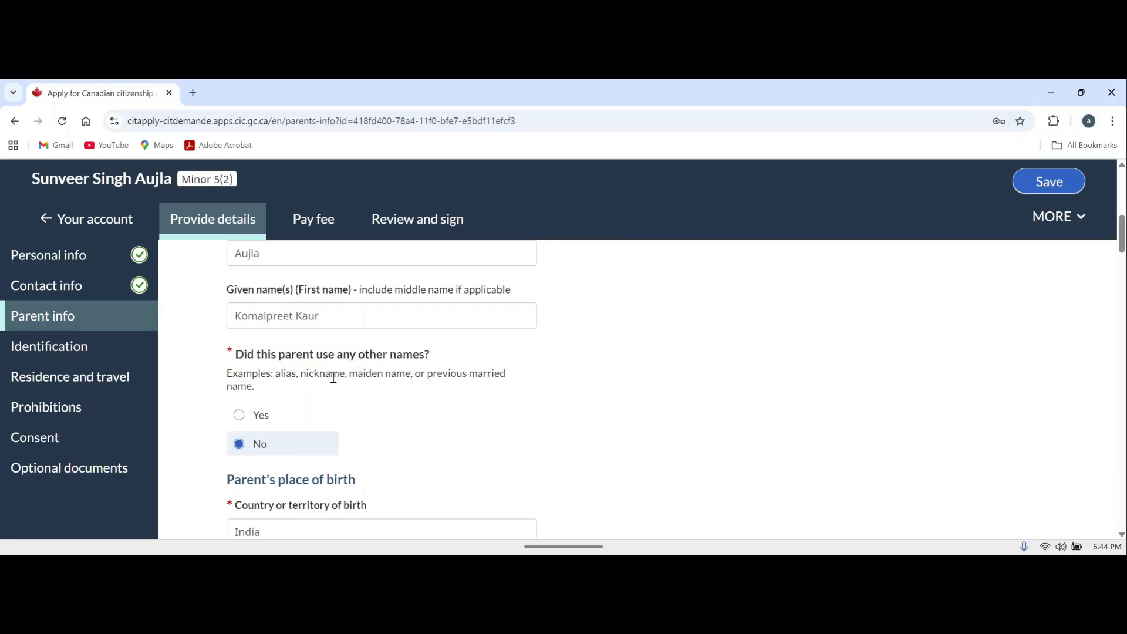
scroll(518, 433, down, 3)
drag(234, 304, 359, 310)
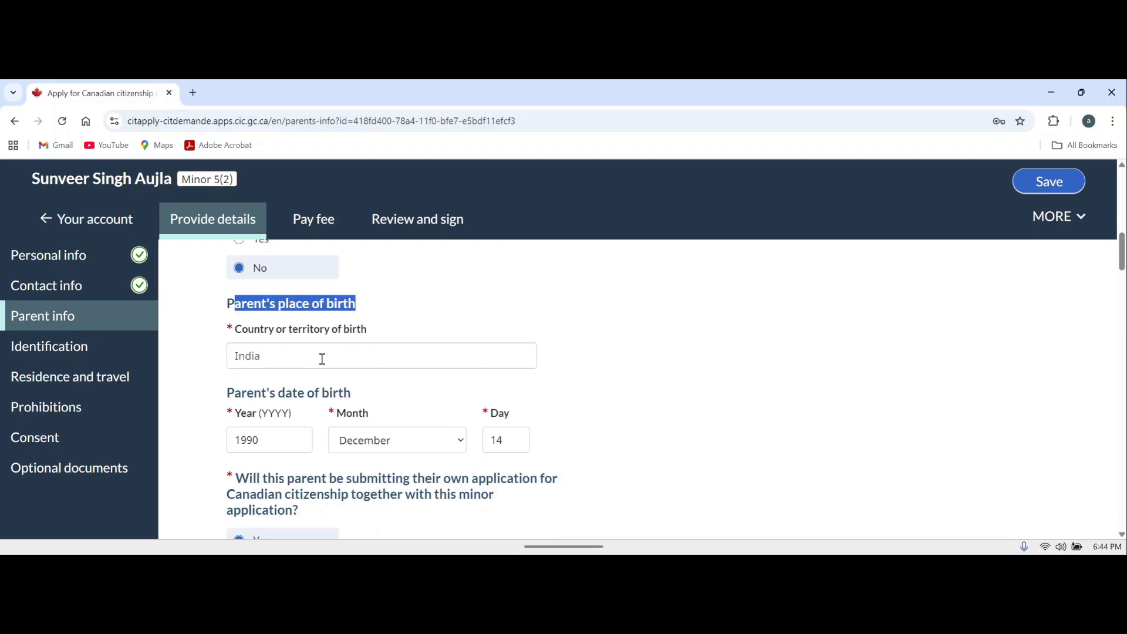
click(410, 355)
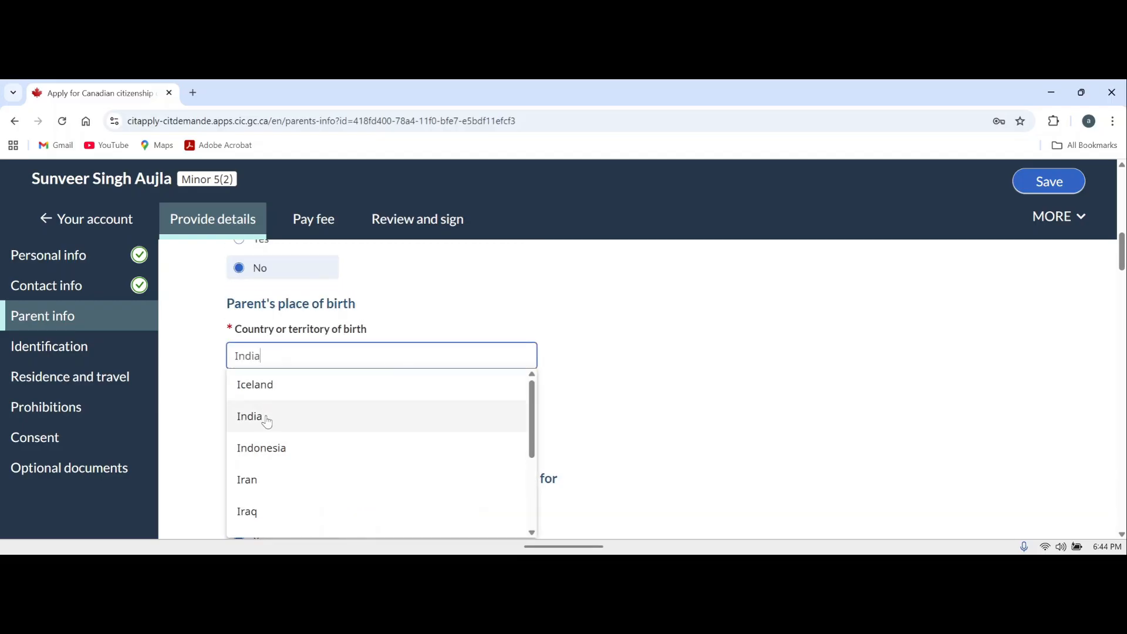
click(576, 387)
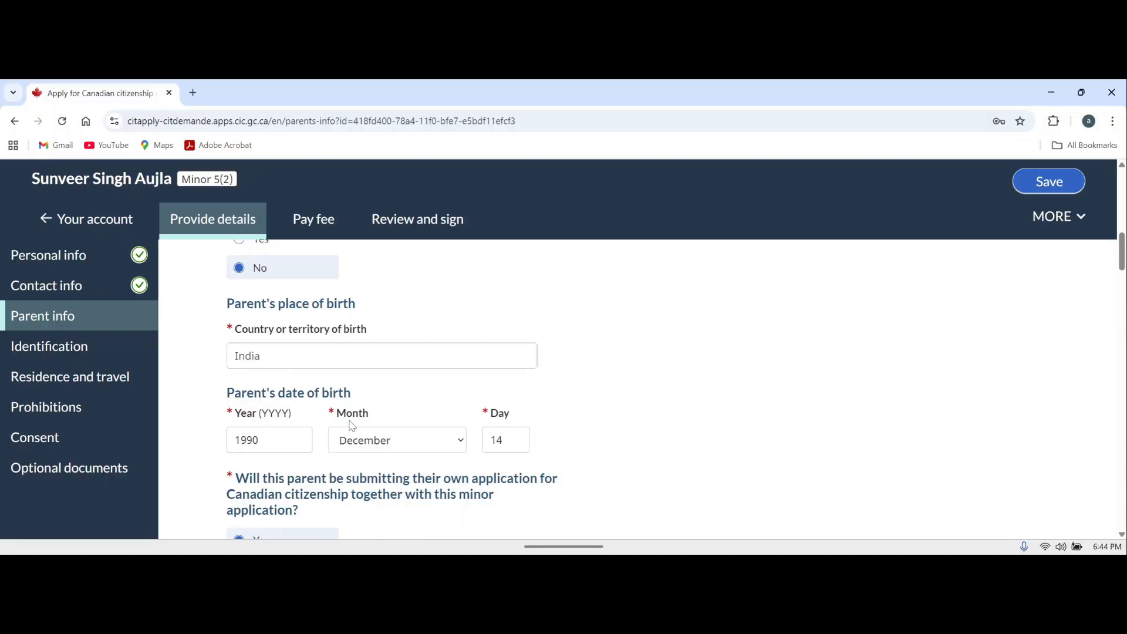
- Answer Yes to Parent 1 submitting their own citizenship application with the minor's, and check the 1977 absence, Crown servant and grandparent answers
scroll(244, 308, down, 3)
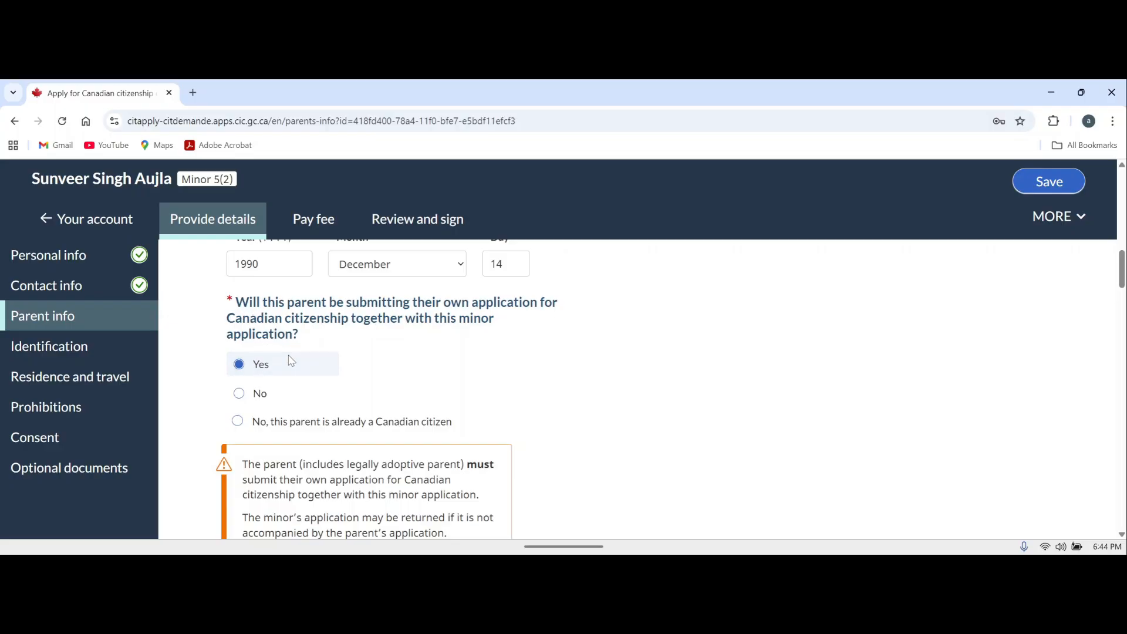
click(260, 369)
scroll(658, 409, down, 5)
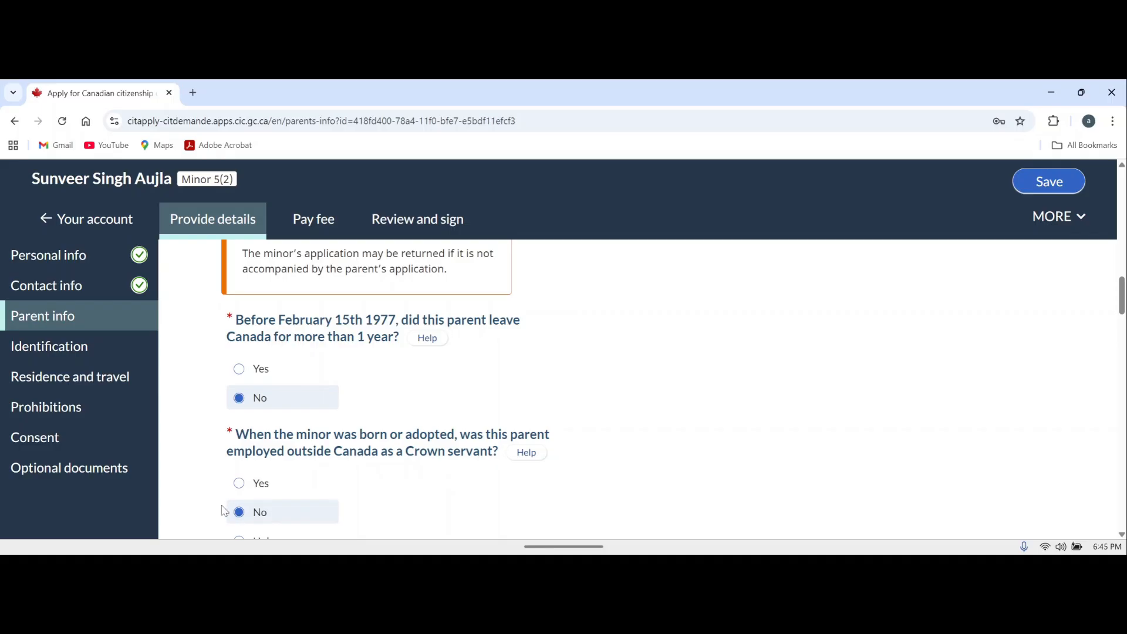
scroll(425, 466, down, 4)
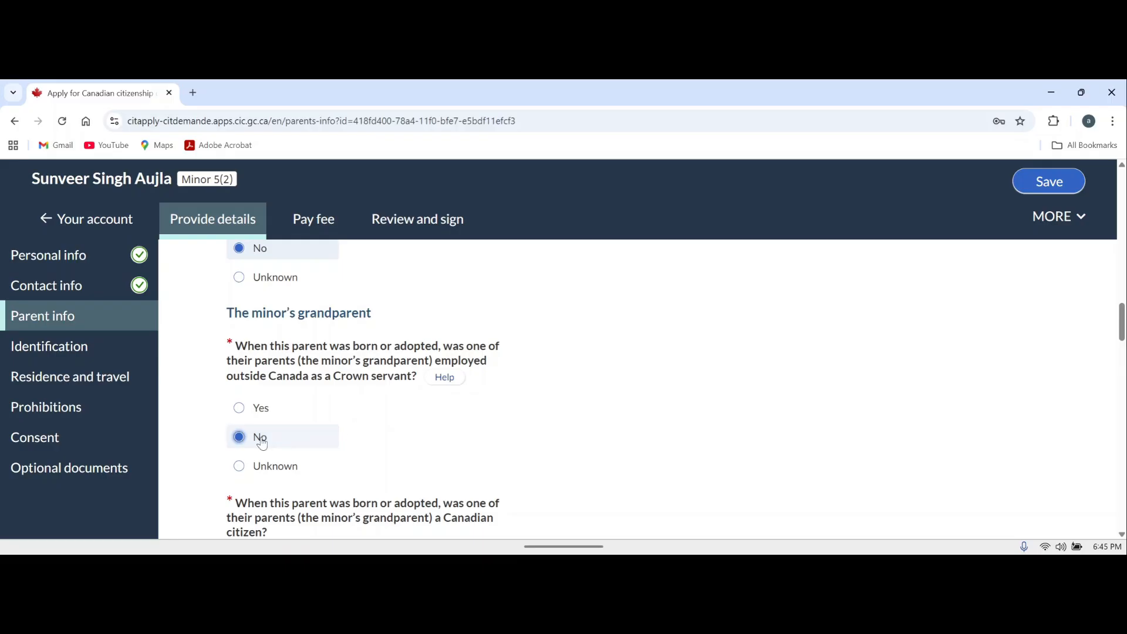
scroll(381, 423, down, 3)
drag(247, 326, 462, 340)
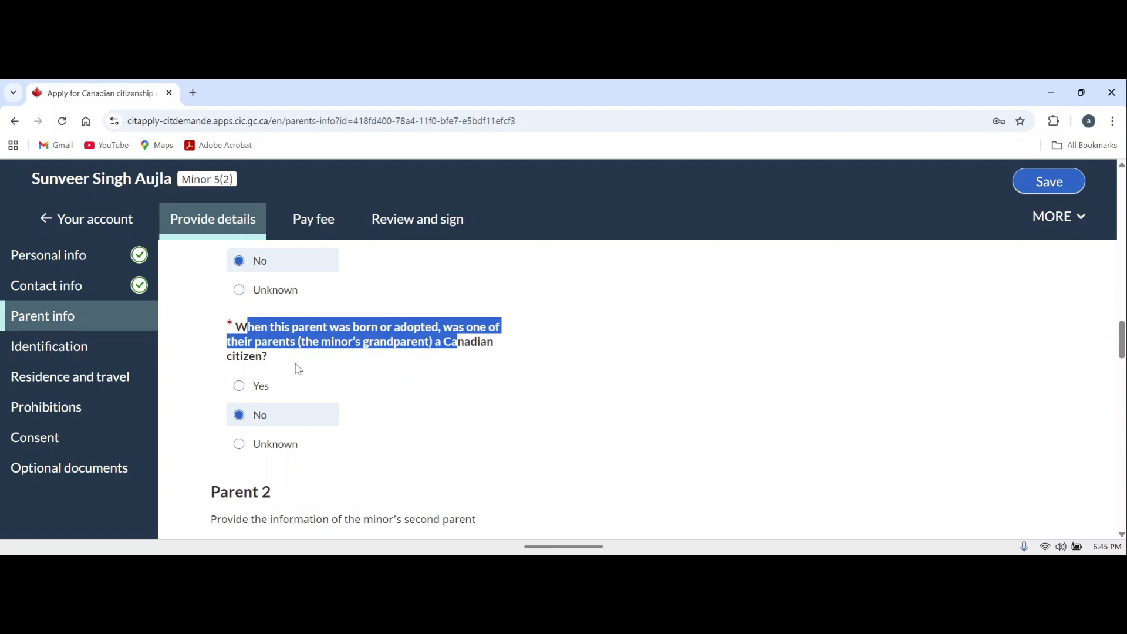
- Review whether Parent 2's information can be provided, plus their relationship to the minor, name and other names answer
scroll(516, 451, down, 3)
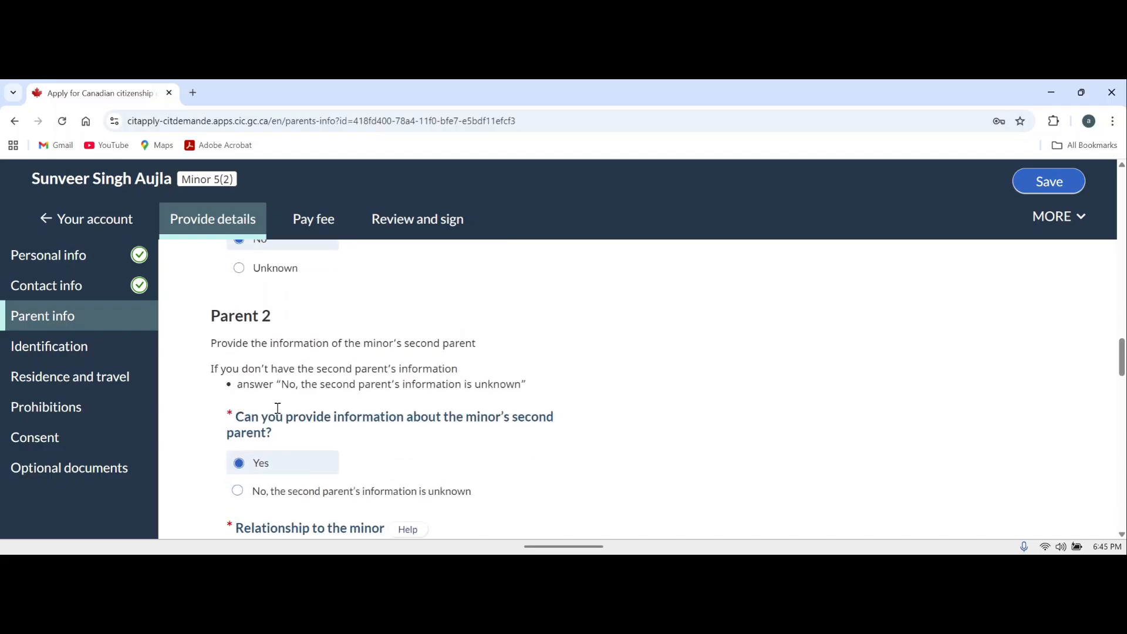
scroll(217, 340, down, 2)
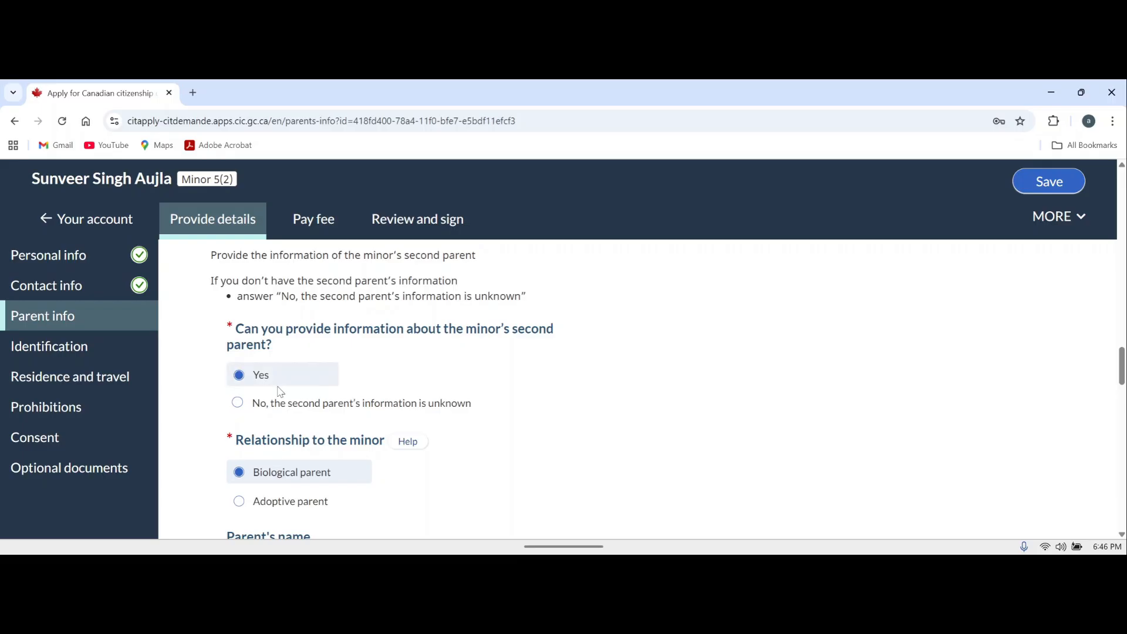
scroll(528, 428, down, 2)
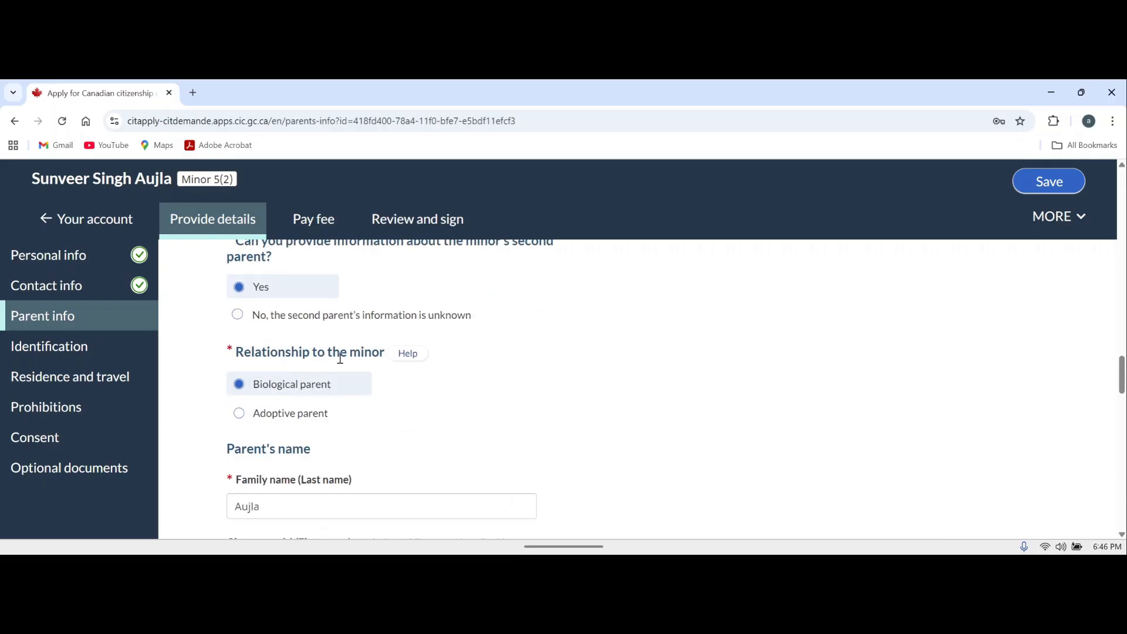
scroll(496, 390, down, 2)
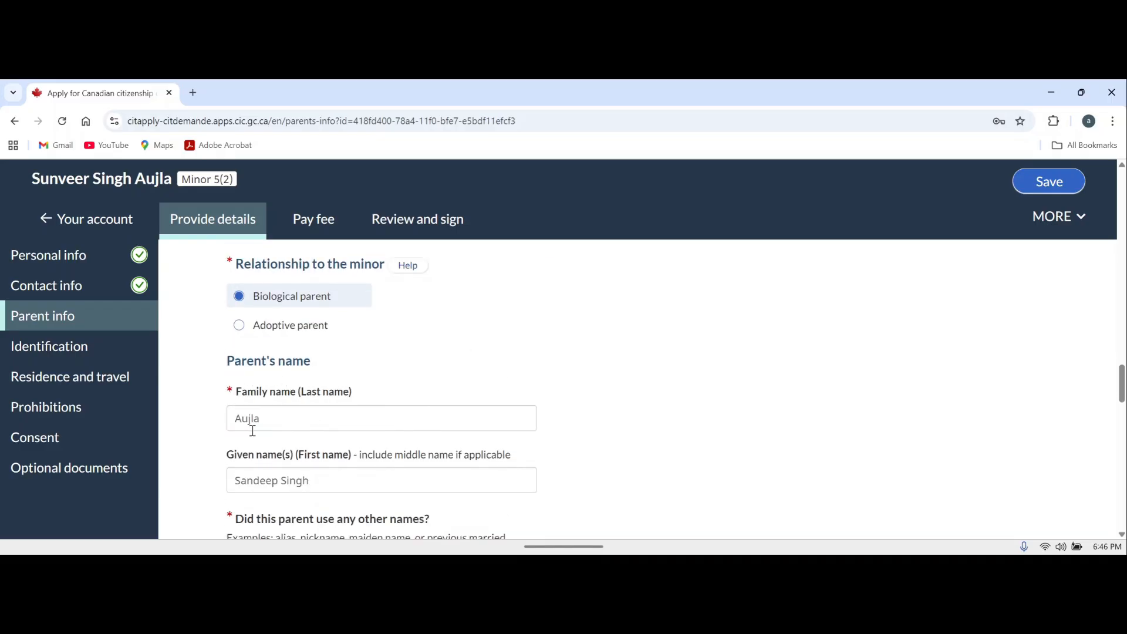
scroll(492, 461, down, 2)
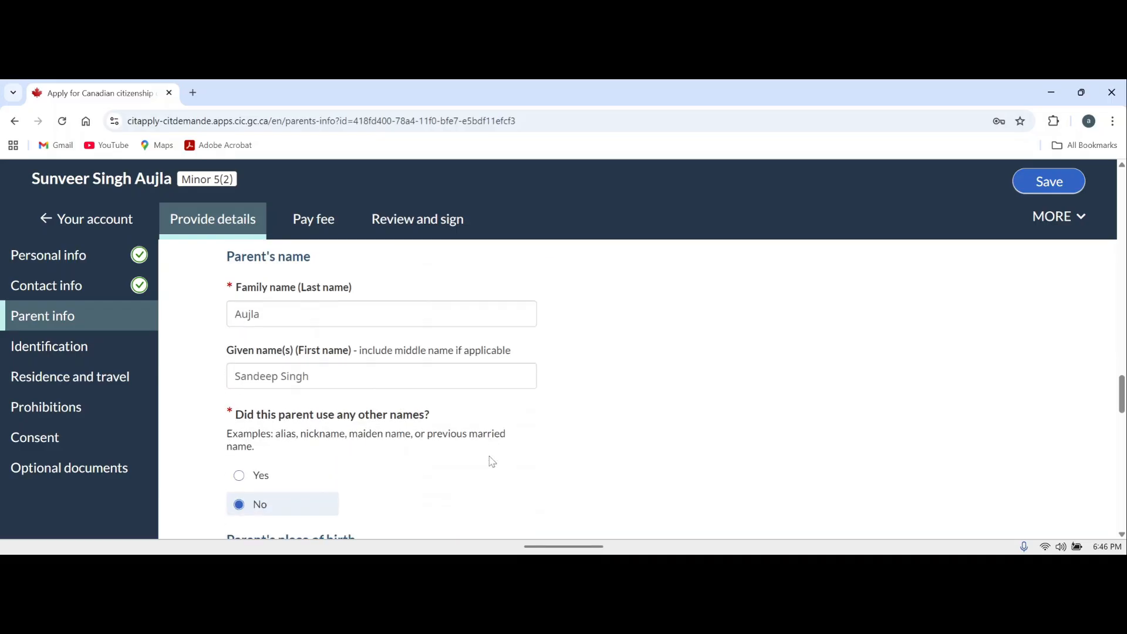
scroll(492, 461, down, 1)
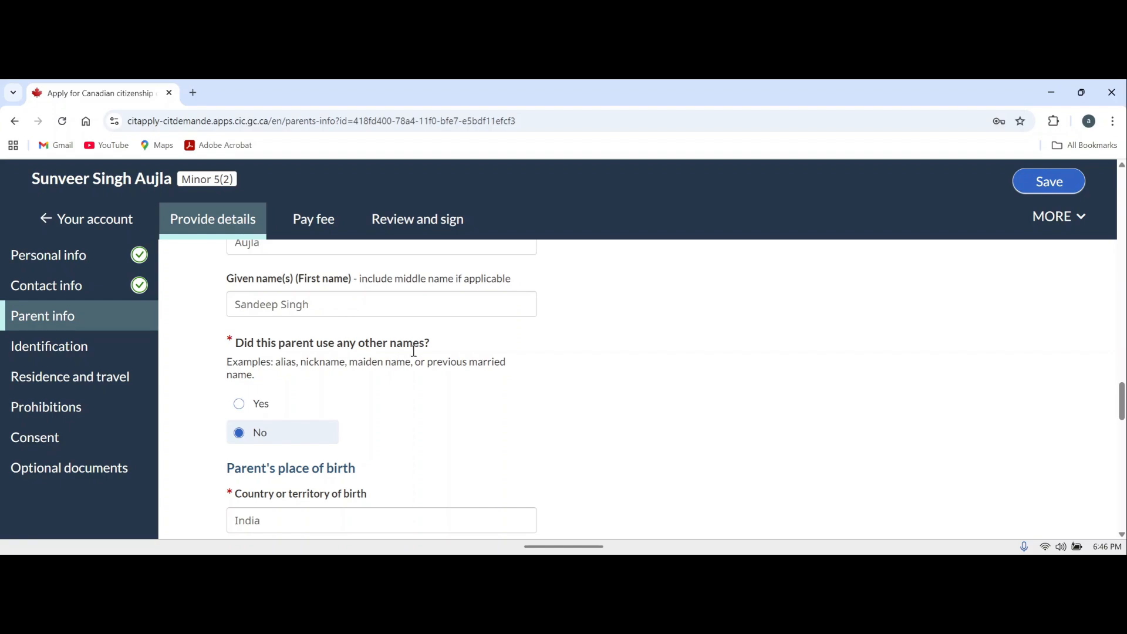
- Select India as Parent 2's country or territory of birth
scroll(525, 389, down, 3)
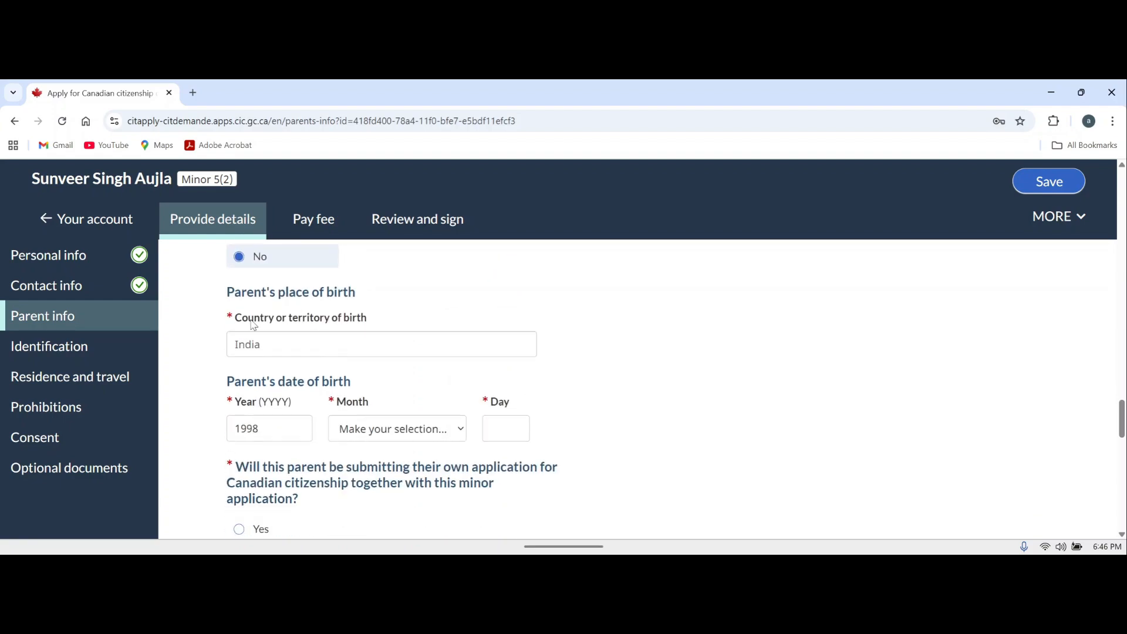
click(280, 345)
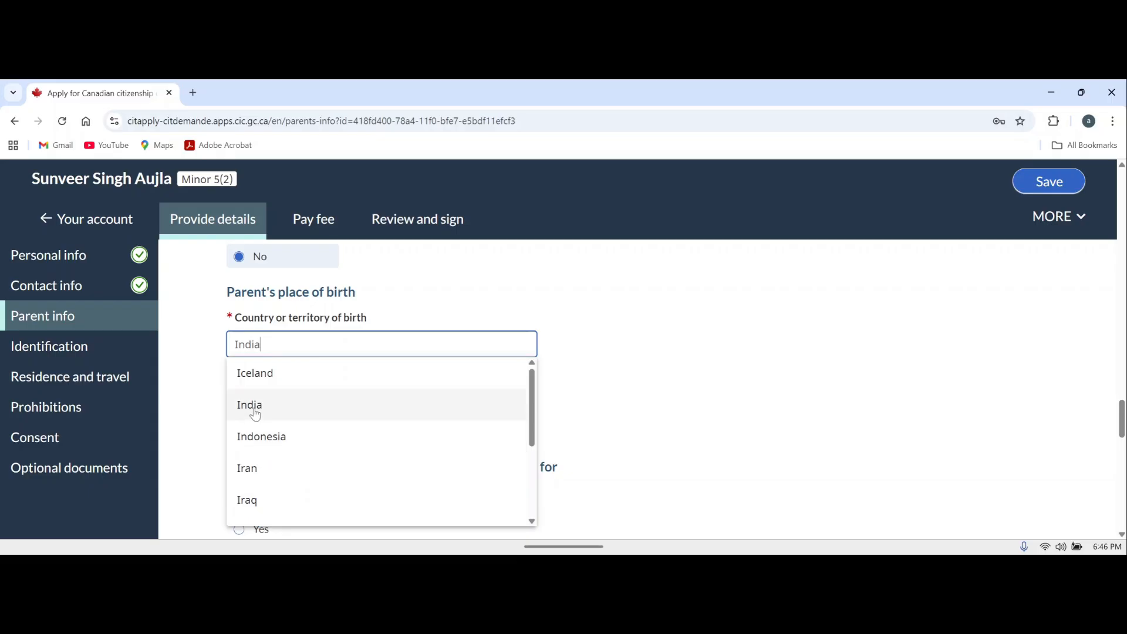
click(254, 411)
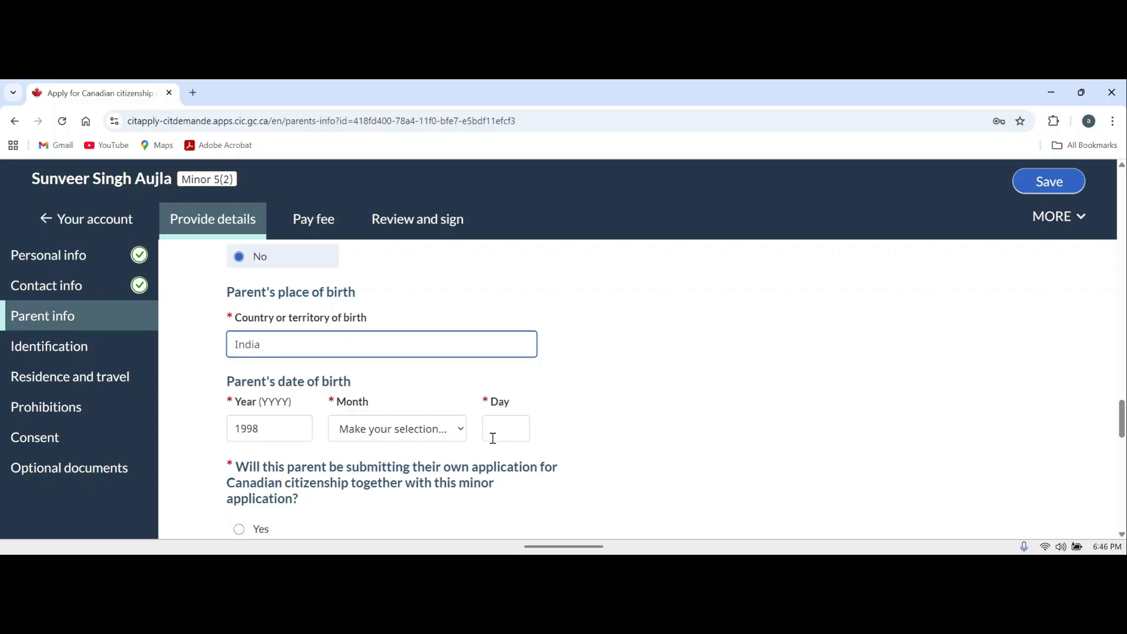
- Review Parent 2's date of birth fields and the answers on applying together, absence before 1977, Crown servant employment and the minor's grandparent
scroll(229, 385, down, 1)
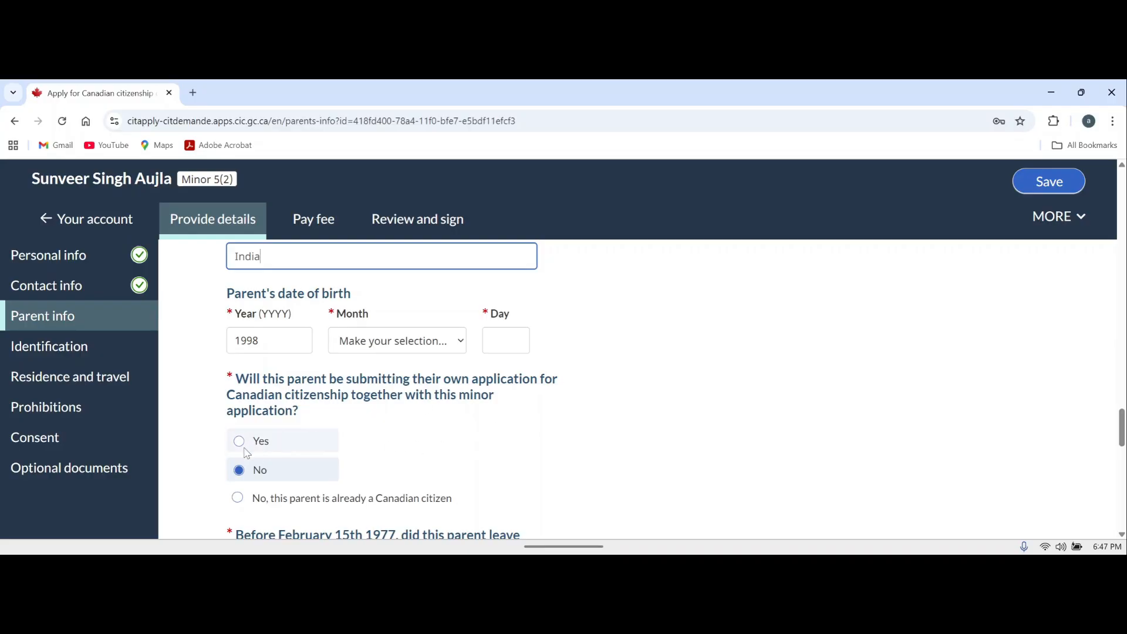
scroll(567, 411, down, 3)
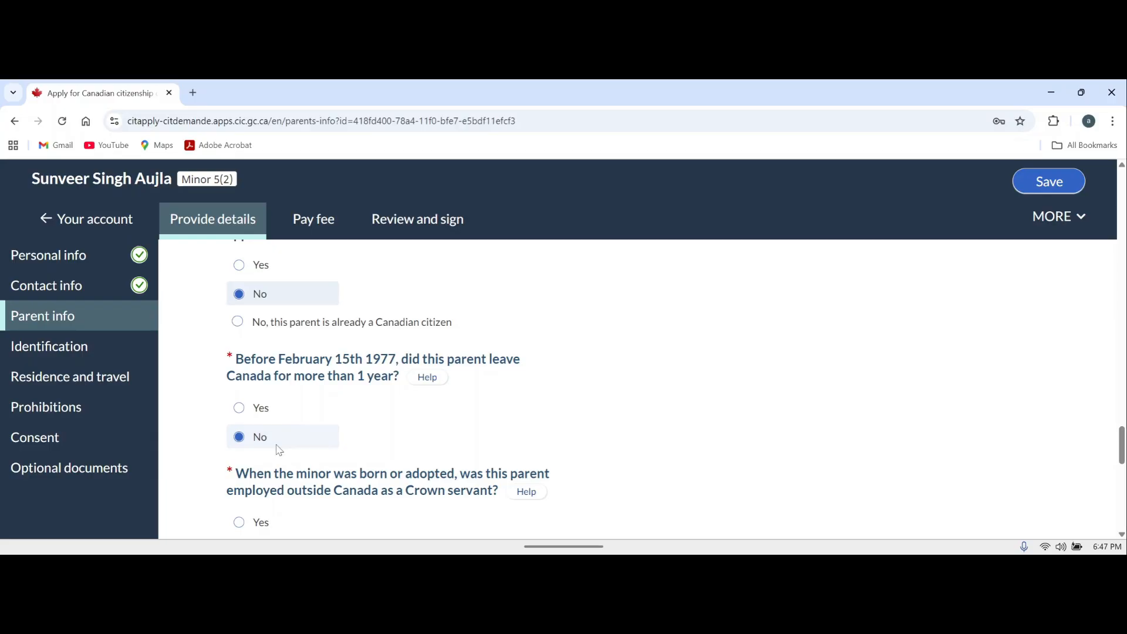
scroll(537, 411, down, 2)
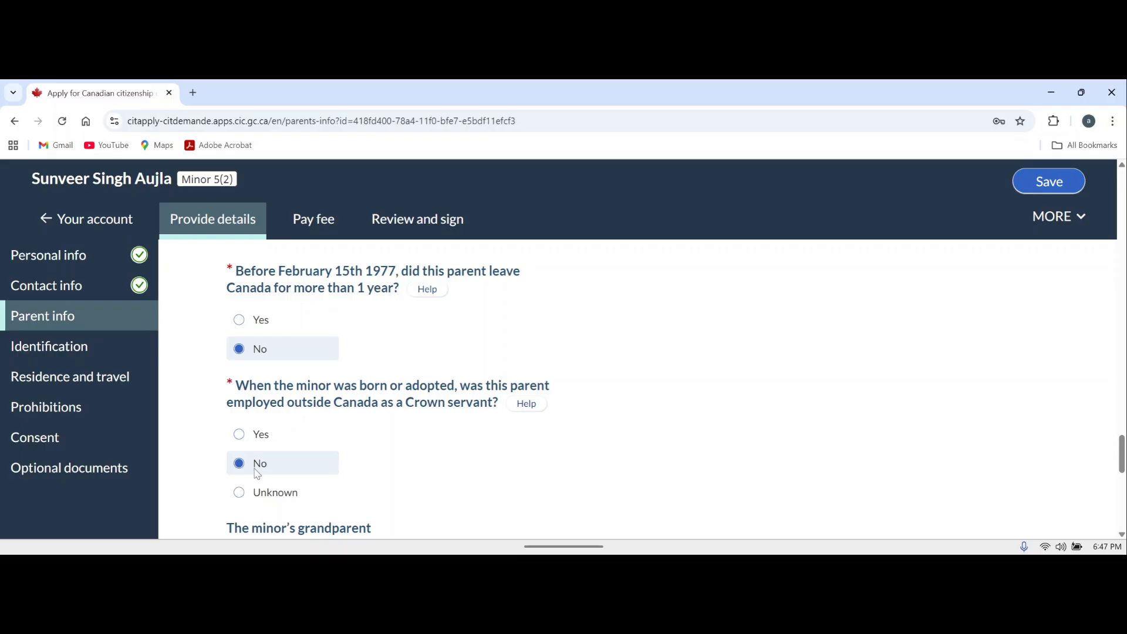
scroll(459, 433, down, 3)
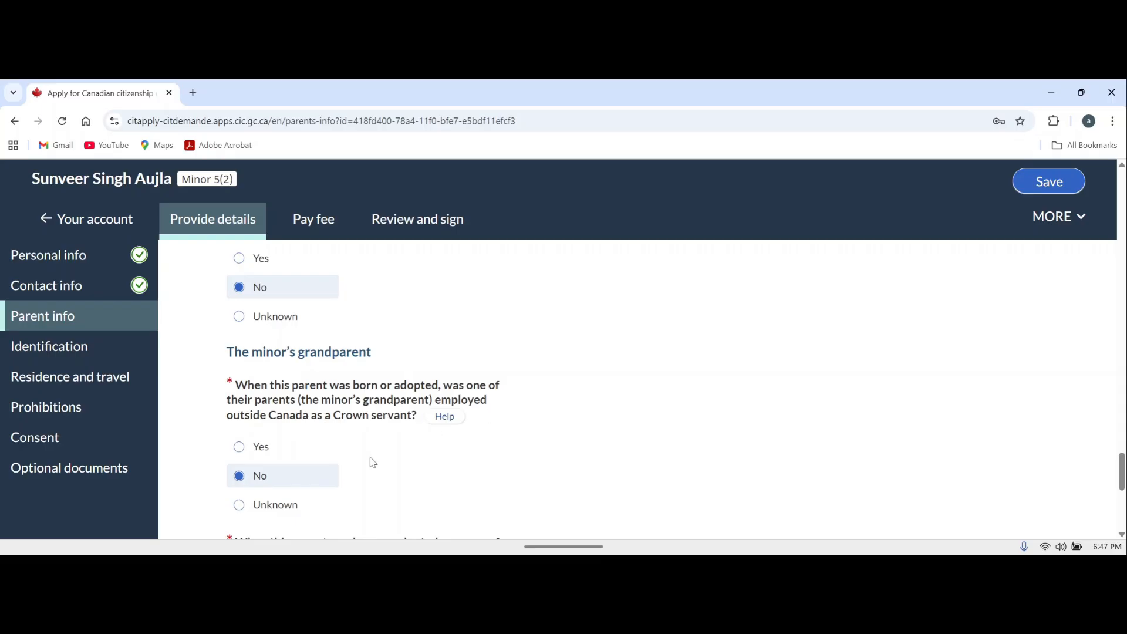
scroll(490, 451, down, 3)
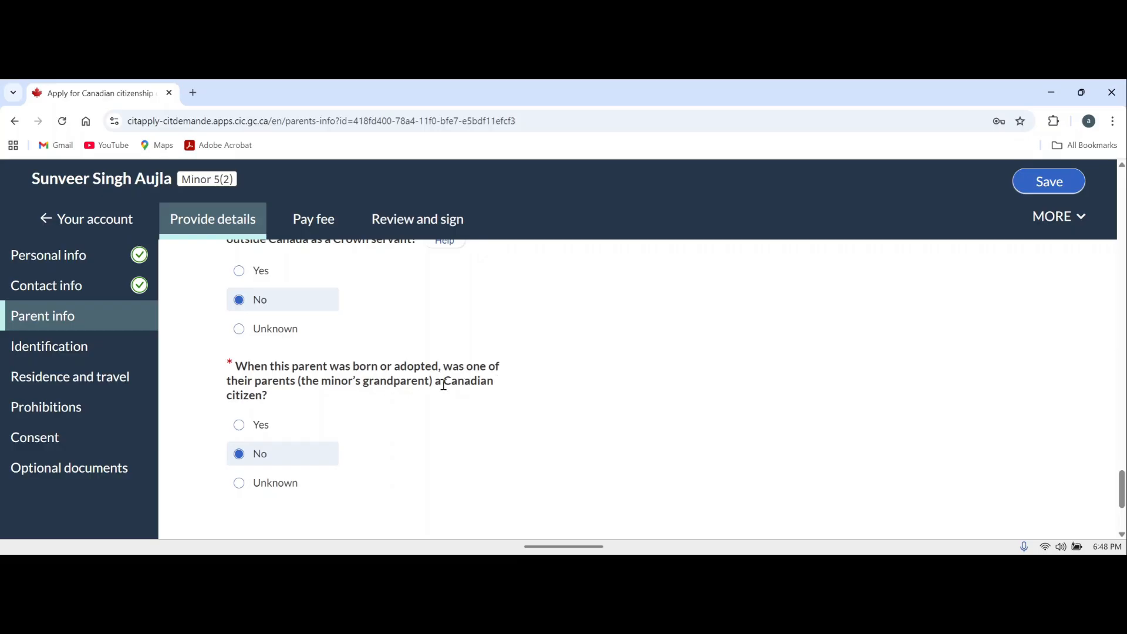
- Answer No to Parent 2's own parent having been a Canadian citizen, and continue to the photo and identification page
click(239, 456)
scroll(435, 420, down, 3)
click(298, 388)
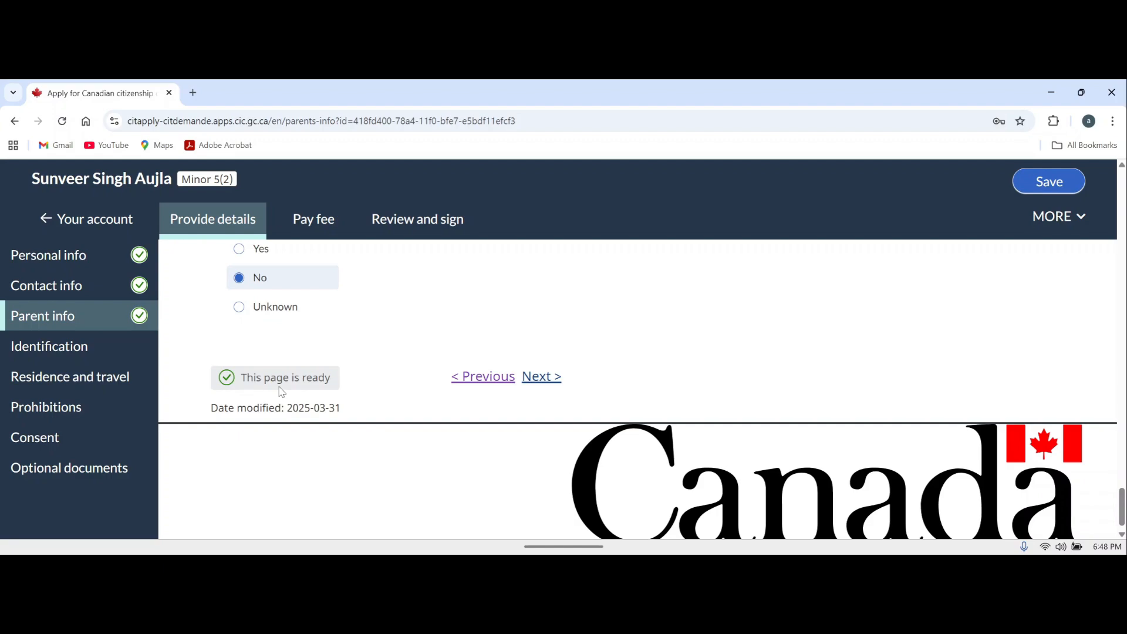
click(541, 377)
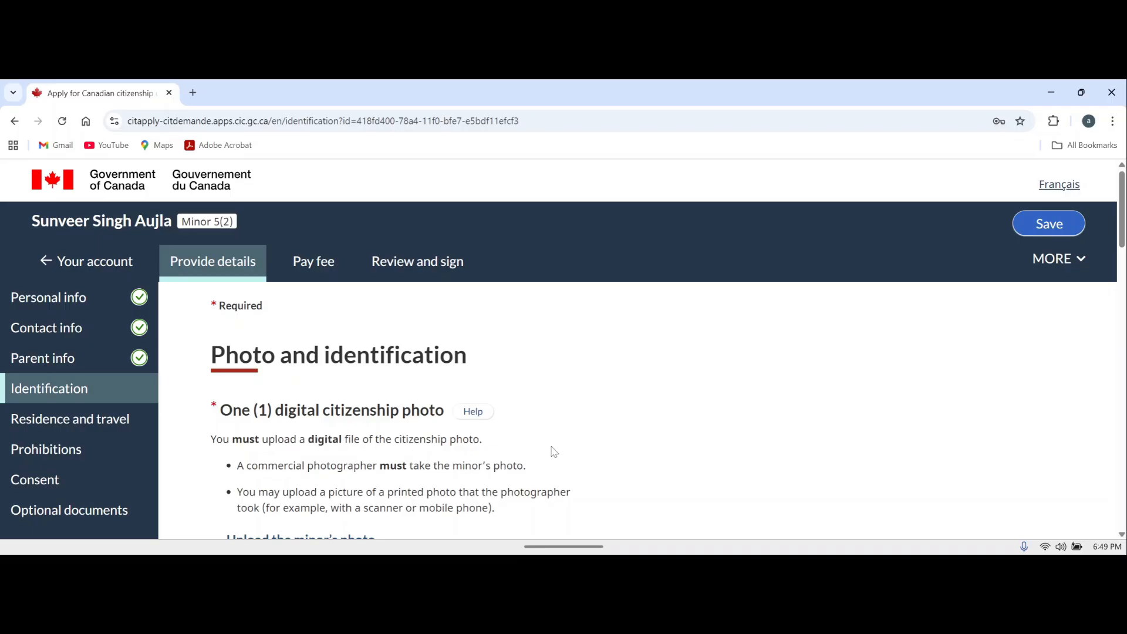
- Review the citizenship photo requirements, the photographer's name and address fields, and the date the photo was taken
scroll(551, 448, down, 1)
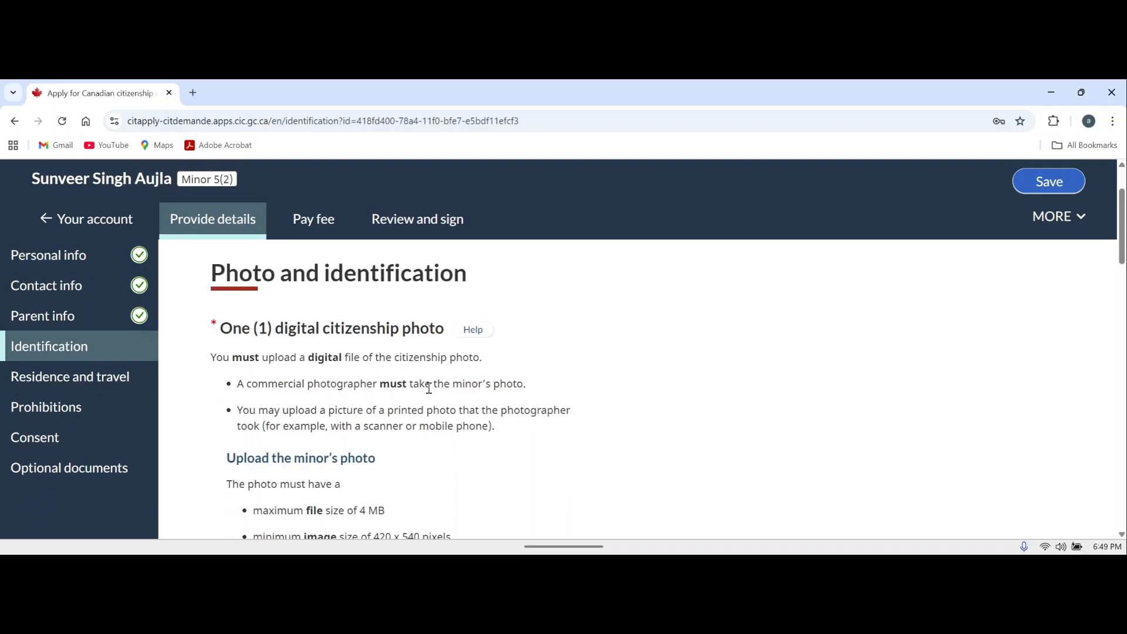
scroll(656, 357, down, 3)
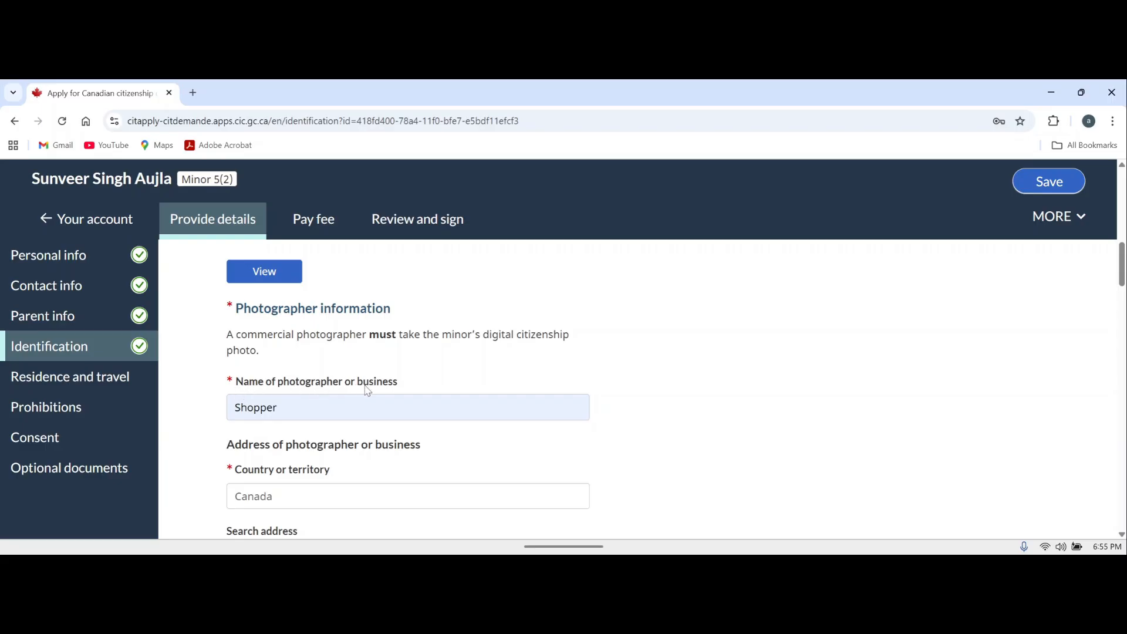
scroll(403, 387, down, 3)
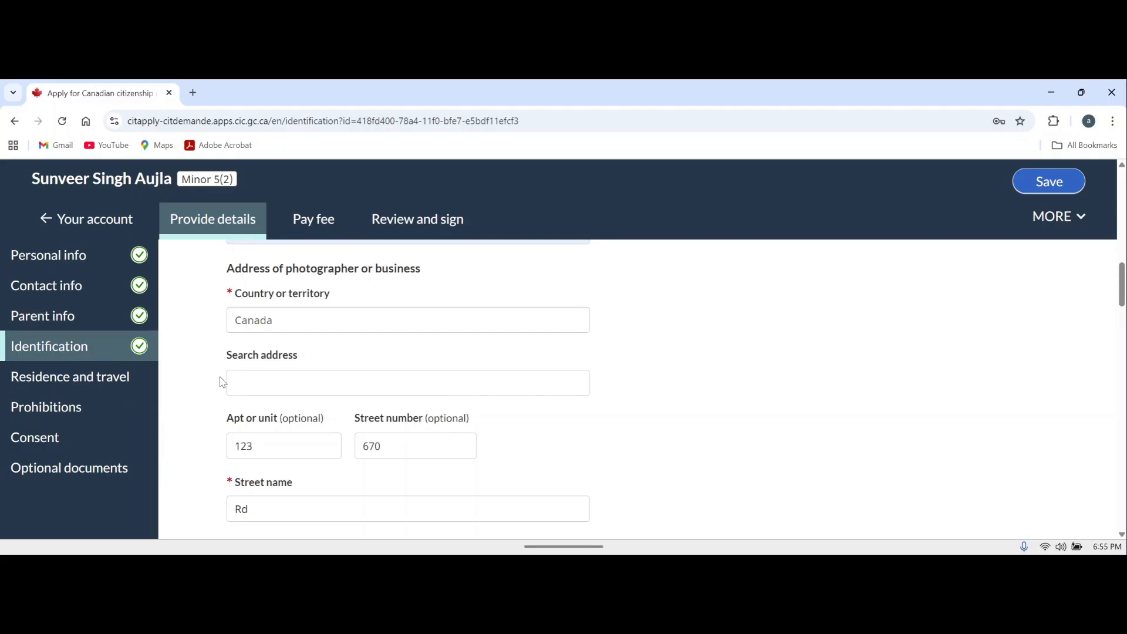
scroll(226, 445, down, 3)
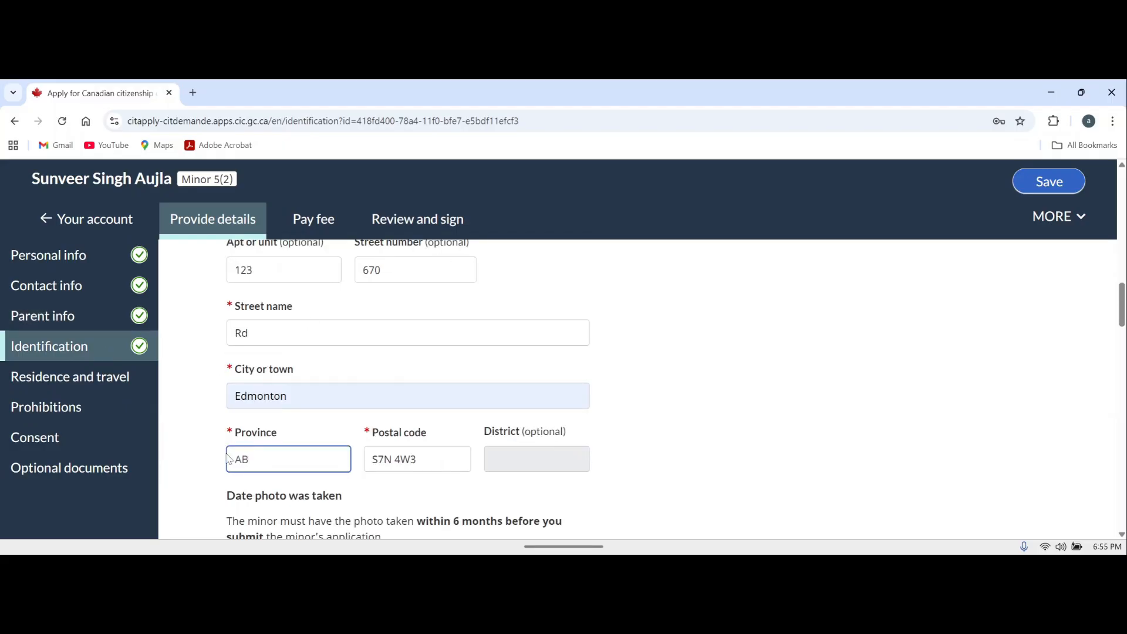
scroll(234, 323, down, 3)
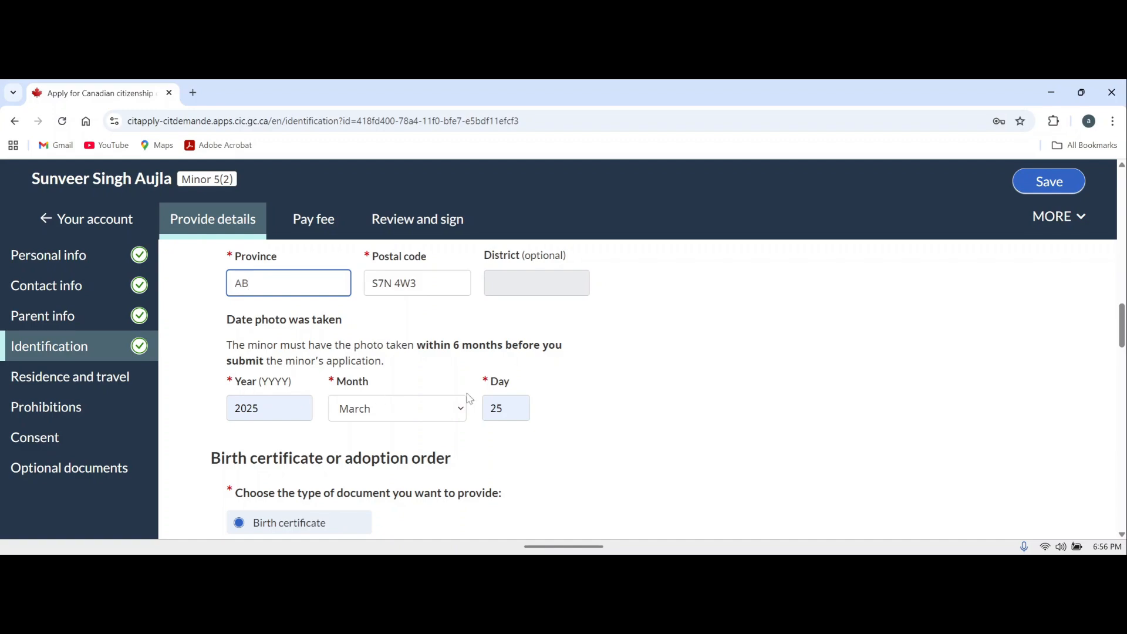
- Choose the birth certificate as the document to provide and check its uploaded file
scroll(293, 392, down, 2)
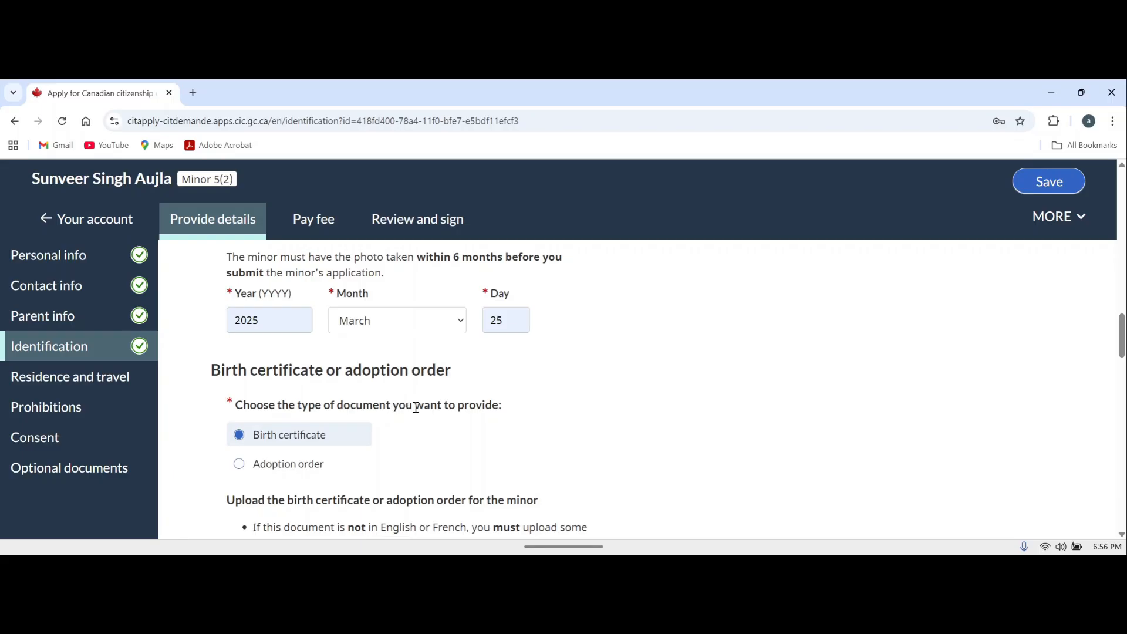
click(272, 443)
scroll(360, 442, down, 3)
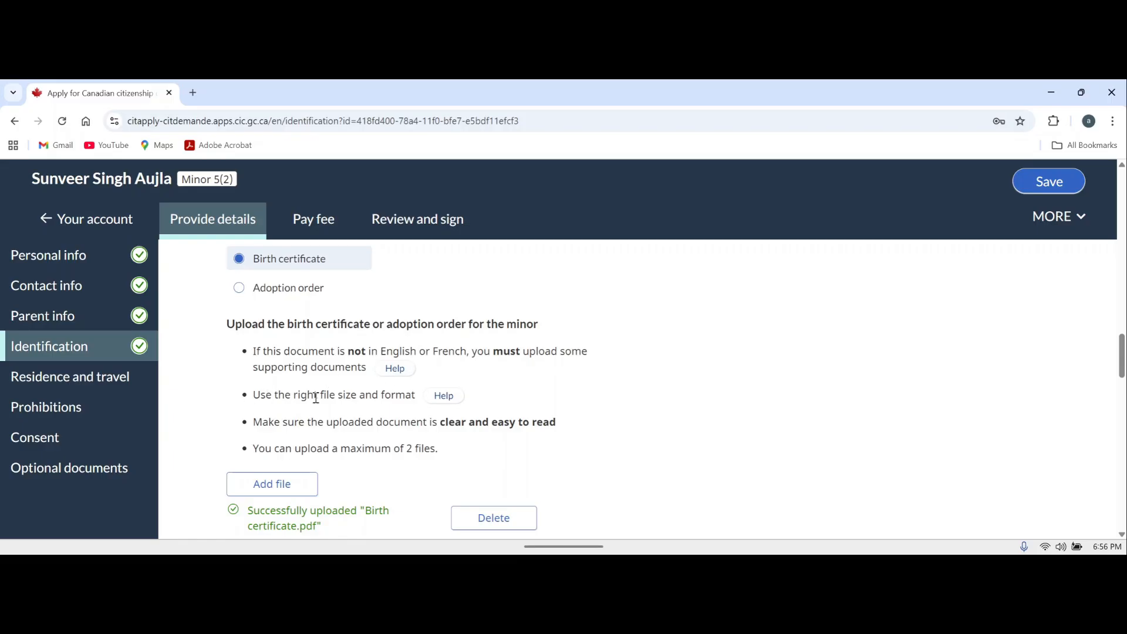
scroll(455, 460, down, 2)
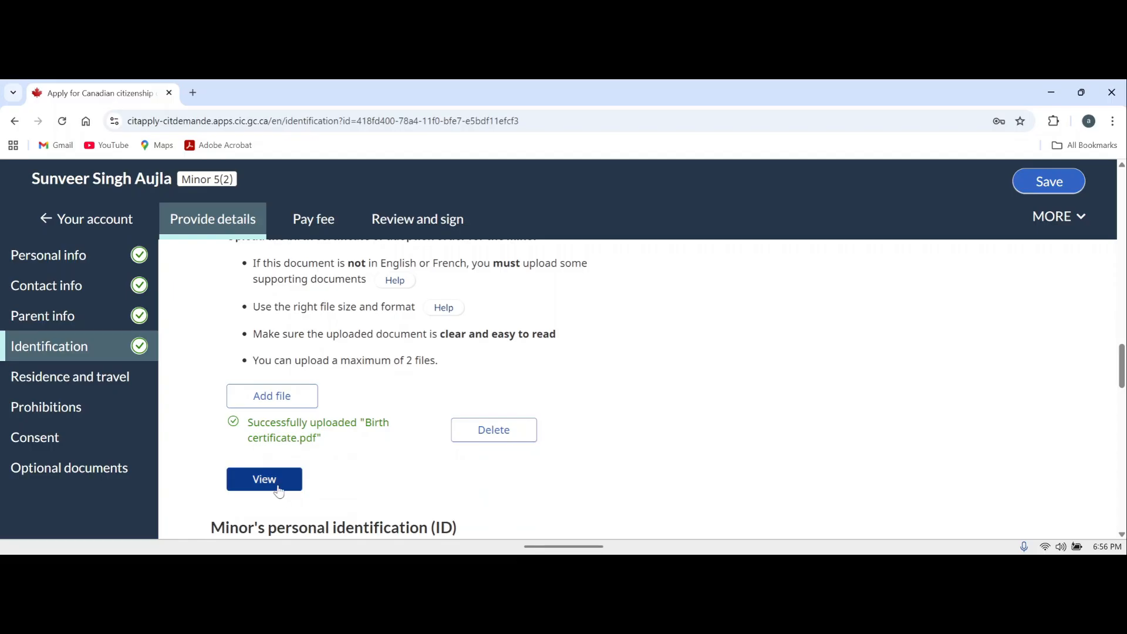
scroll(202, 357, down, 3)
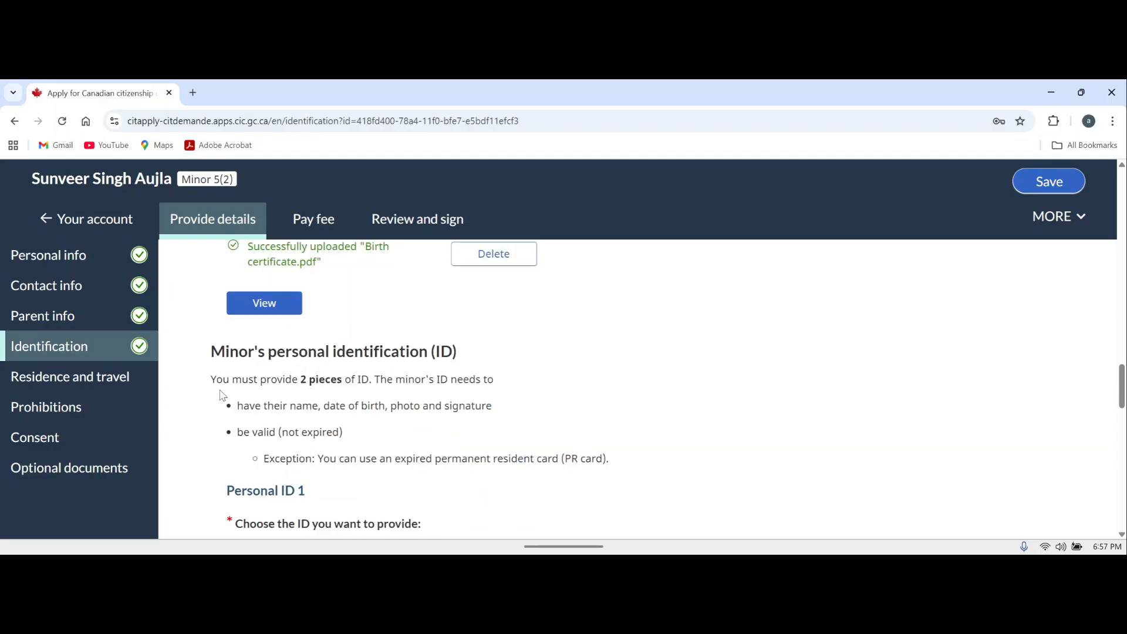
- Choose the valid or expired permanent resident card as the minor's Personal ID 1 and check its upload area
drag(300, 381, 370, 382)
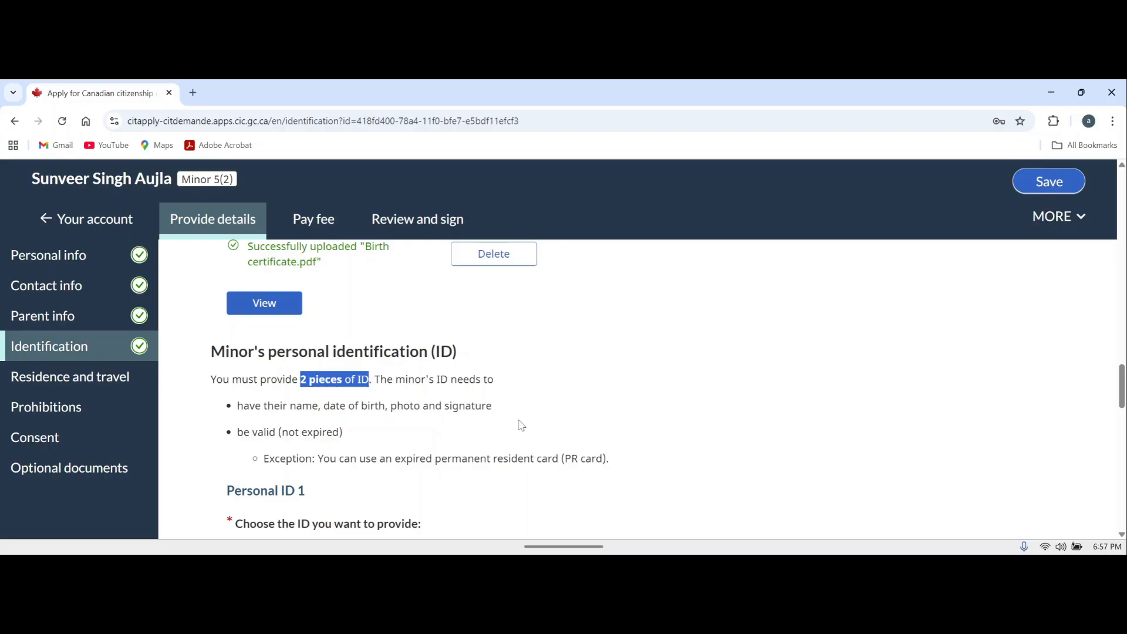
scroll(529, 423, down, 3)
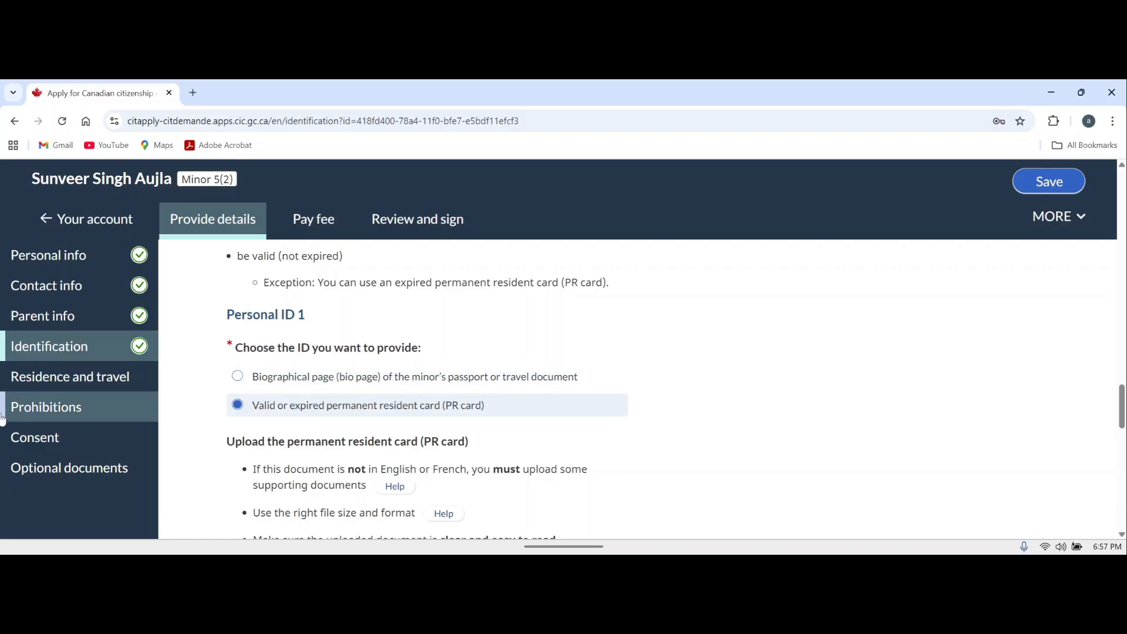
click(367, 413)
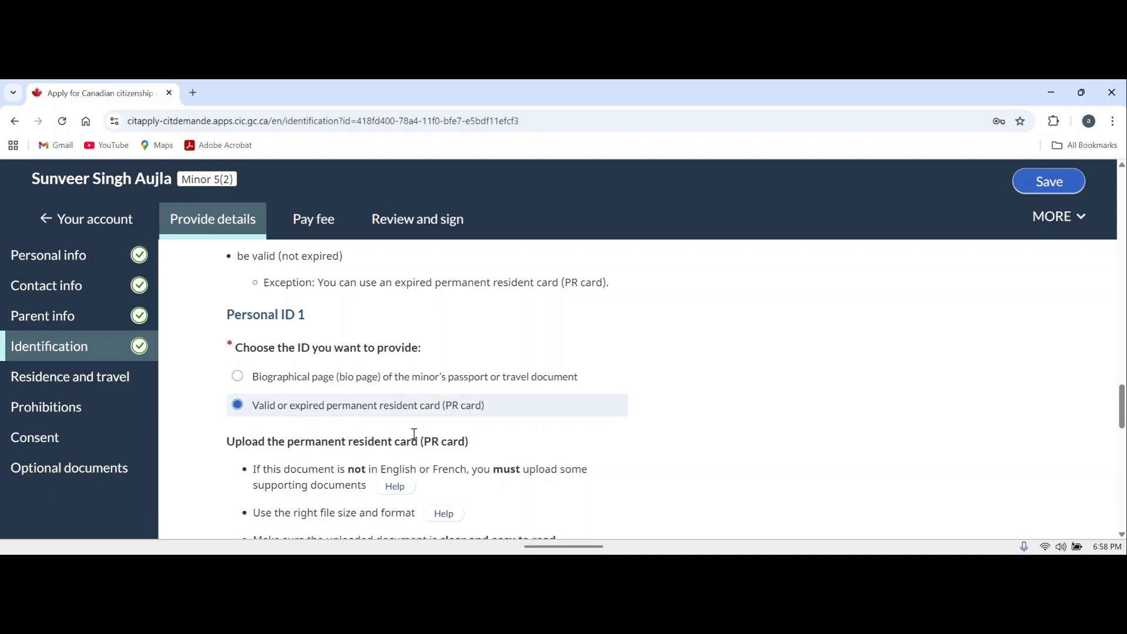
scroll(407, 433, down, 1)
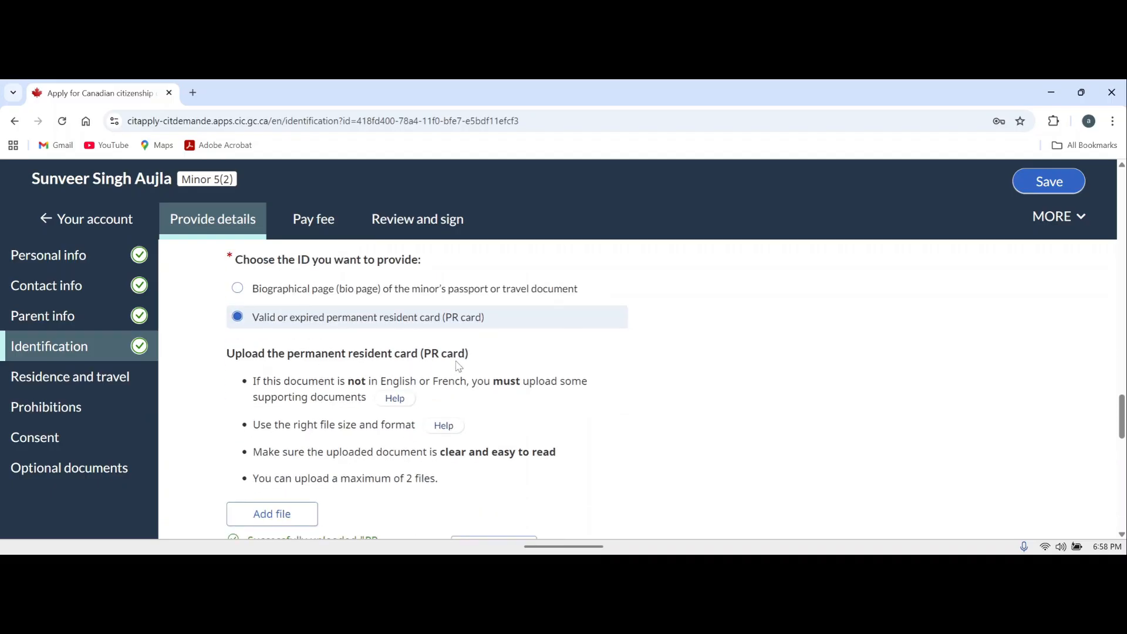
scroll(534, 371, down, 1)
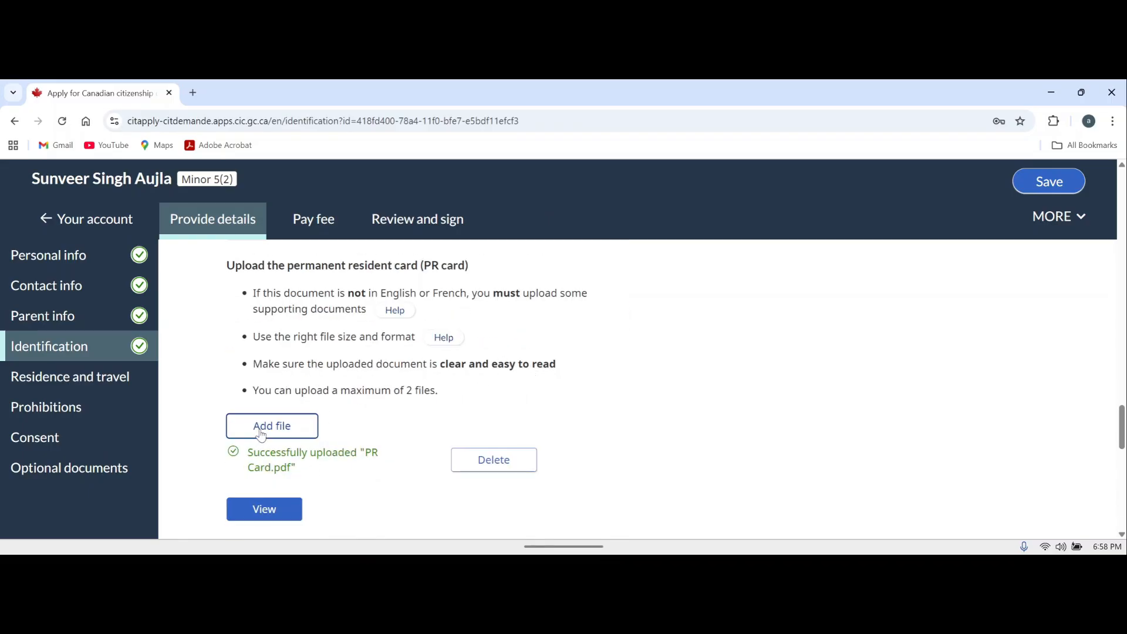
click(308, 428)
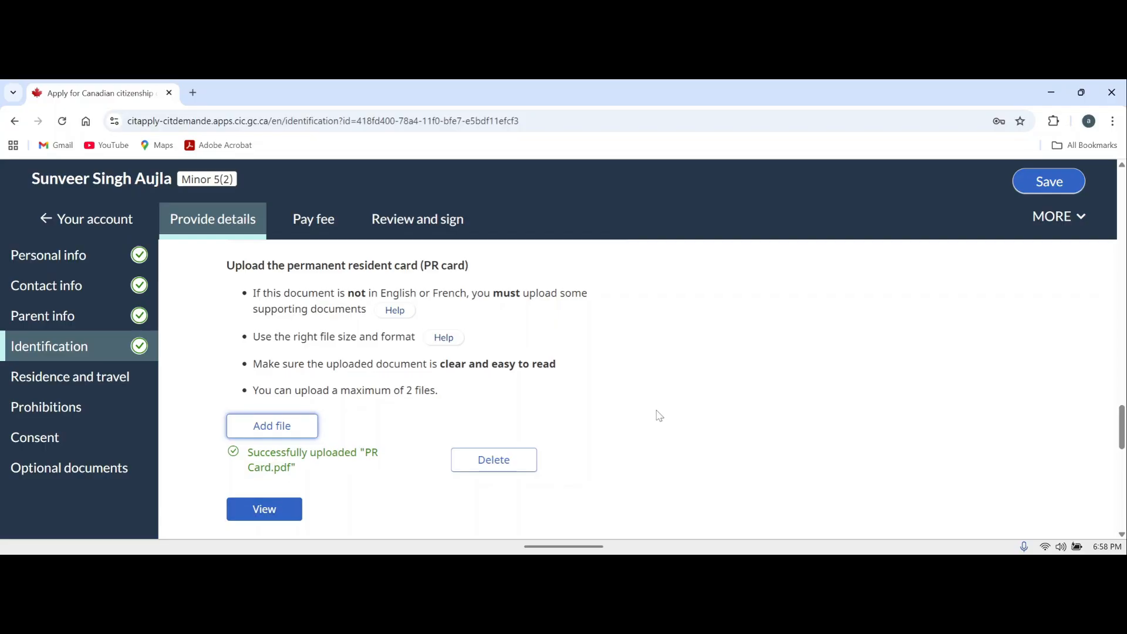
- Choose the health insurance card as Personal ID 2, check its upload, and continue to the residence and travel page
scroll(332, 329, down, 4)
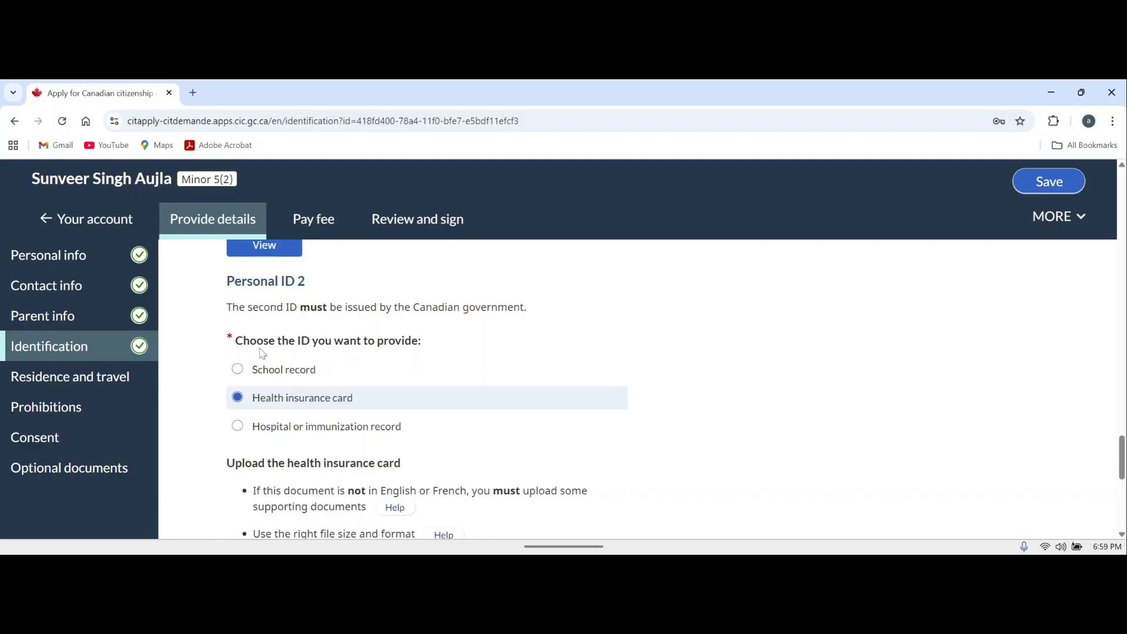
drag(232, 340, 422, 342)
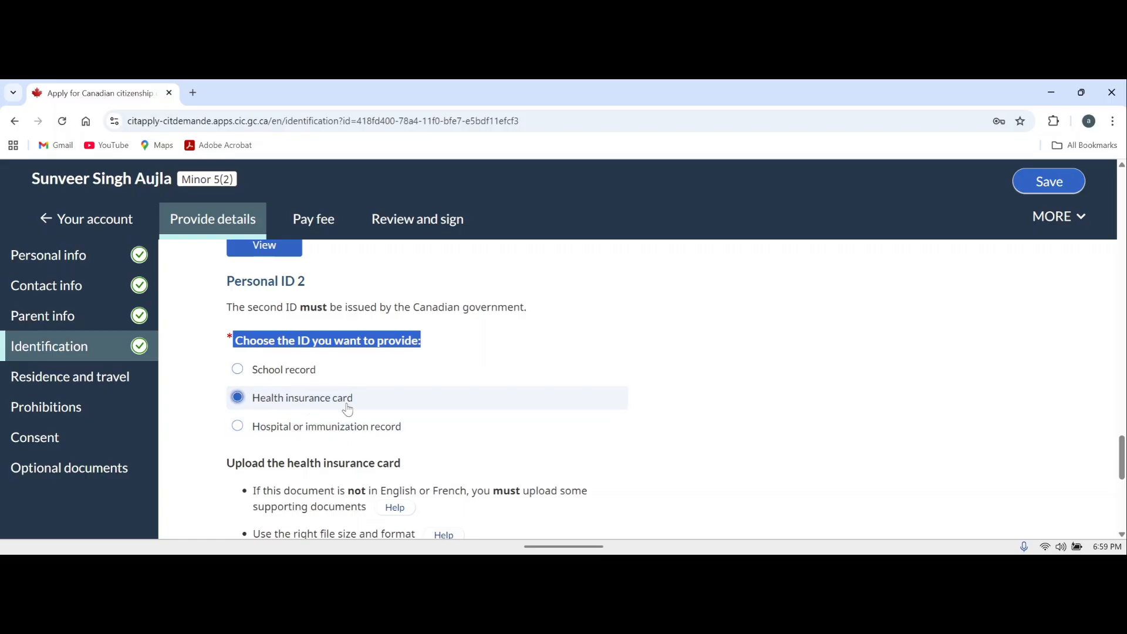
click(440, 397)
scroll(229, 293, down, 3)
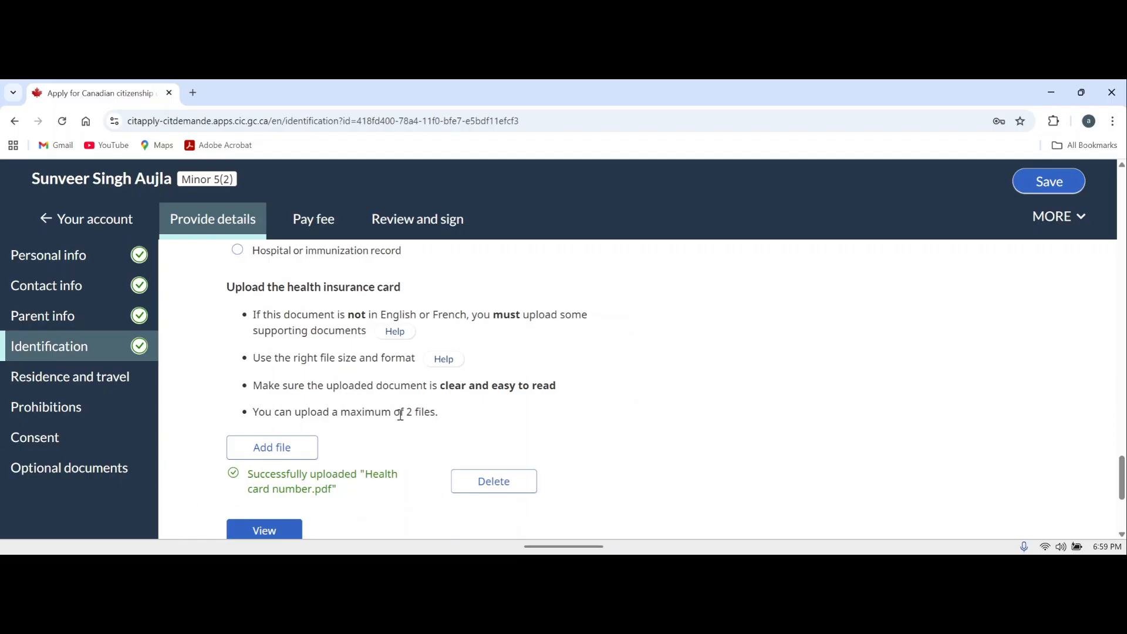
scroll(410, 395, down, 3)
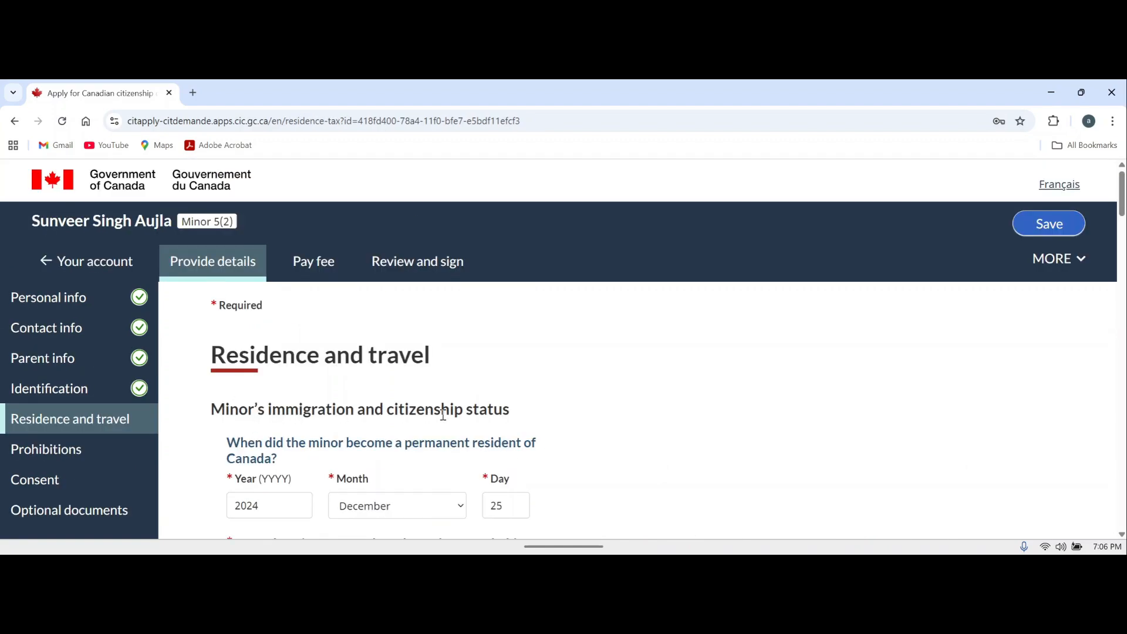
- Set the minor's immigration or citizenship status for India to Citizen and save the status
scroll(239, 362, down, 1)
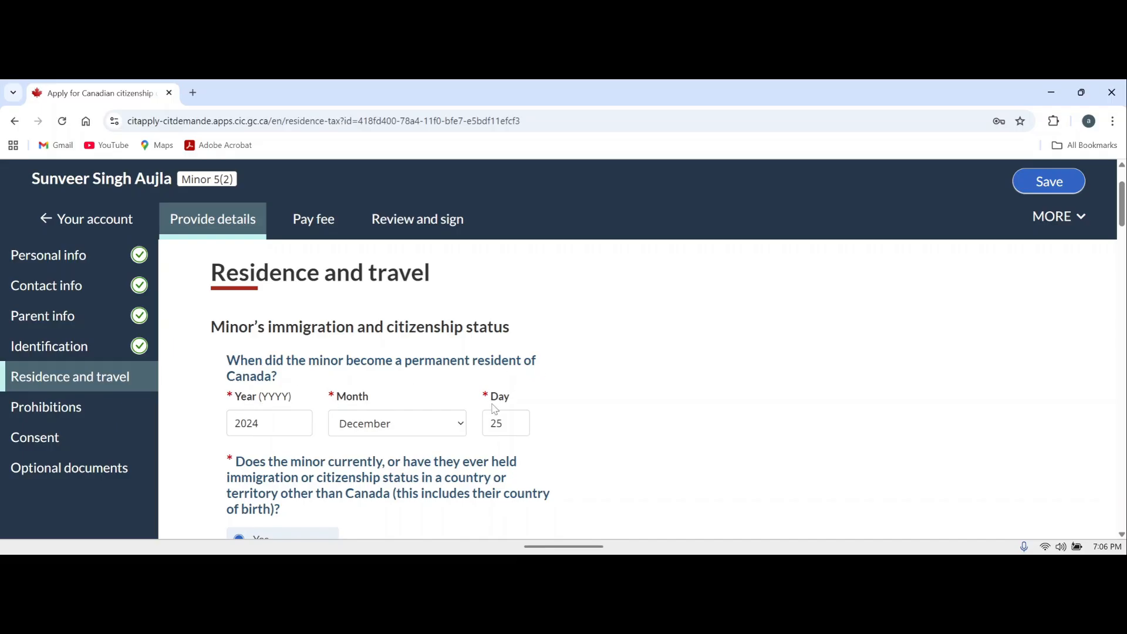
scroll(509, 408, down, 3)
drag(236, 291, 273, 292)
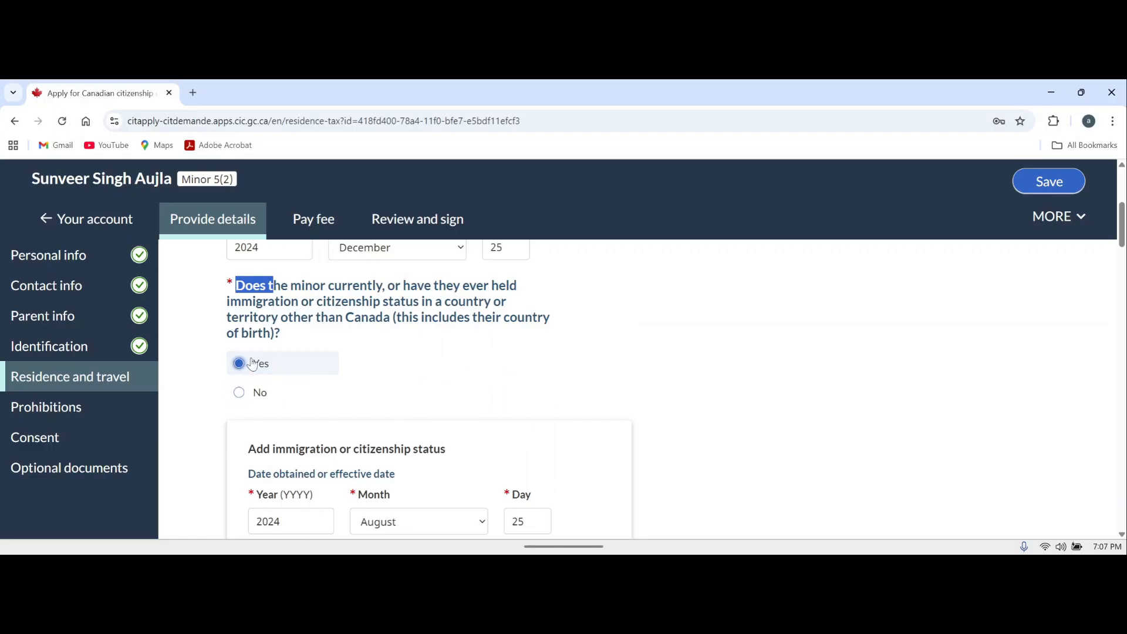
scroll(693, 417, down, 3)
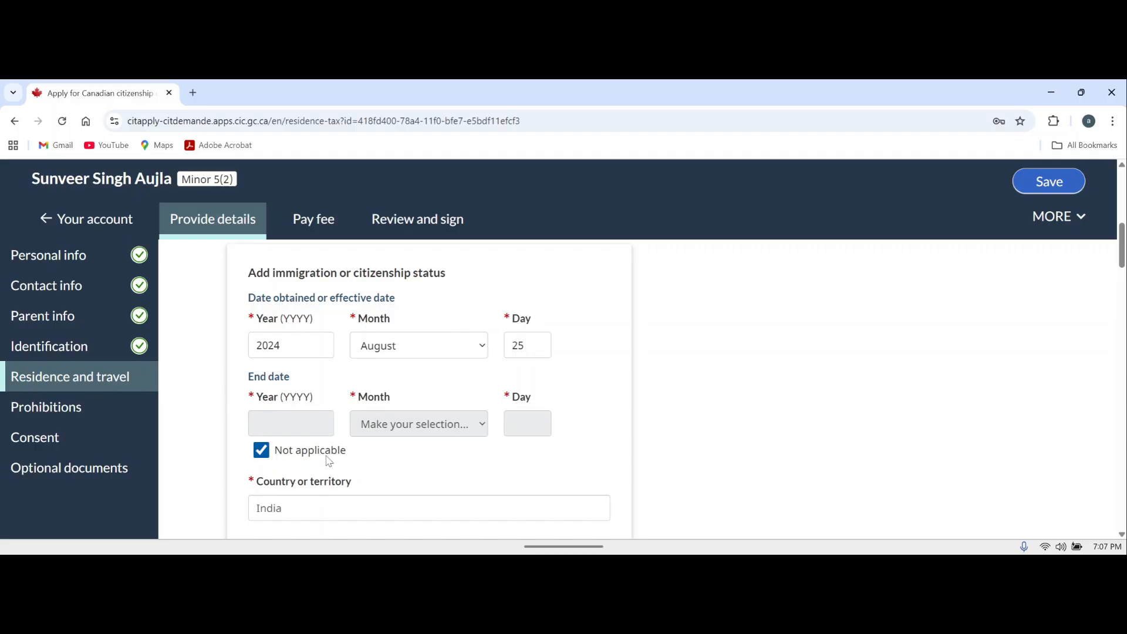
scroll(505, 456, down, 2)
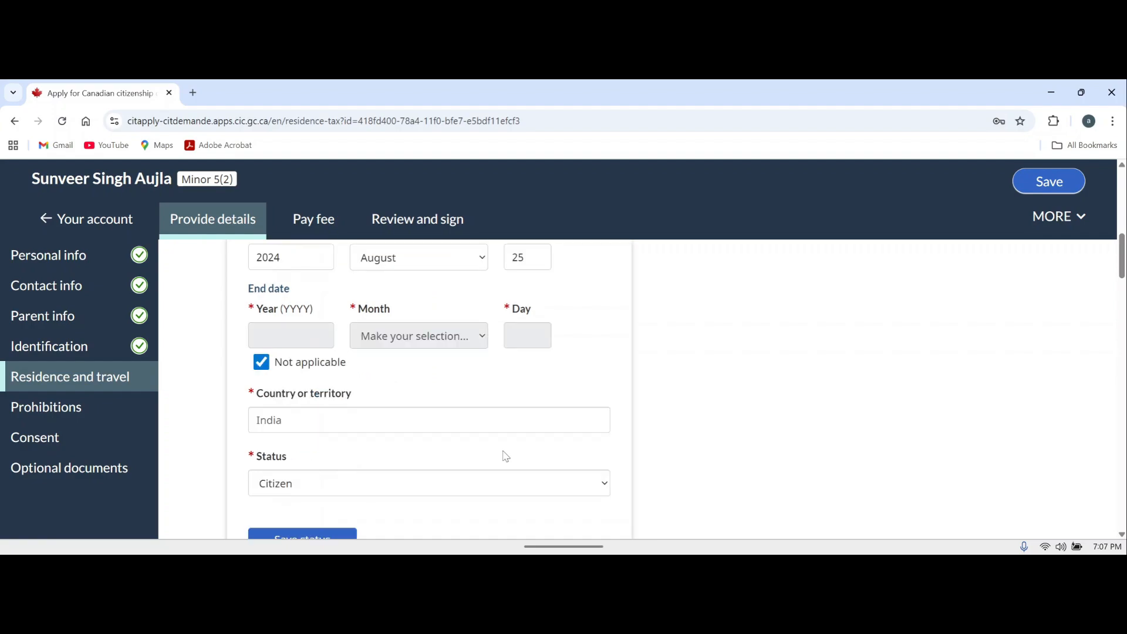
click(334, 420)
click(270, 459)
click(332, 485)
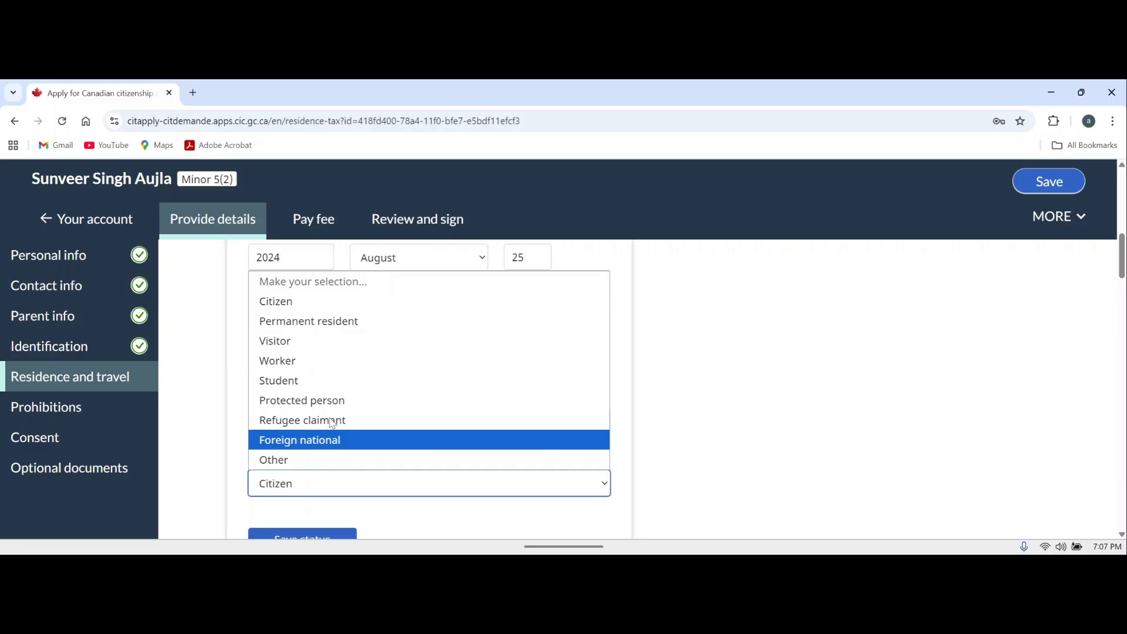
click(299, 301)
scroll(501, 446, down, 3)
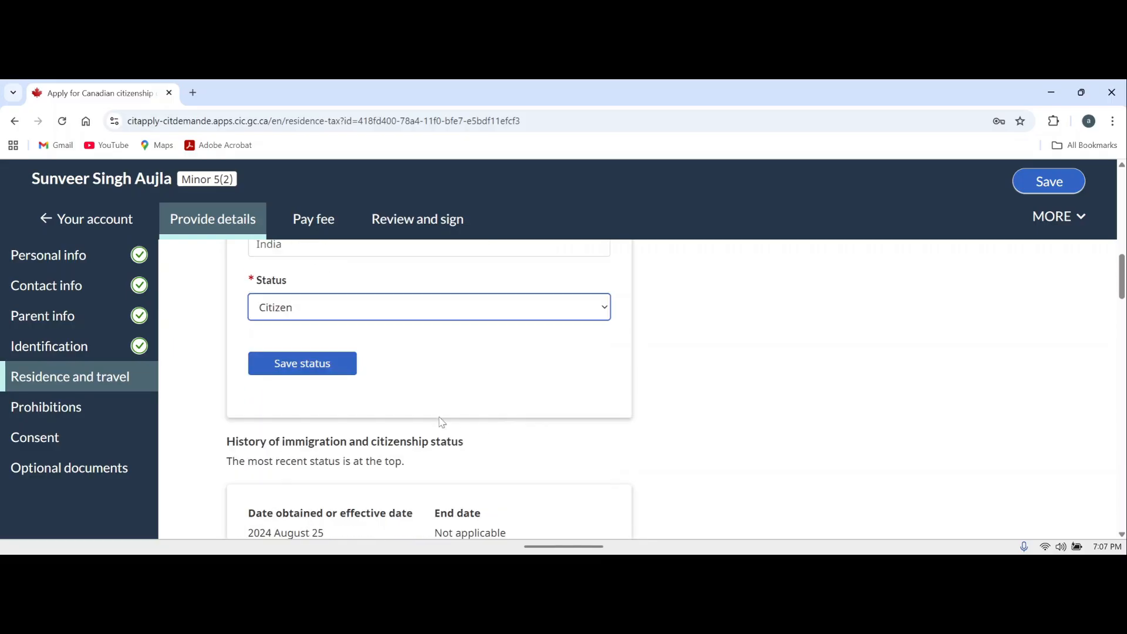
click(300, 364)
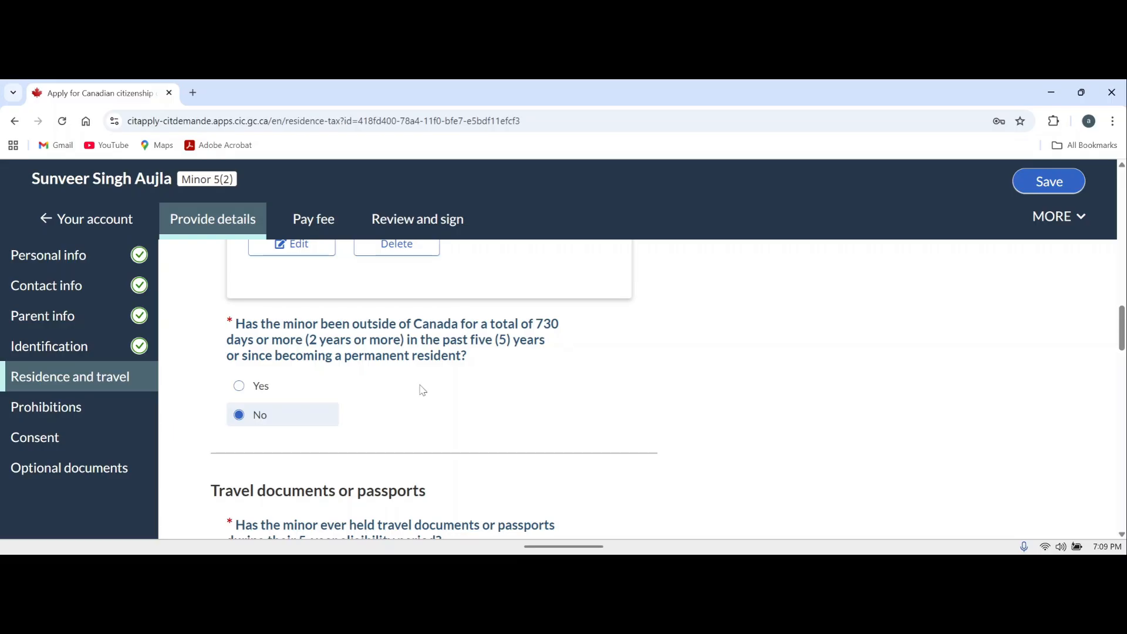
- Answer No to the minor having been outside Canada for 730 days or more, and check the travel document question
click(245, 426)
scroll(233, 311, down, 3)
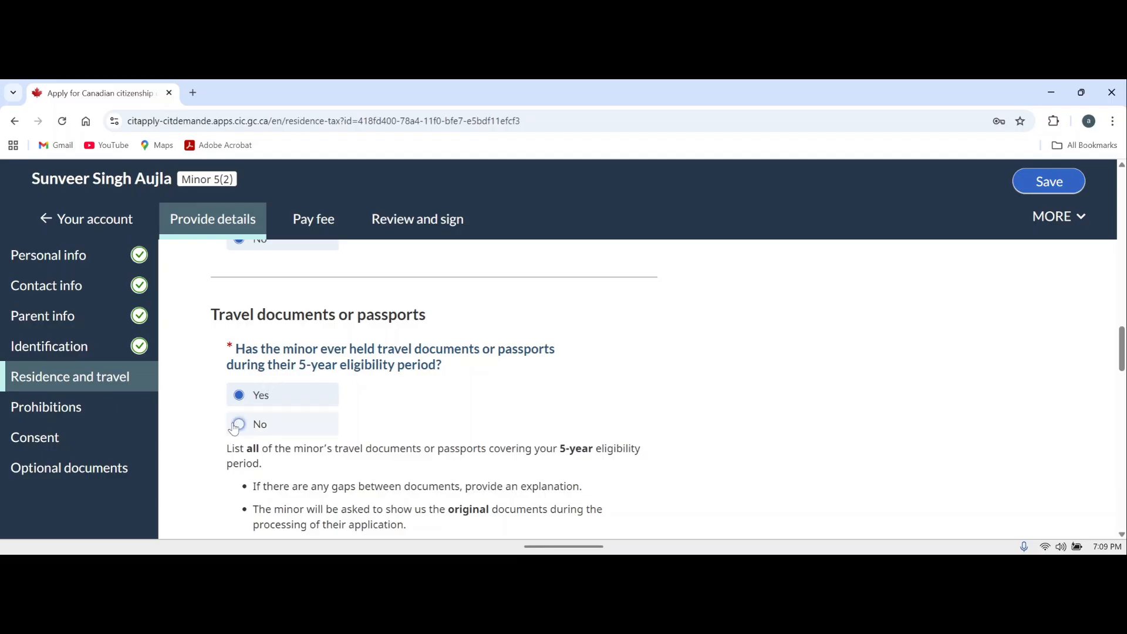
scroll(266, 407, down, 3)
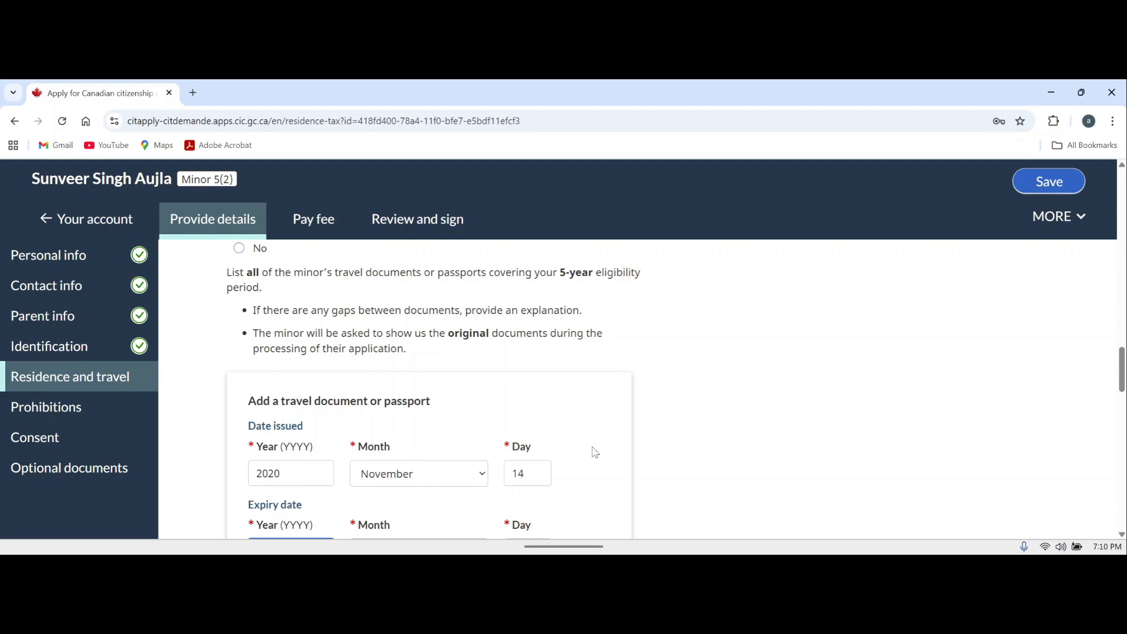
- Check the passport details with India as country and Ludhiana as place of issue, and answer Yes to having the bio page
scroll(594, 452, down, 3)
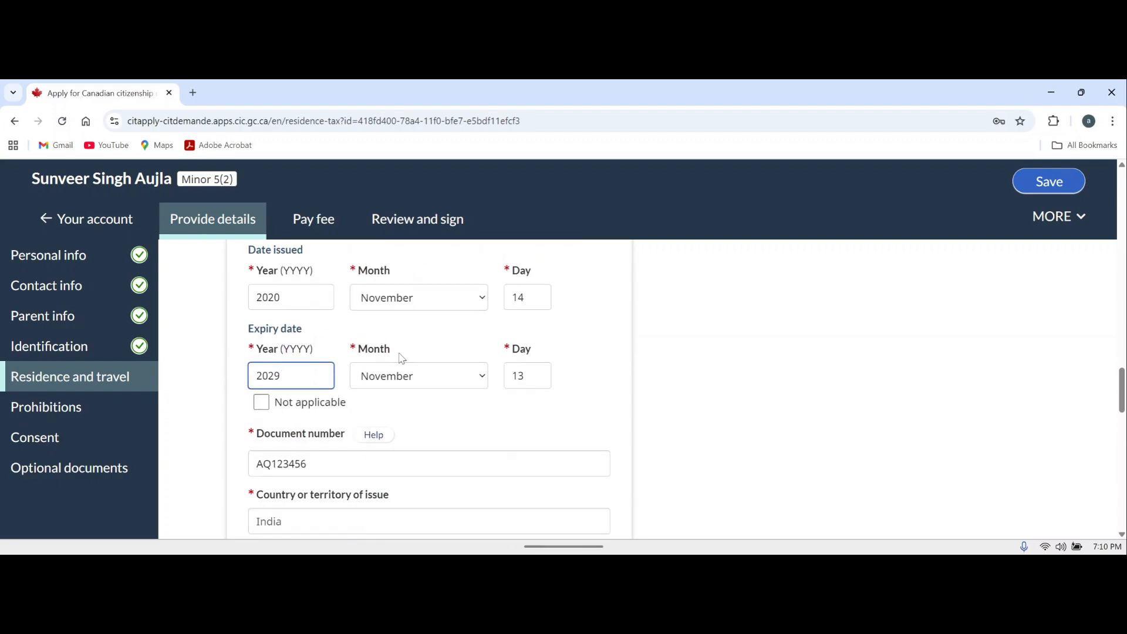
scroll(431, 446, down, 3)
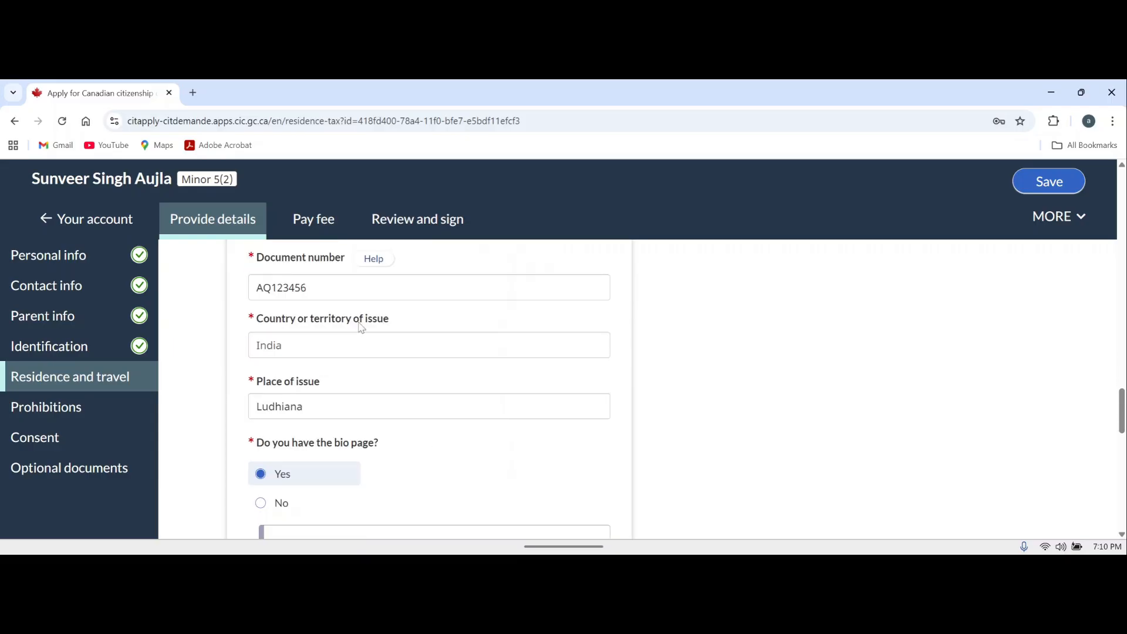
click(393, 343)
click(271, 405)
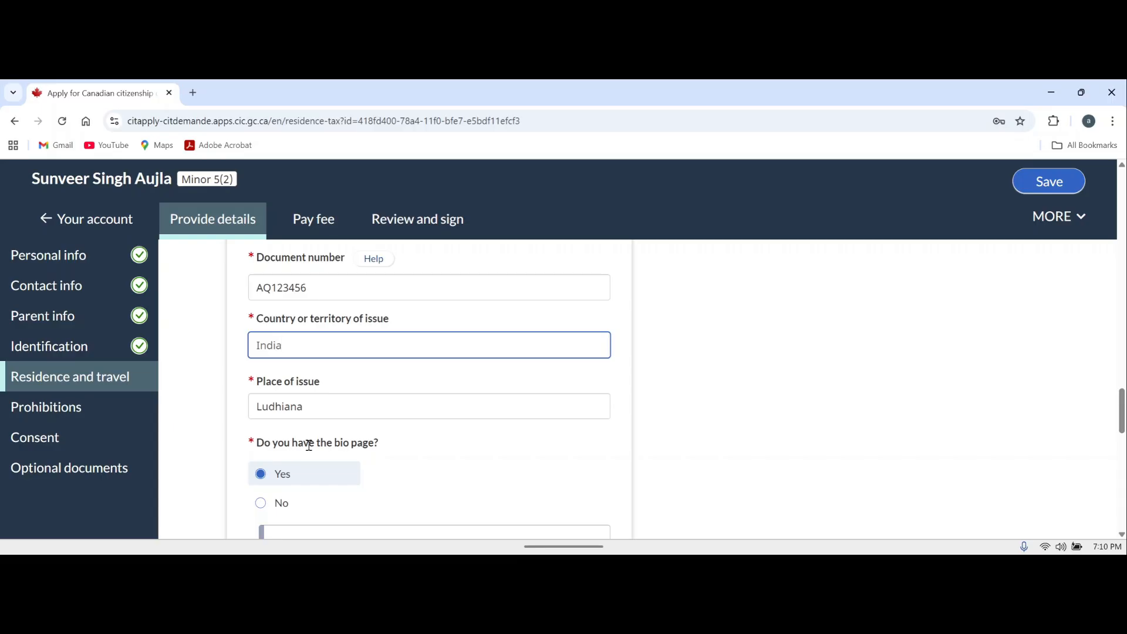
click(275, 478)
scroll(275, 479, down, 5)
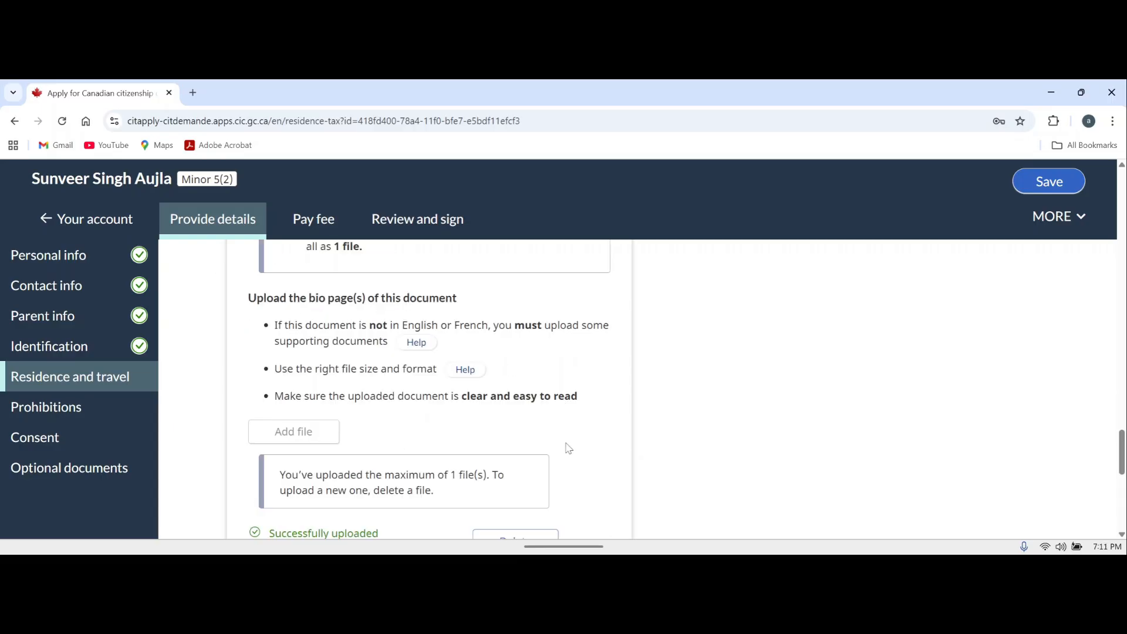
- Save the travel document with the uploaded Passport1.pdf and continue to the prohibitions page
scroll(568, 448, down, 2)
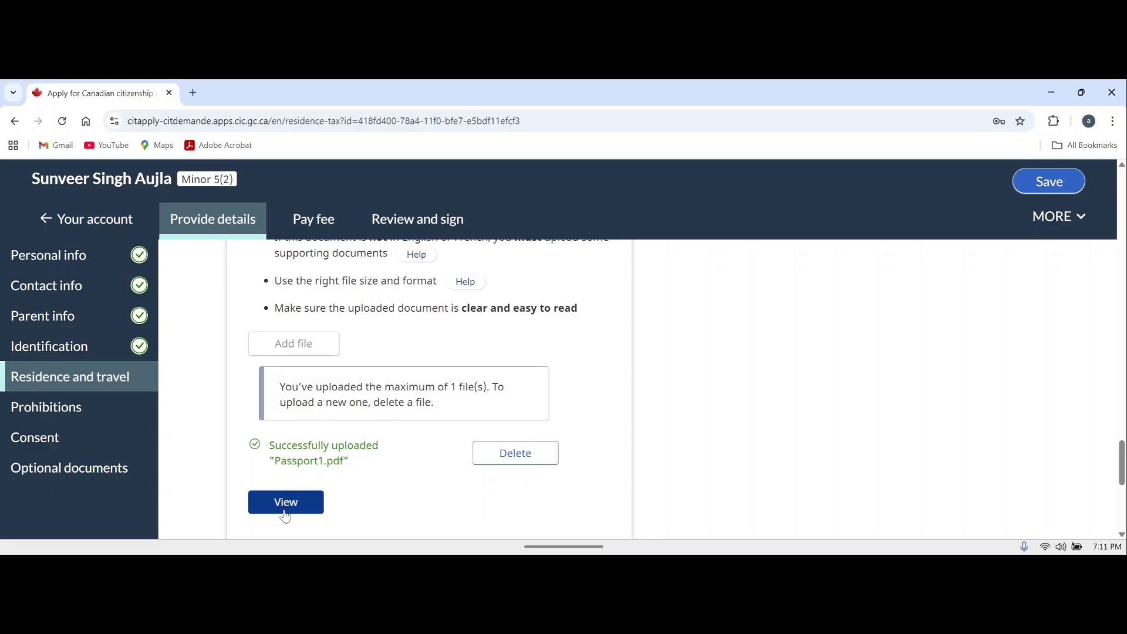
scroll(286, 516, down, 2)
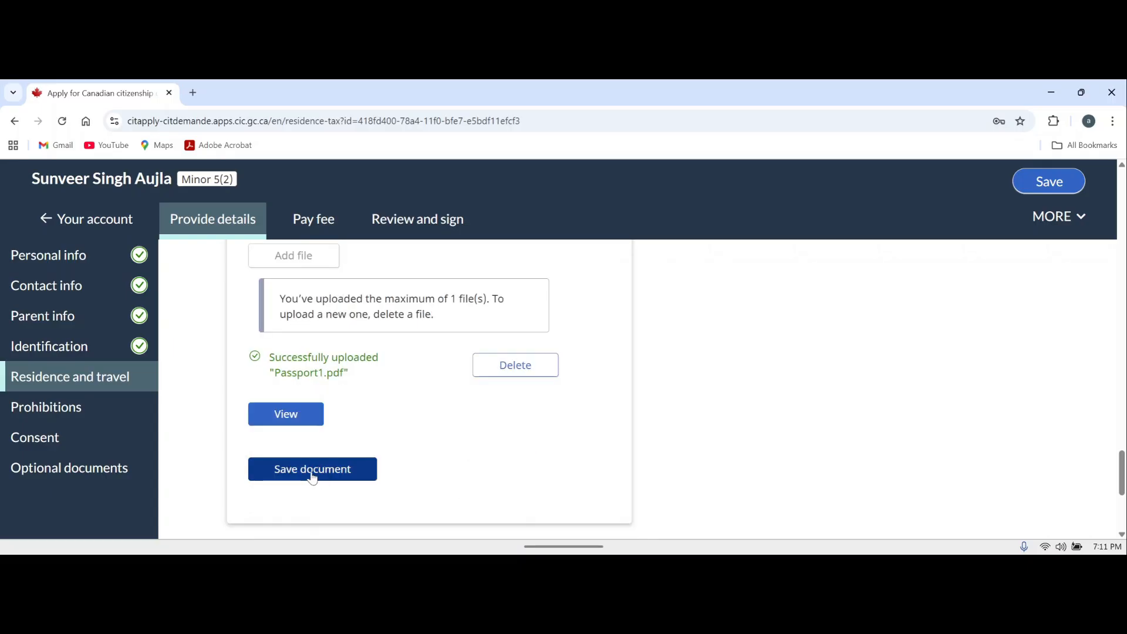
click(312, 472)
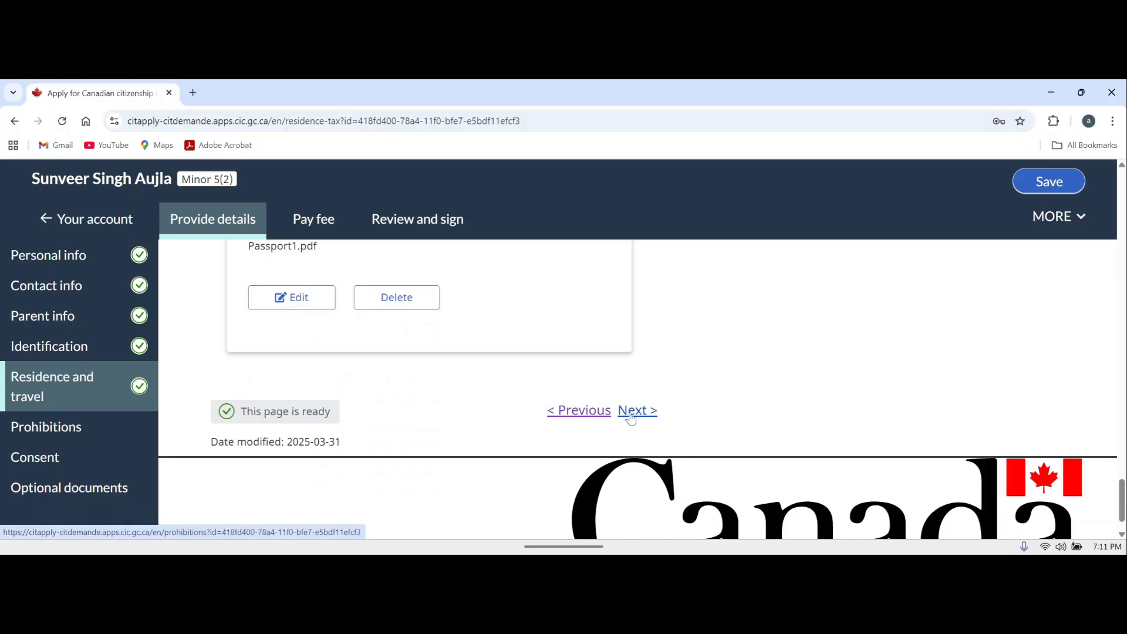
click(631, 418)
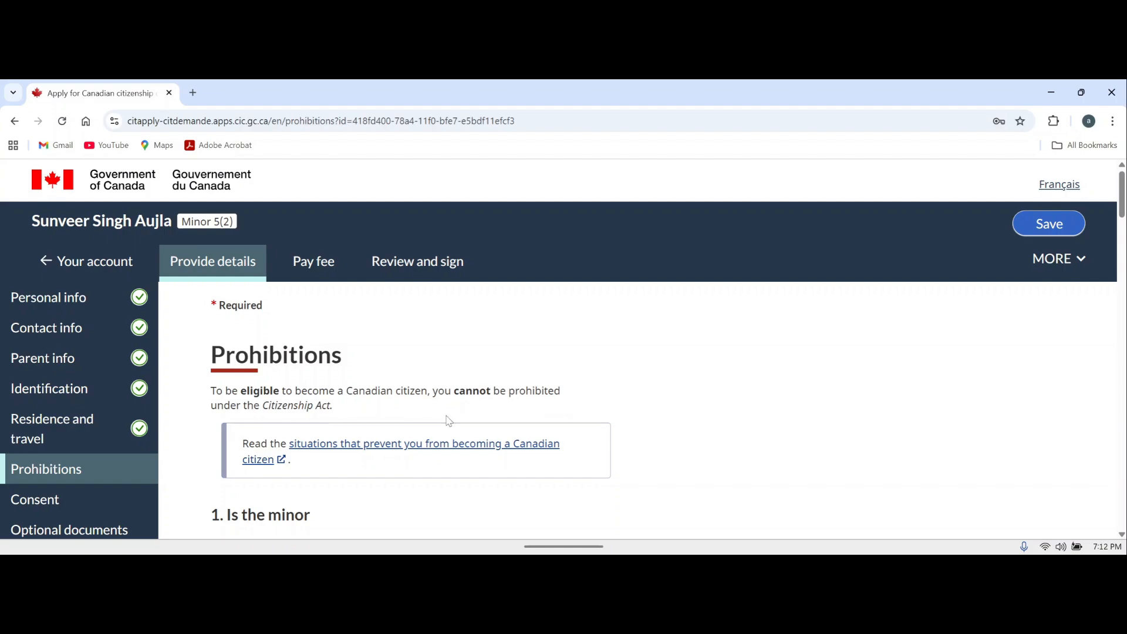
- Check that every prohibition question is answered No, confirm having read and understood the prohibitions, and continue to the consent page
scroll(318, 424, down, 3)
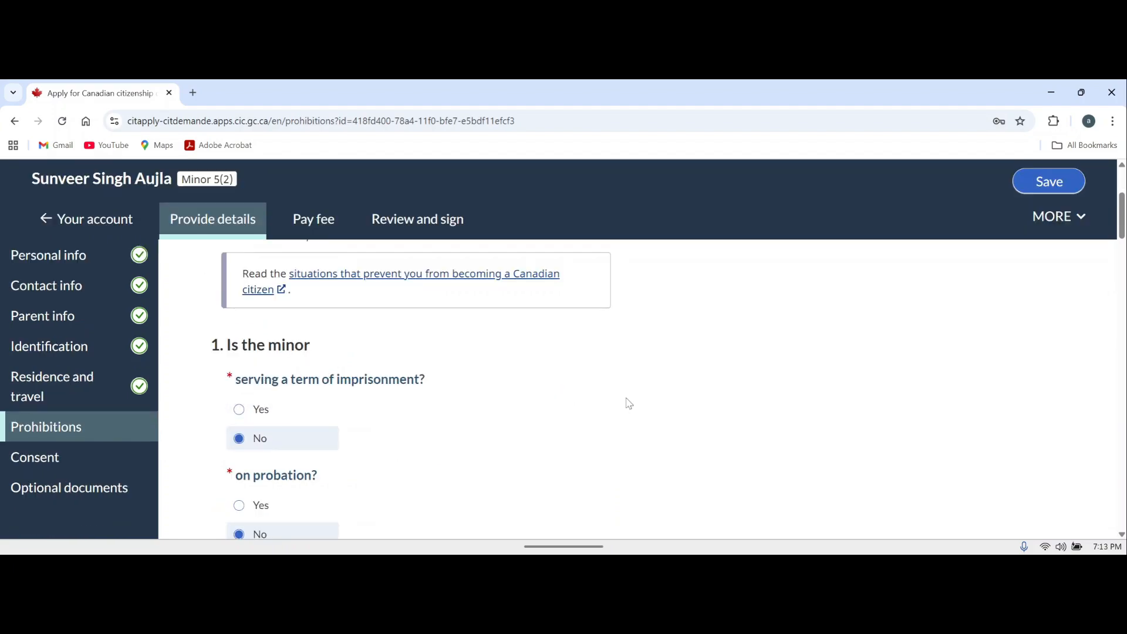
scroll(846, 402, down, 3)
scroll(845, 405, down, 1)
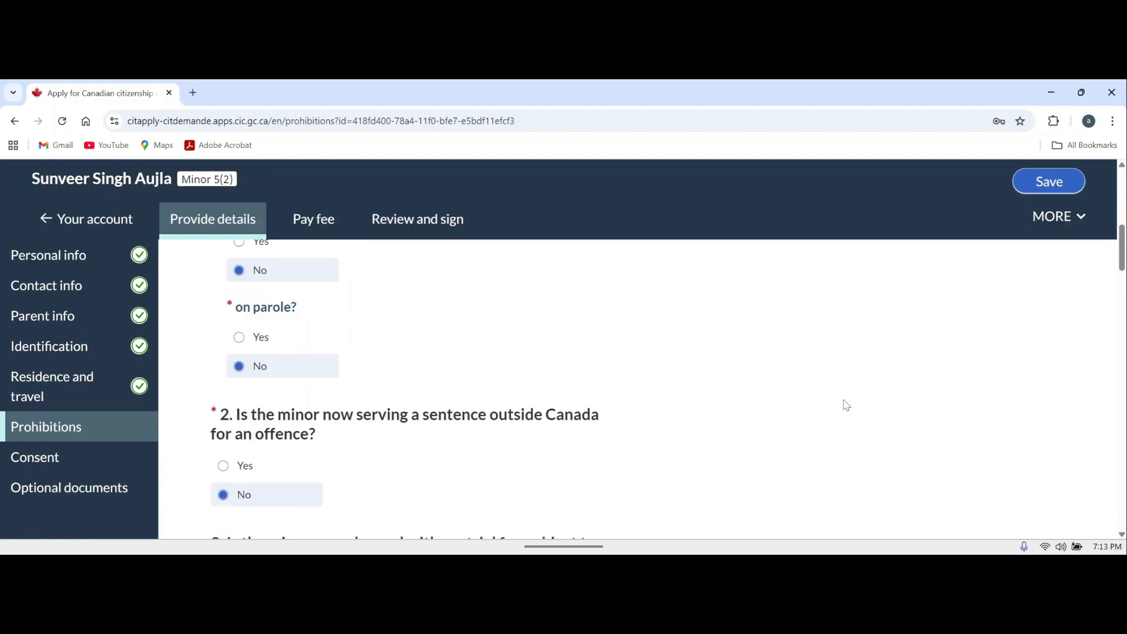
scroll(845, 405, down, 2)
scroll(845, 405, down, 2)
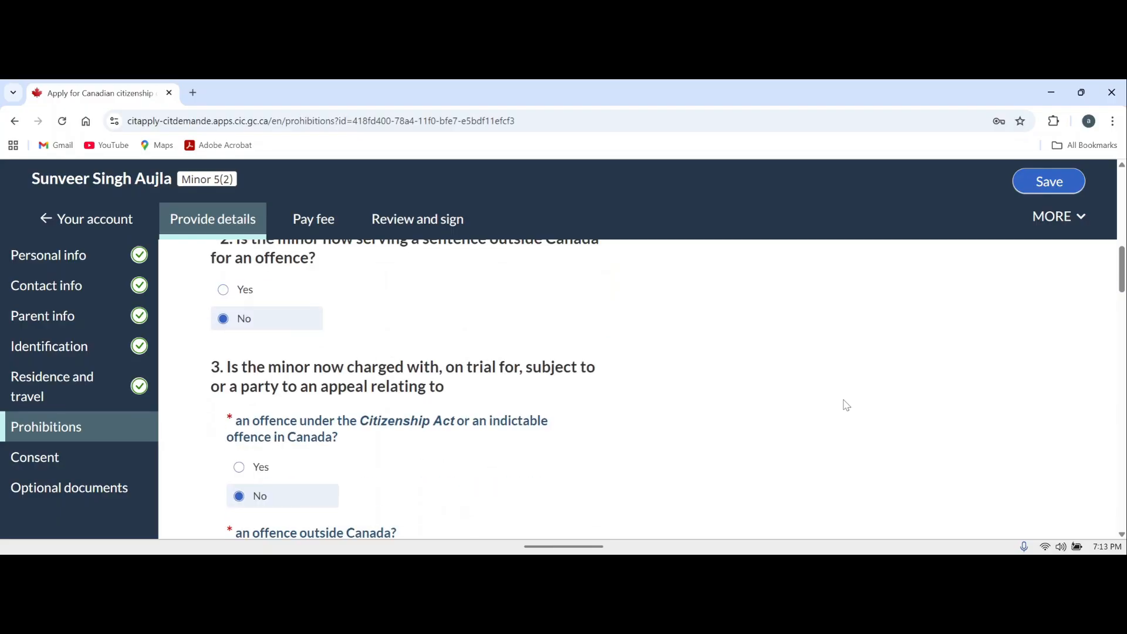
scroll(846, 405, down, 2)
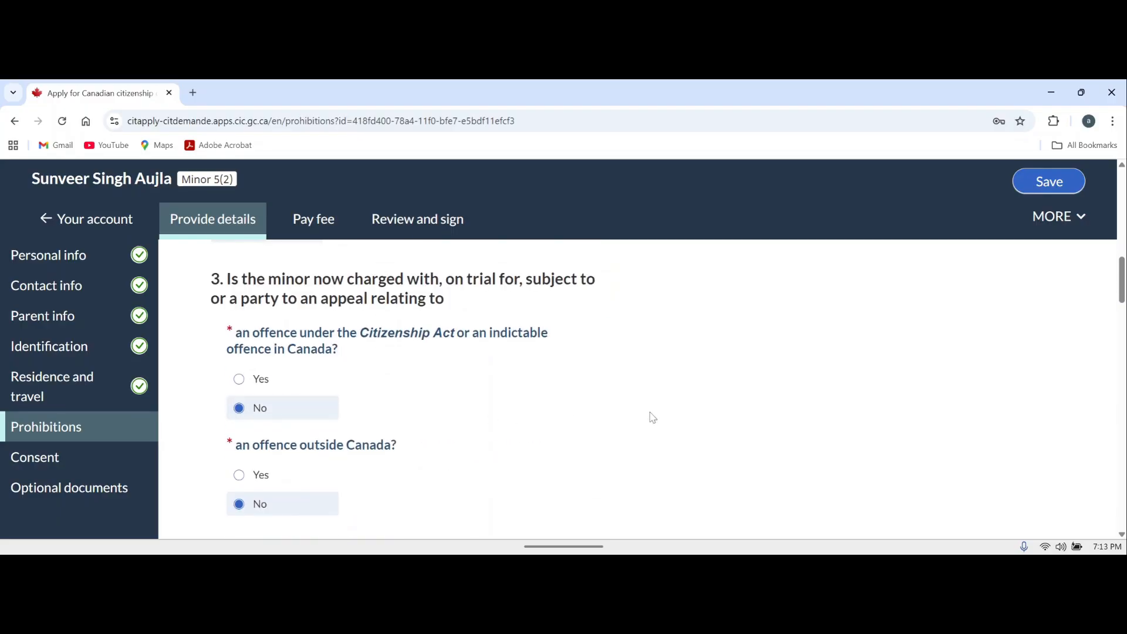
scroll(652, 417, down, 2)
scroll(652, 417, down, 10)
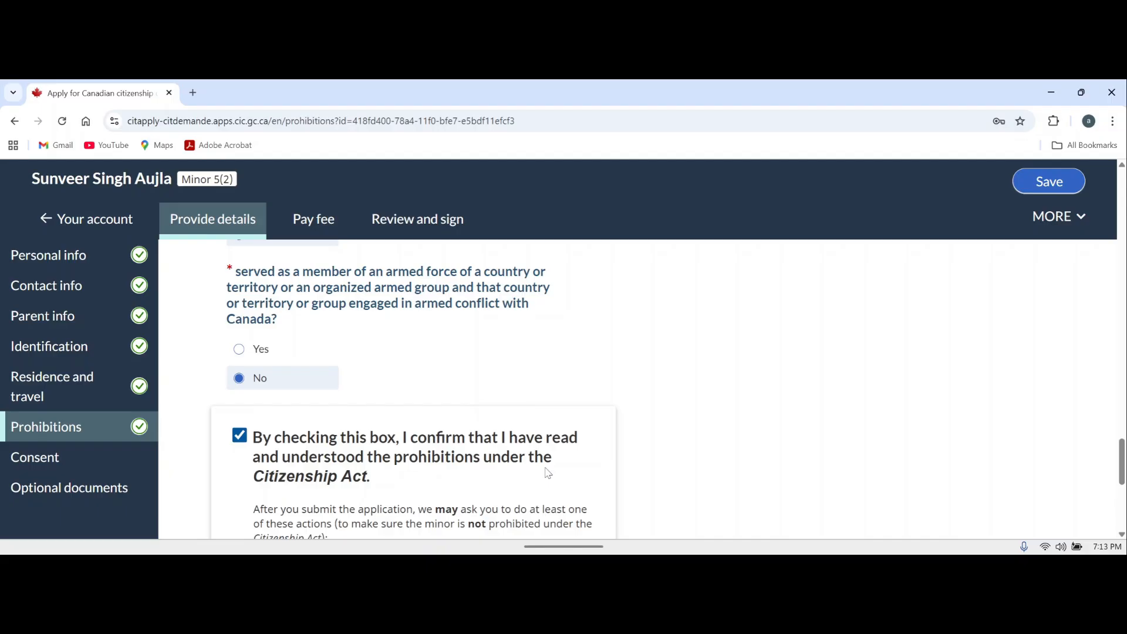
scroll(548, 473, down, 5)
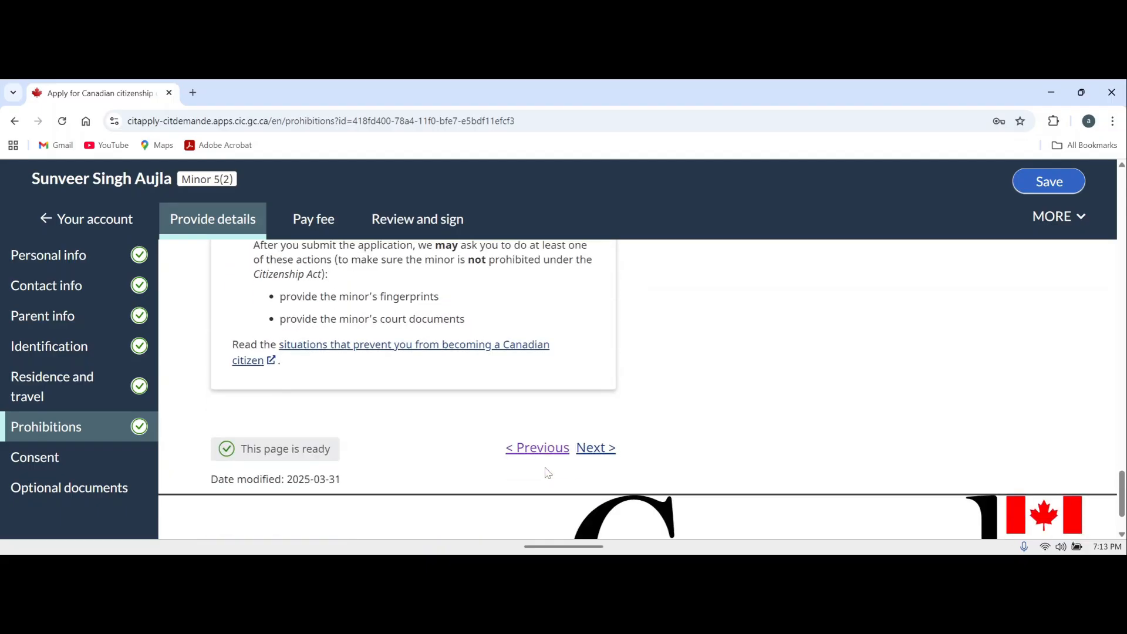
click(596, 448)
- Authorize IRCC to forward the minor's information to their Member of Parliament and answer Yes to attending a citizenship ceremony
drag(227, 355, 696, 366)
scroll(692, 399, down, 1)
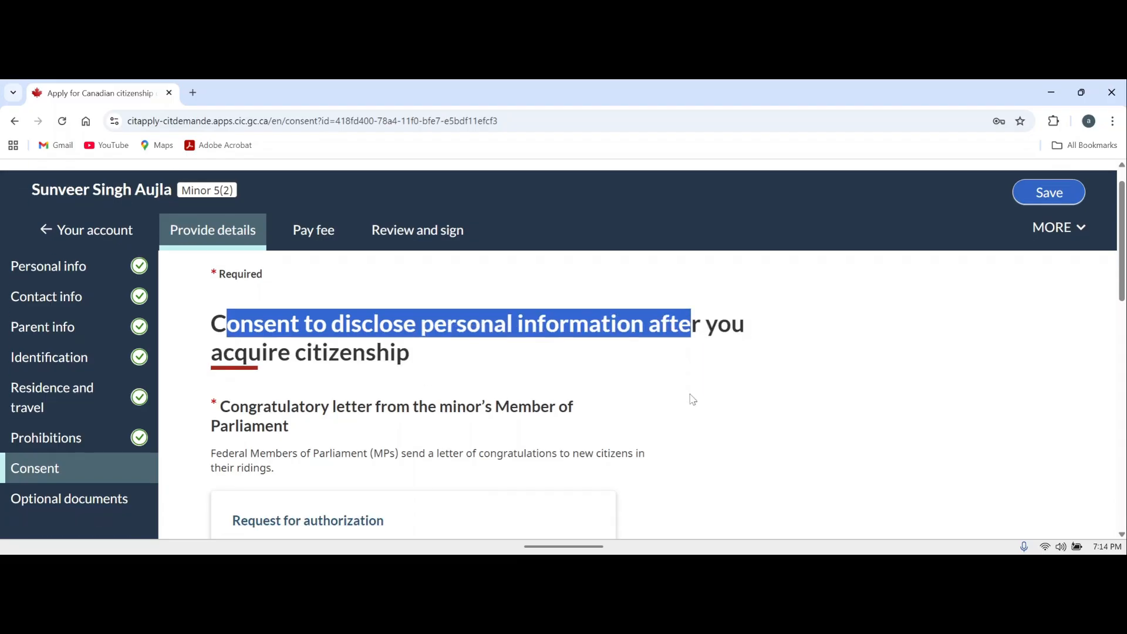
click(692, 400)
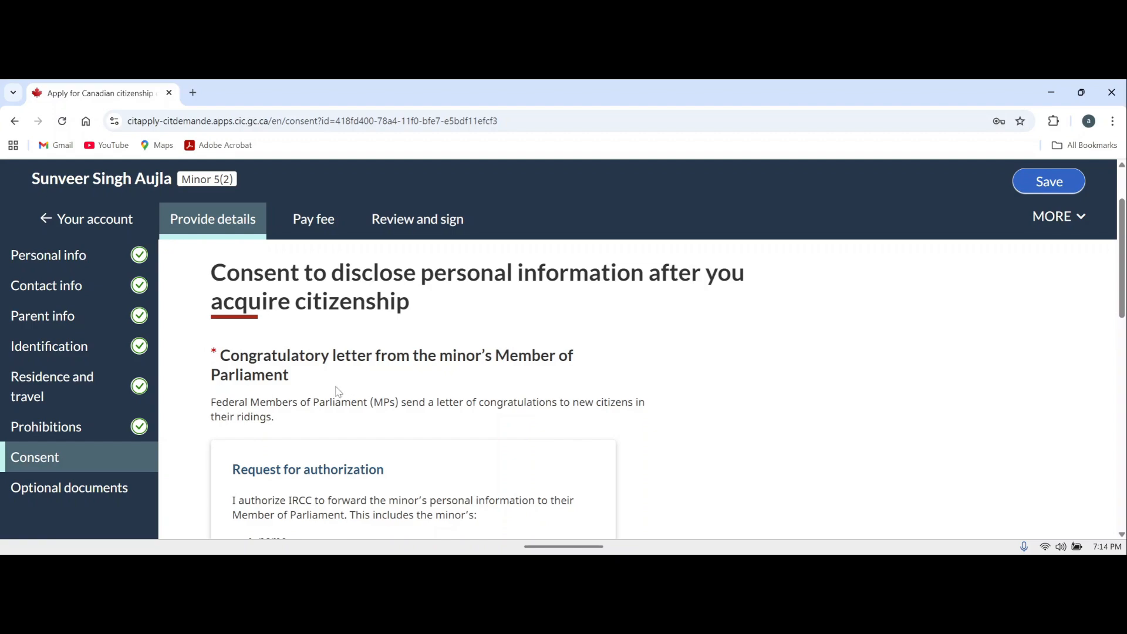
scroll(494, 420, down, 2)
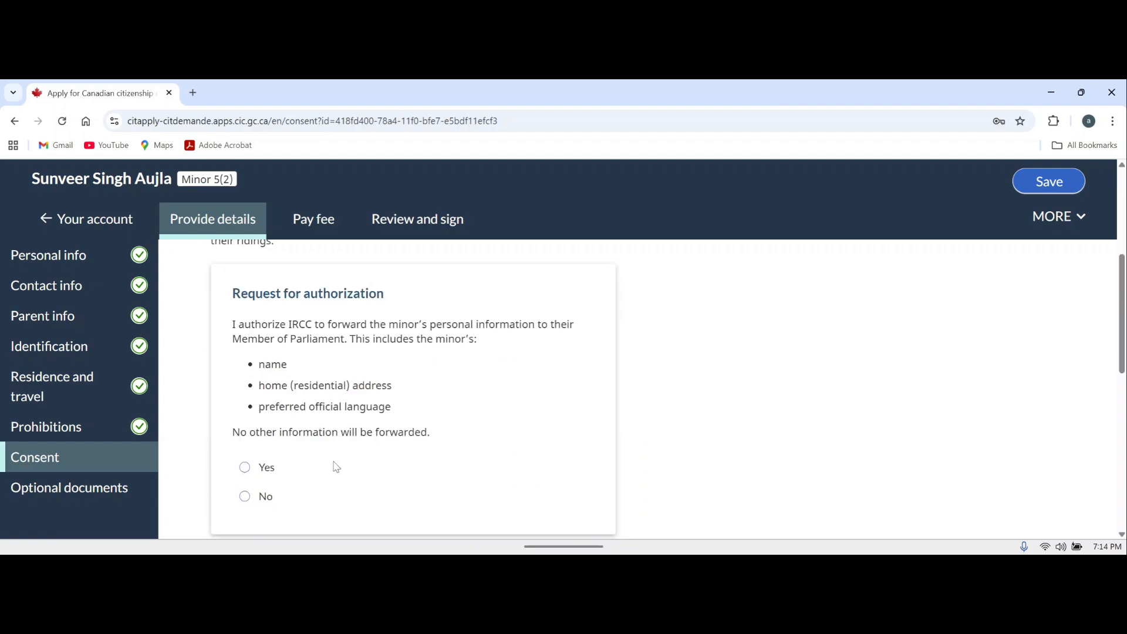
click(244, 467)
scroll(249, 476, down, 2)
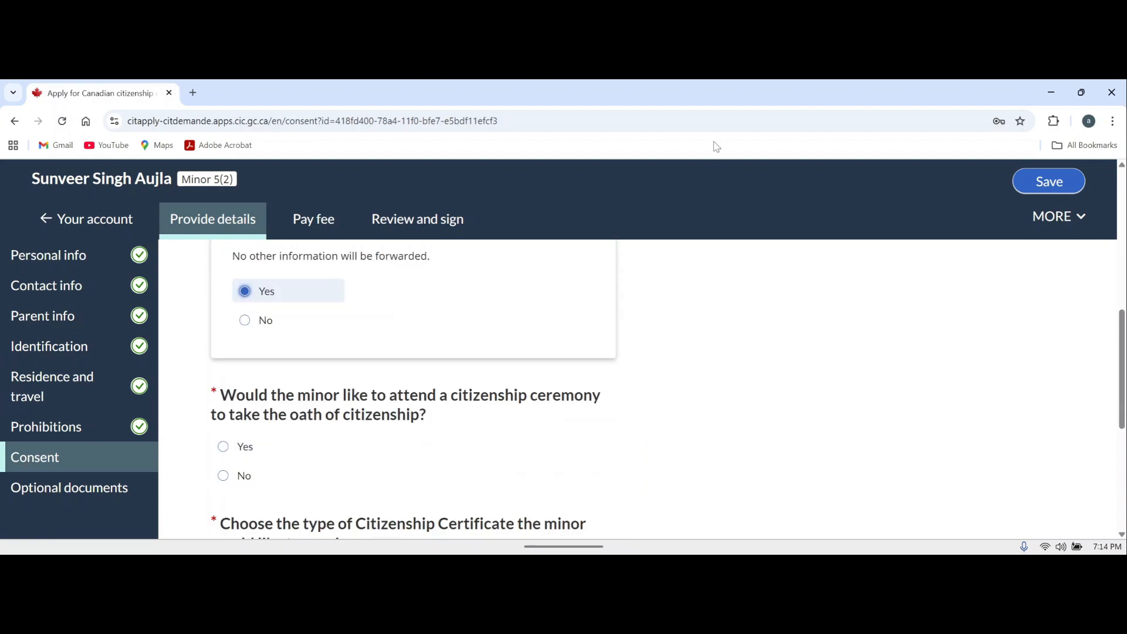
click(221, 447)
- Read the oath ceremony note, choose a Paper citizenship certificate for the minor, and continue to the optional documents page
scroll(265, 348, down, 3)
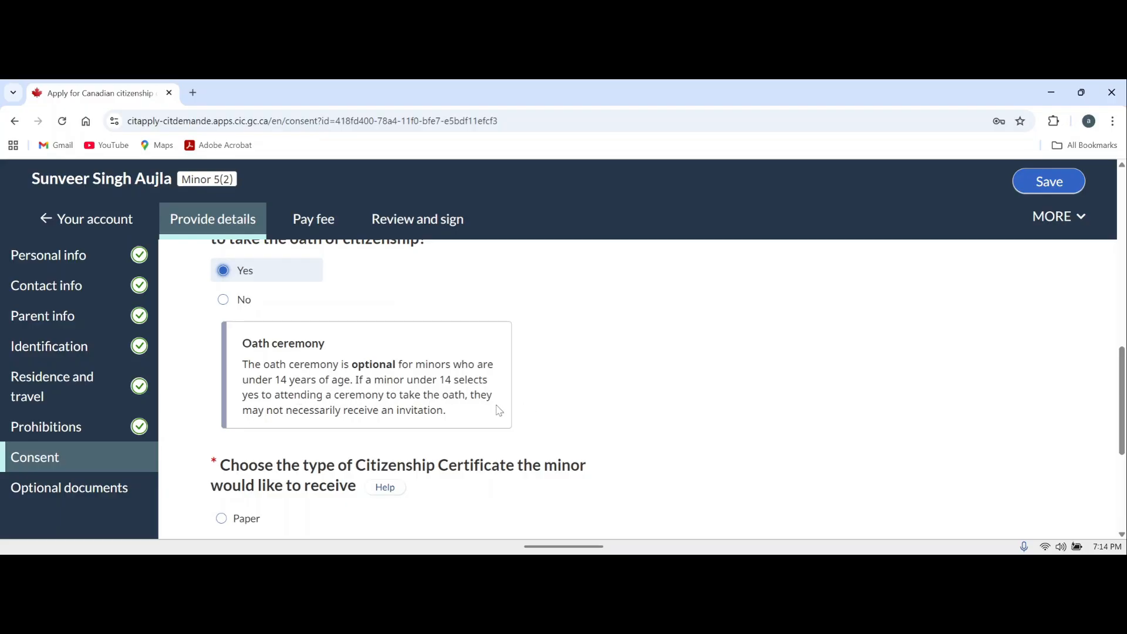
scroll(329, 349, up, 1)
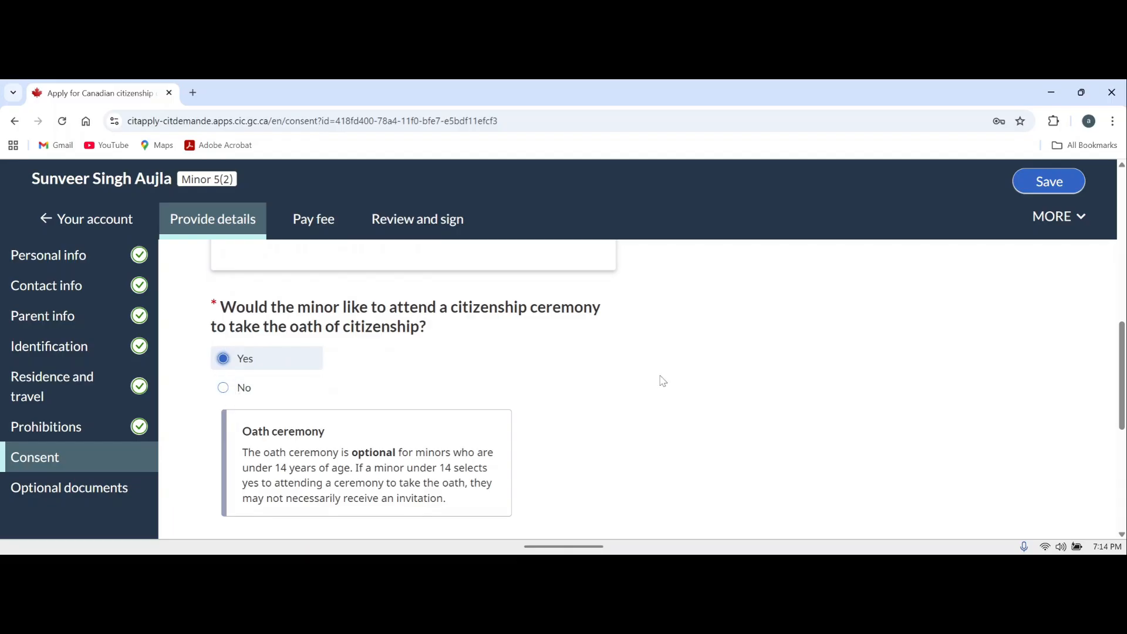
scroll(663, 379, down, 1)
scroll(672, 381, down, 1)
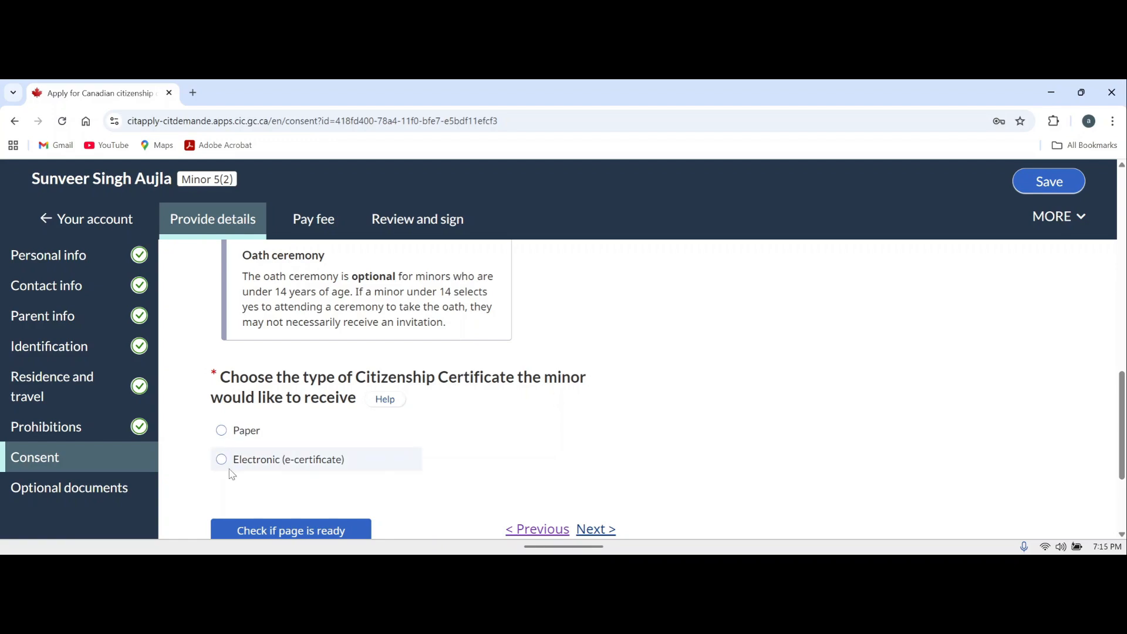
click(221, 432)
scroll(538, 397, down, 1)
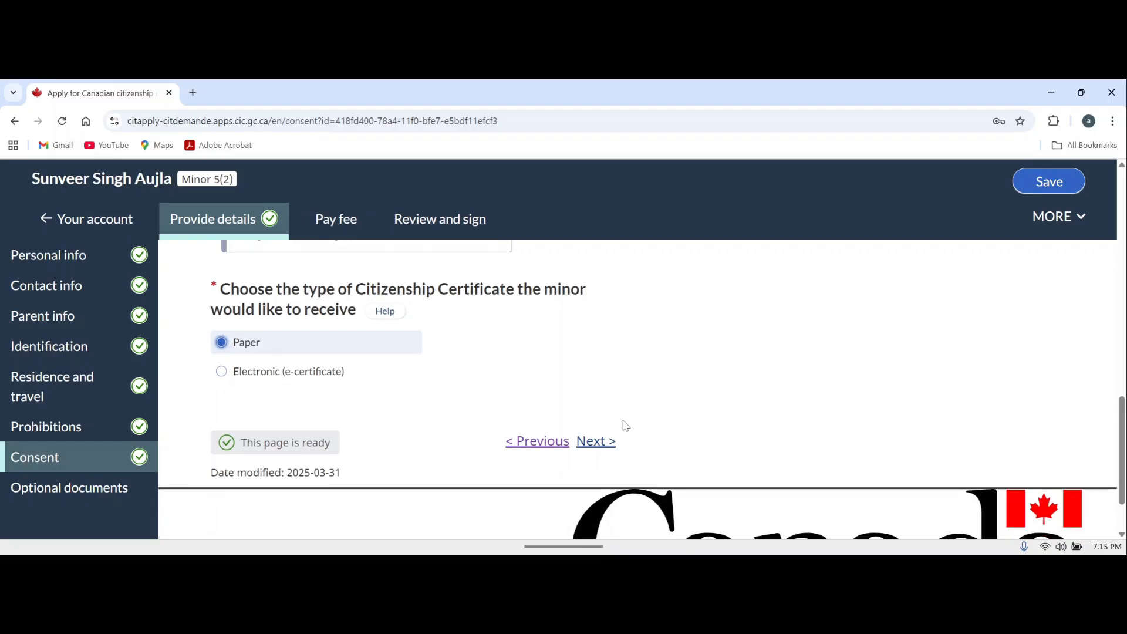
click(596, 441)
- Examine the upload requirements for other supporting documents on the optional documents page
scroll(474, 392, down, 1)
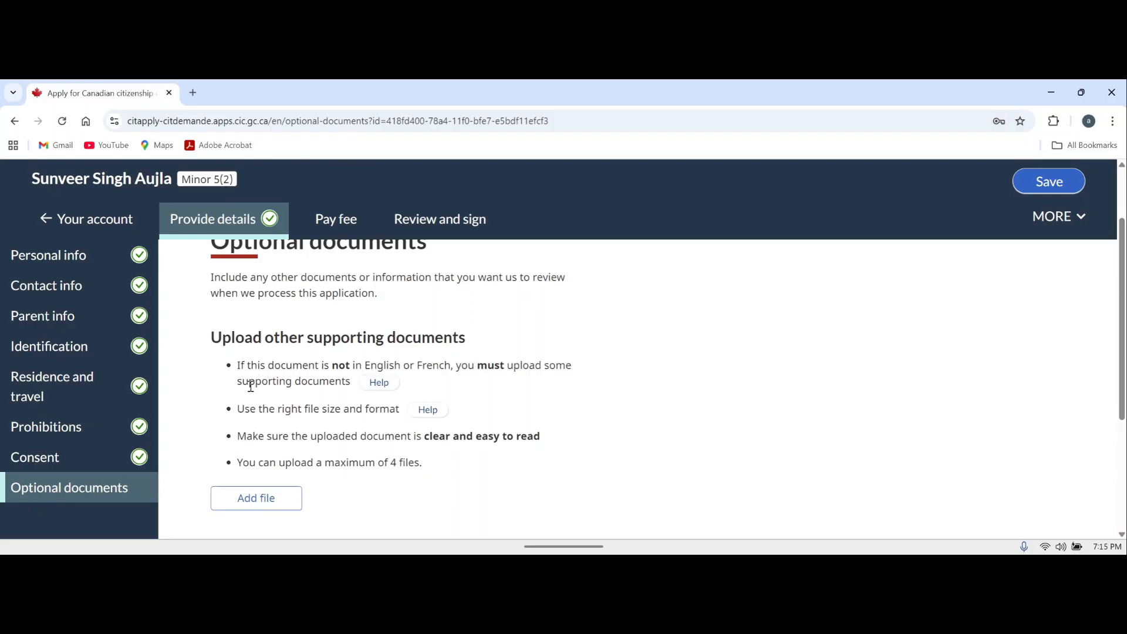
scroll(744, 443, down, 3)
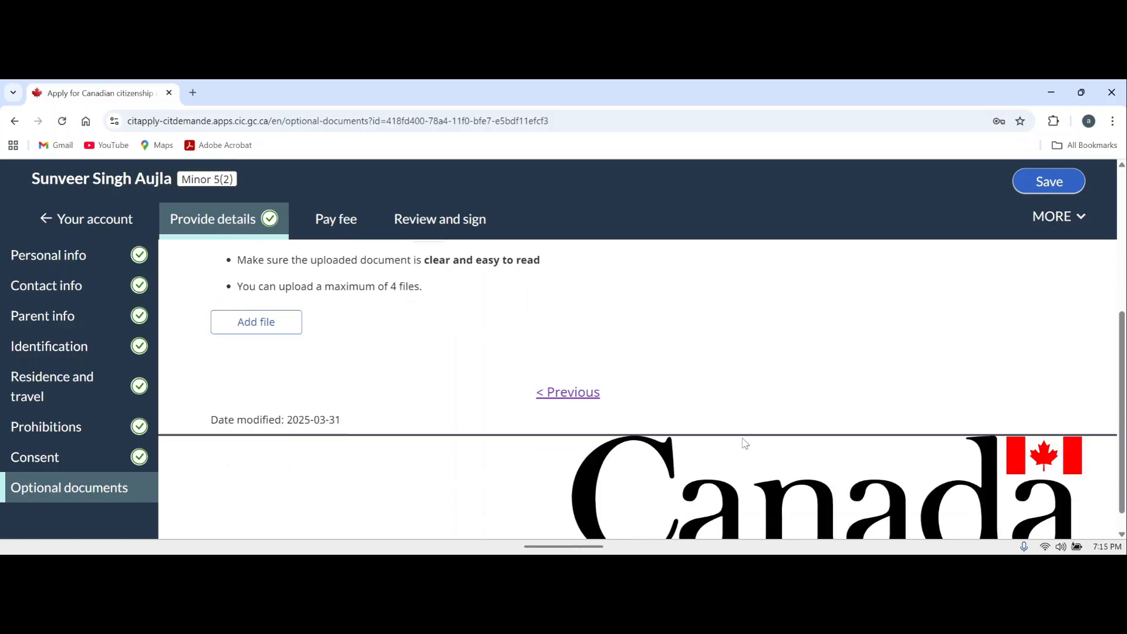
scroll(746, 440, up, 3)
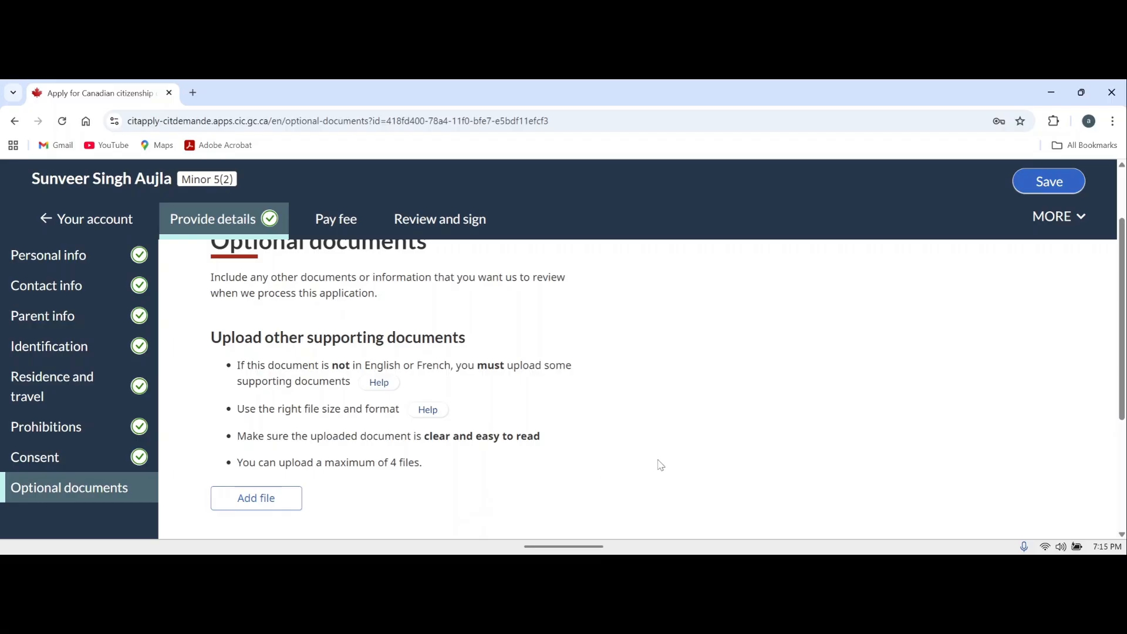
- Open the fee section, state that you are paying for at least 1 person, and open the online application fee page
click(329, 220)
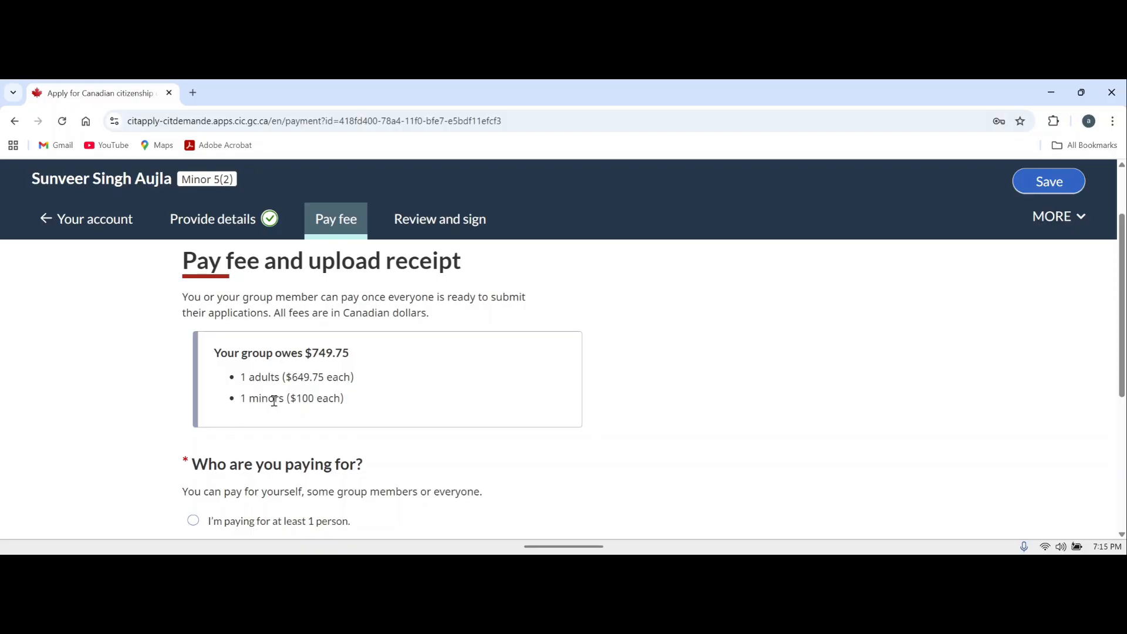
scroll(359, 405, down, 2)
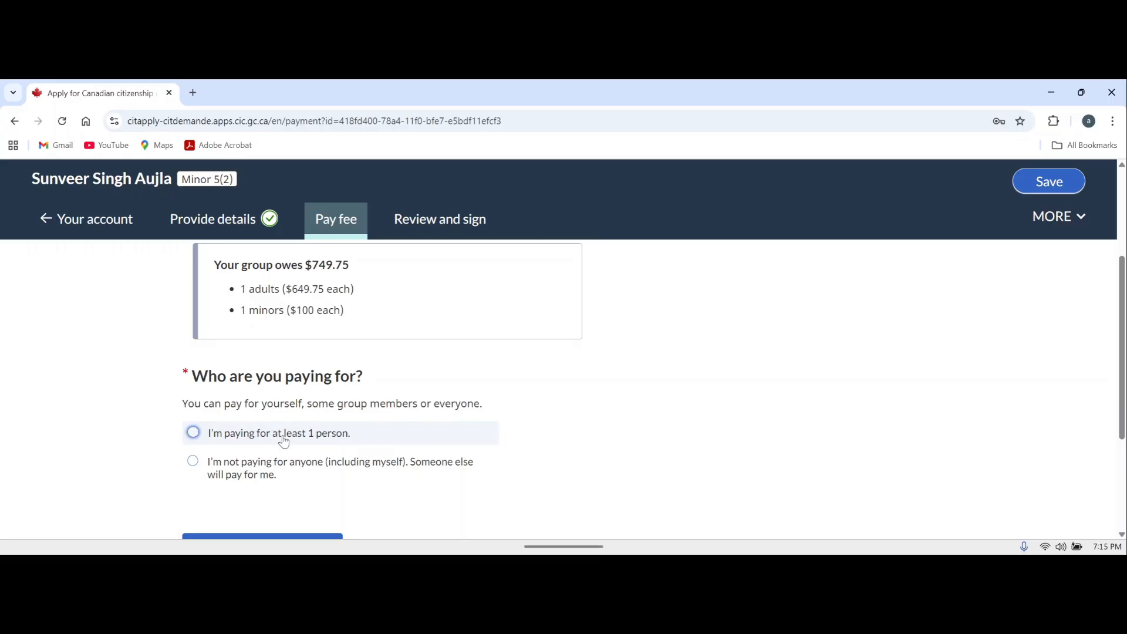
click(348, 438)
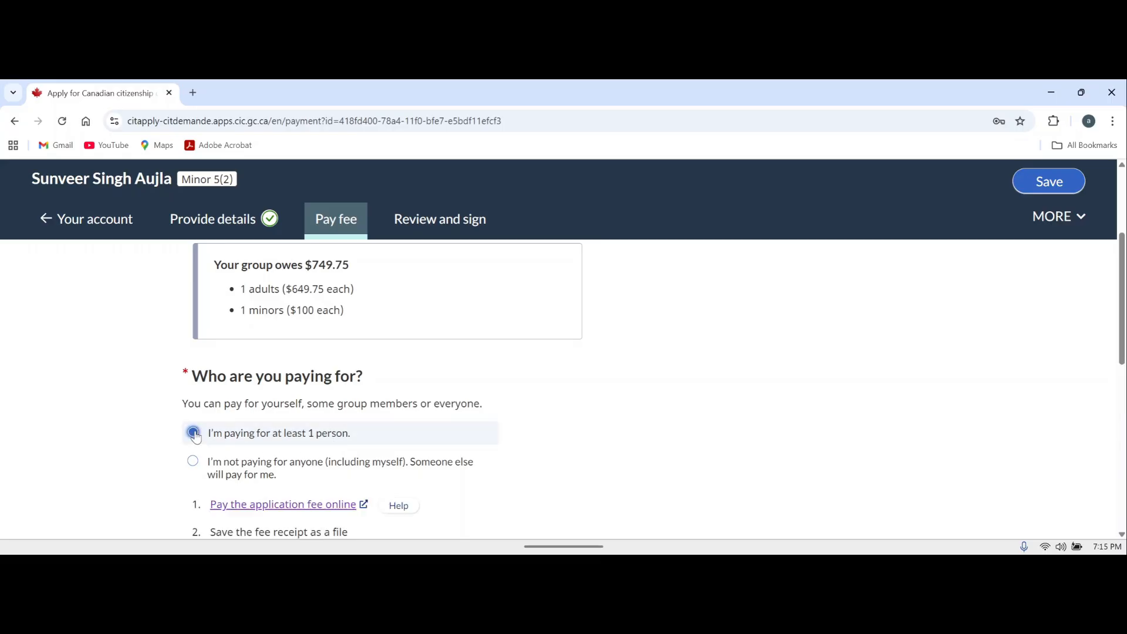
scroll(495, 428, down, 3)
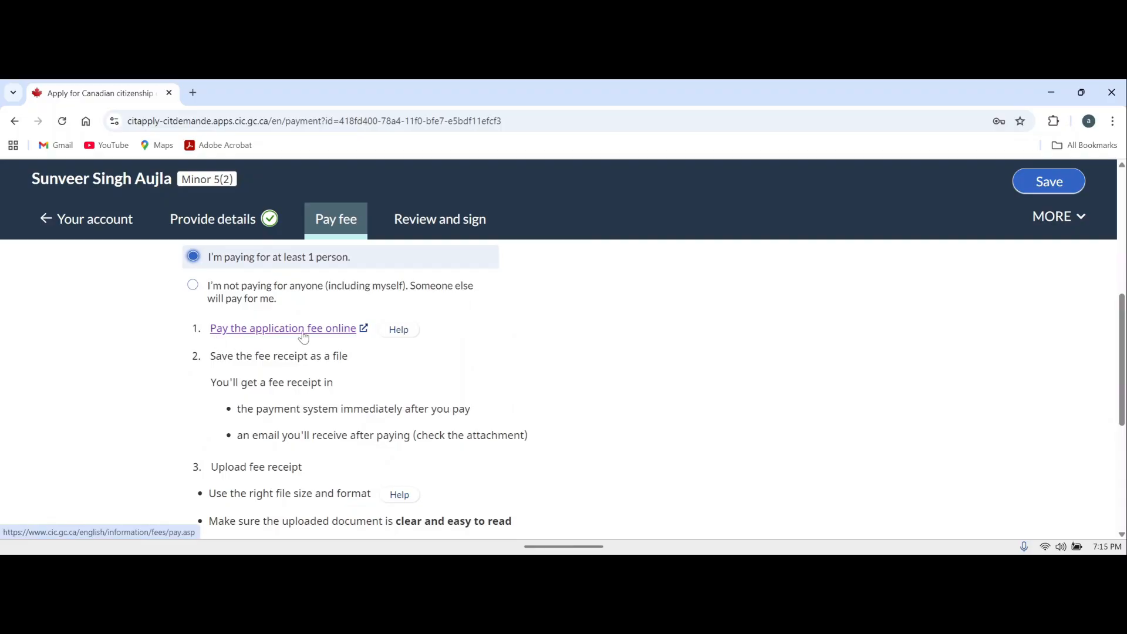
click(339, 333)
- Select Citizenship as the application type for the fee payment and proceed to the fee list
scroll(664, 360, down, 10)
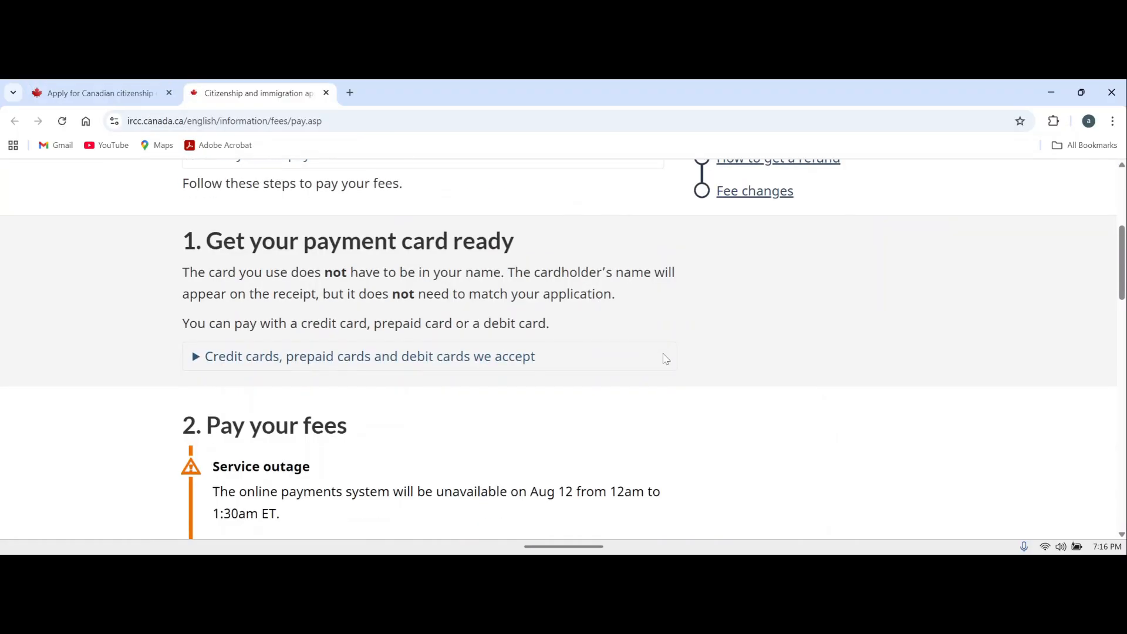
click(371, 403)
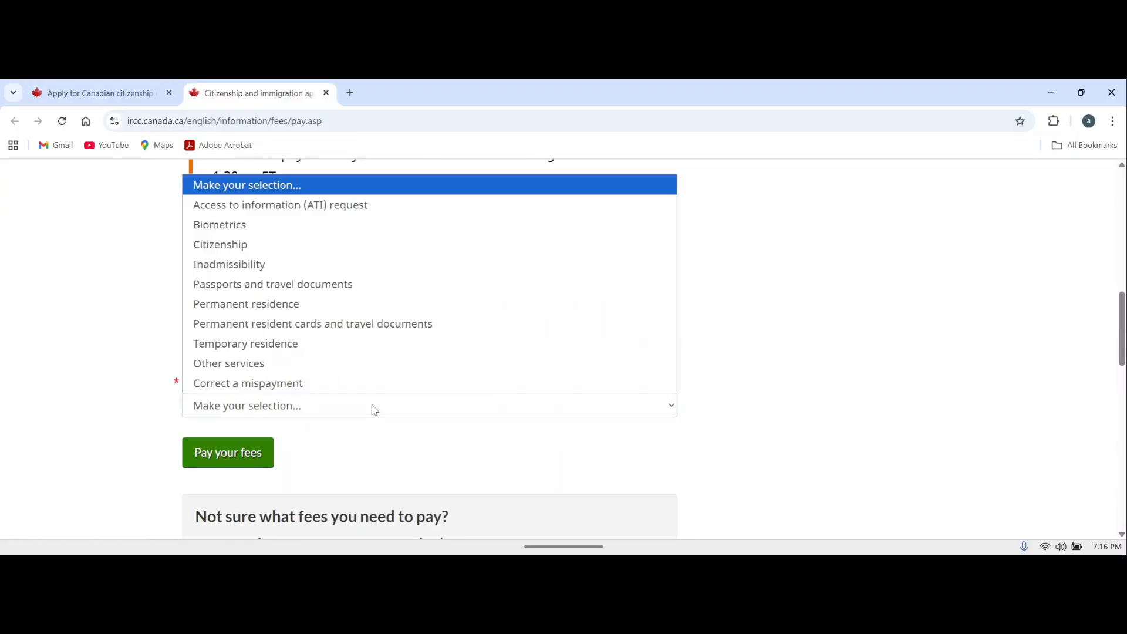
click(232, 245)
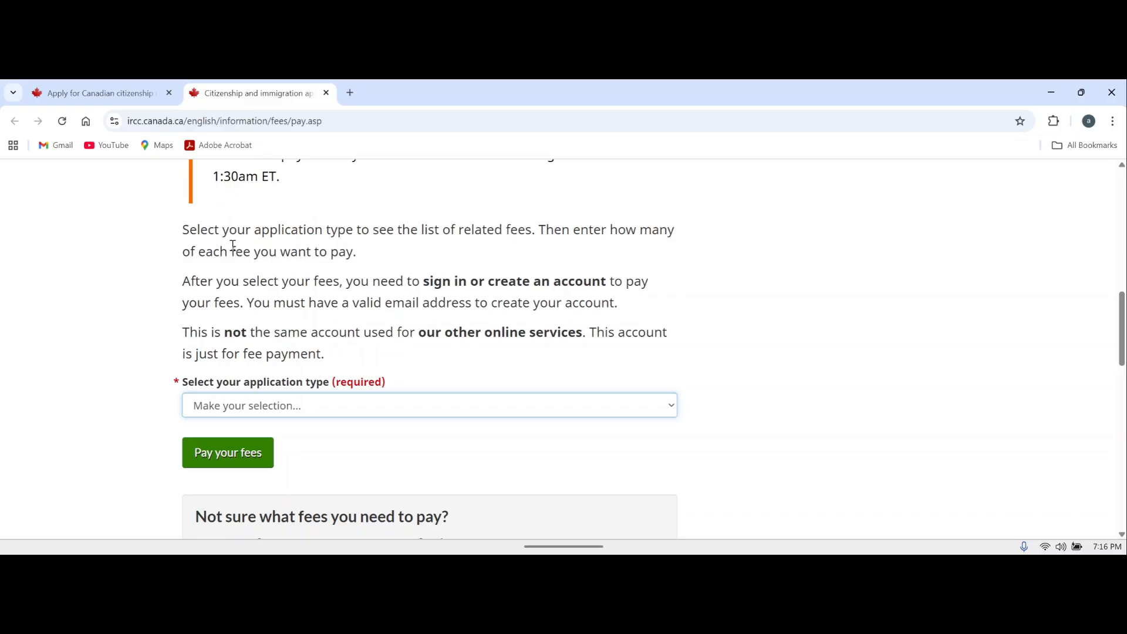
click(222, 479)
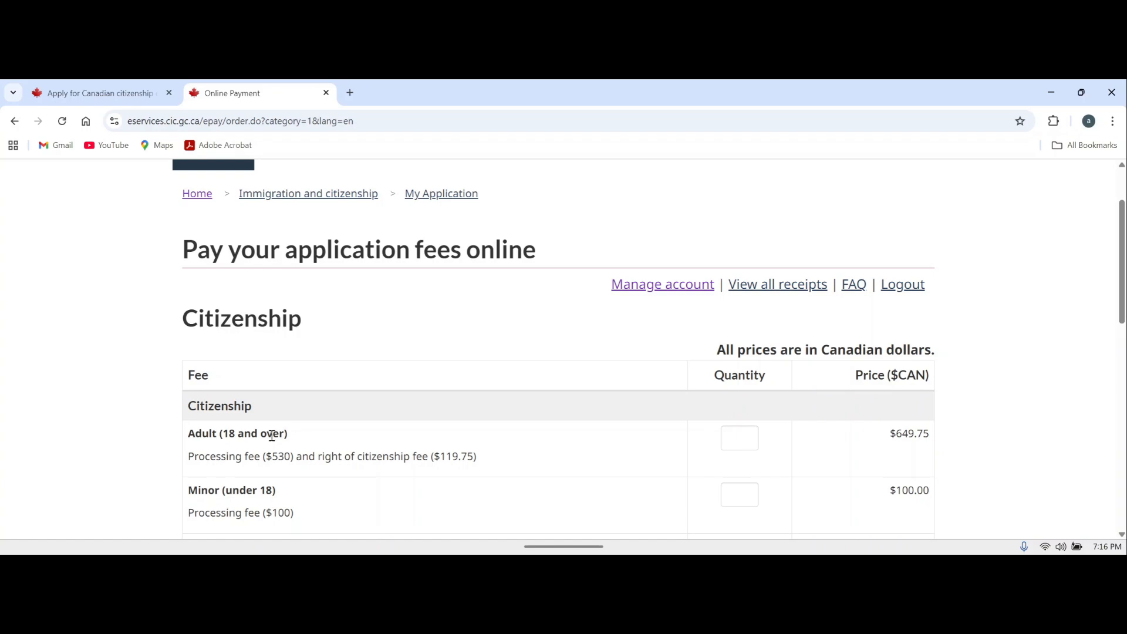
- Order 1 Adult (18 and over) fee and 1 Minor (under 18) fee, submit the order, and proceed to login and payment
click(741, 439)
text(1)
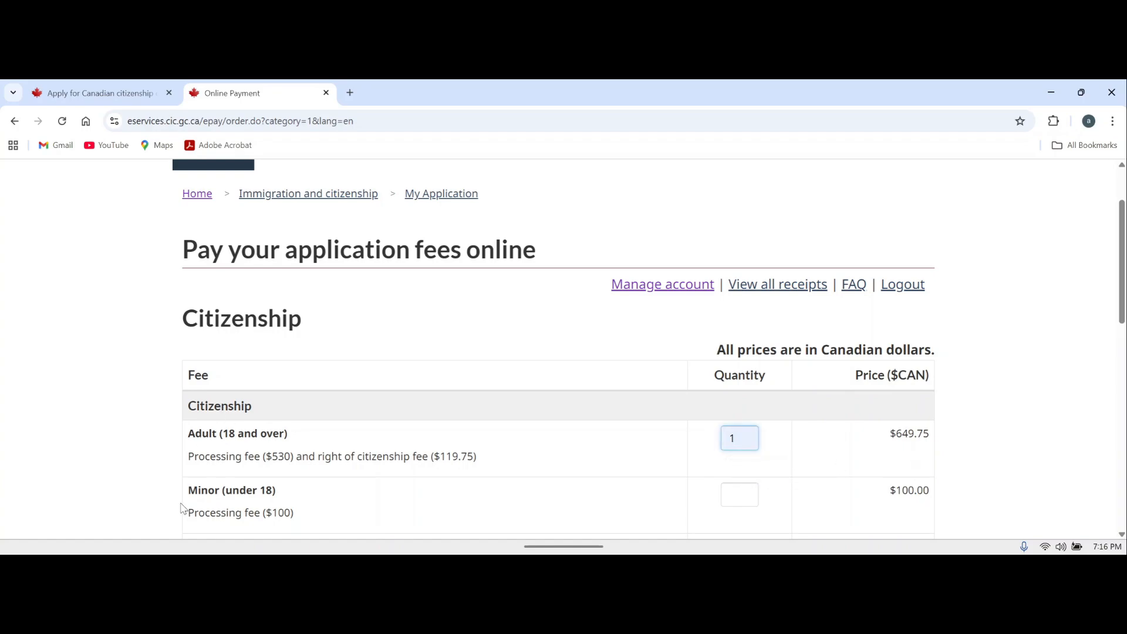
click(749, 496)
text(1)
scroll(737, 407, down, 10)
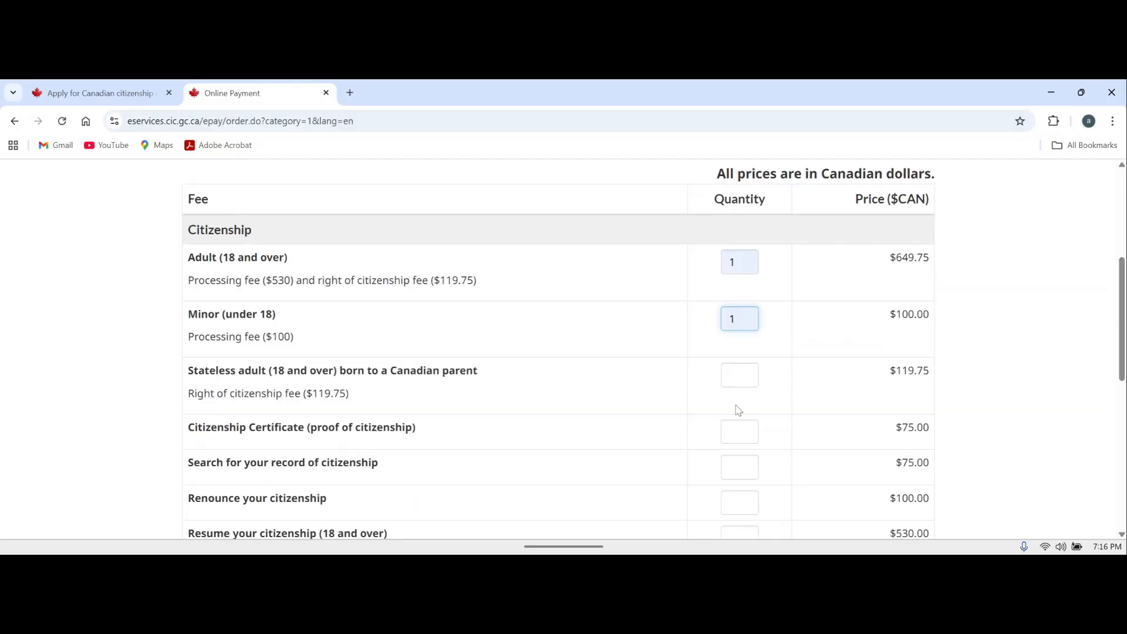
scroll(738, 409, up, 1)
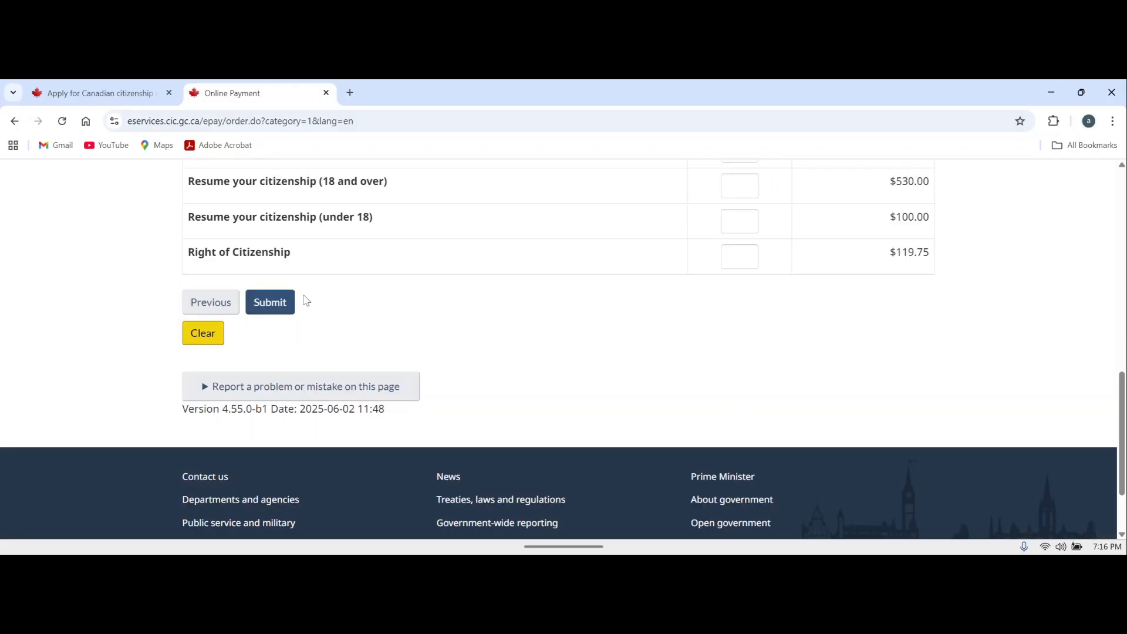
click(273, 302)
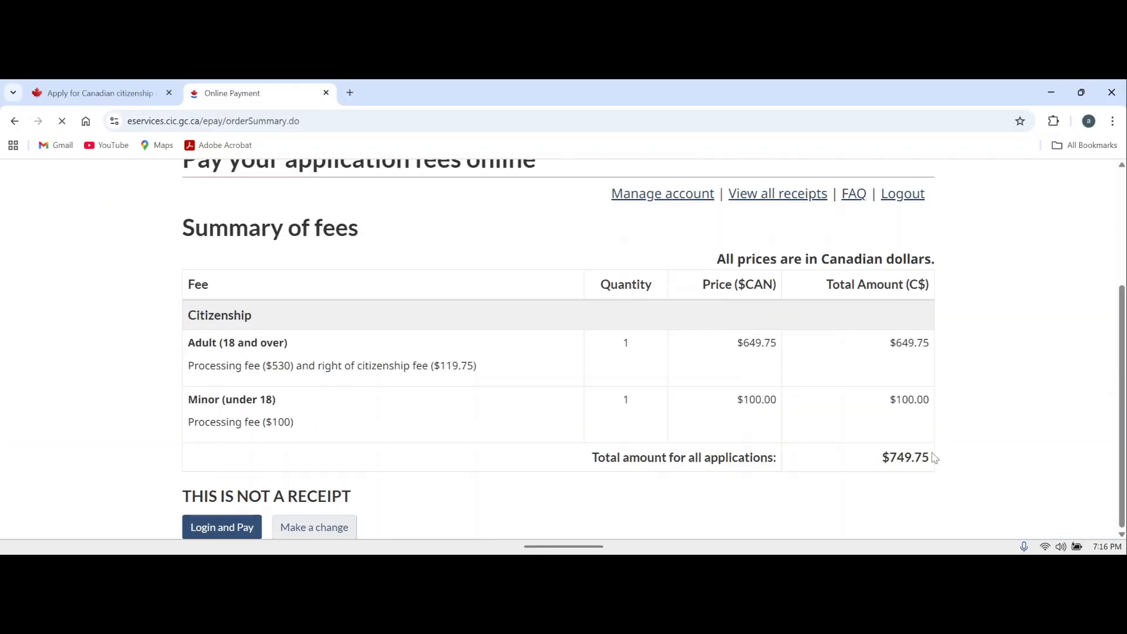
click(211, 538)
- Return to the citizenship application and upload Fee.pdf as the fee receipt for both group members
scroll(312, 356, down, 3)
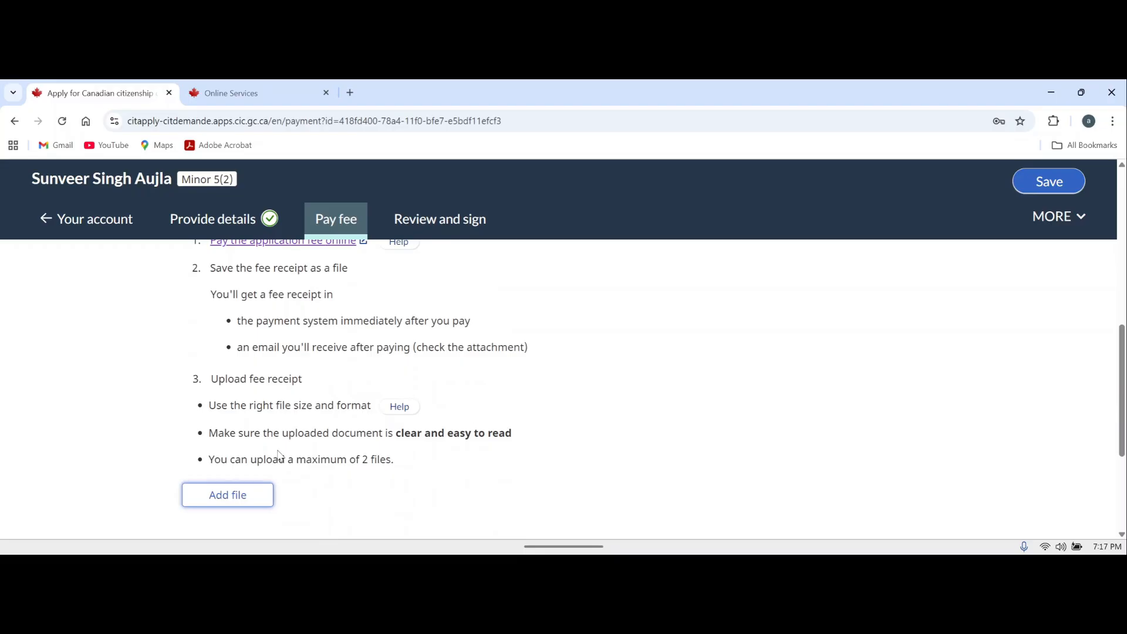
click(229, 503)
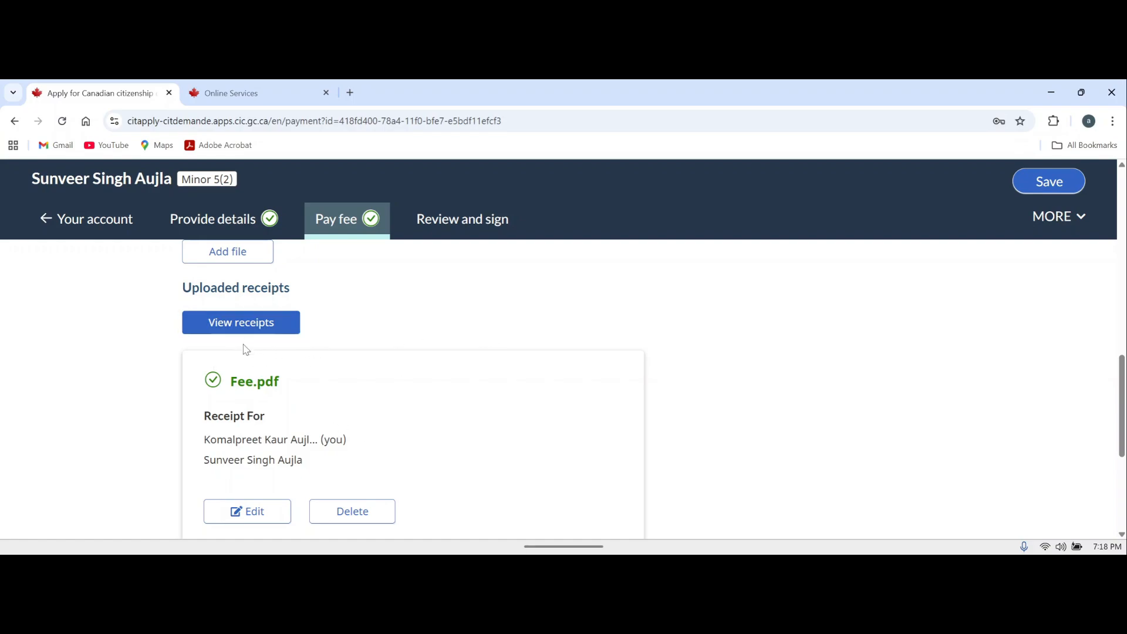
- Open the review section, check the status of each application section, and continue to the signature page
click(479, 221)
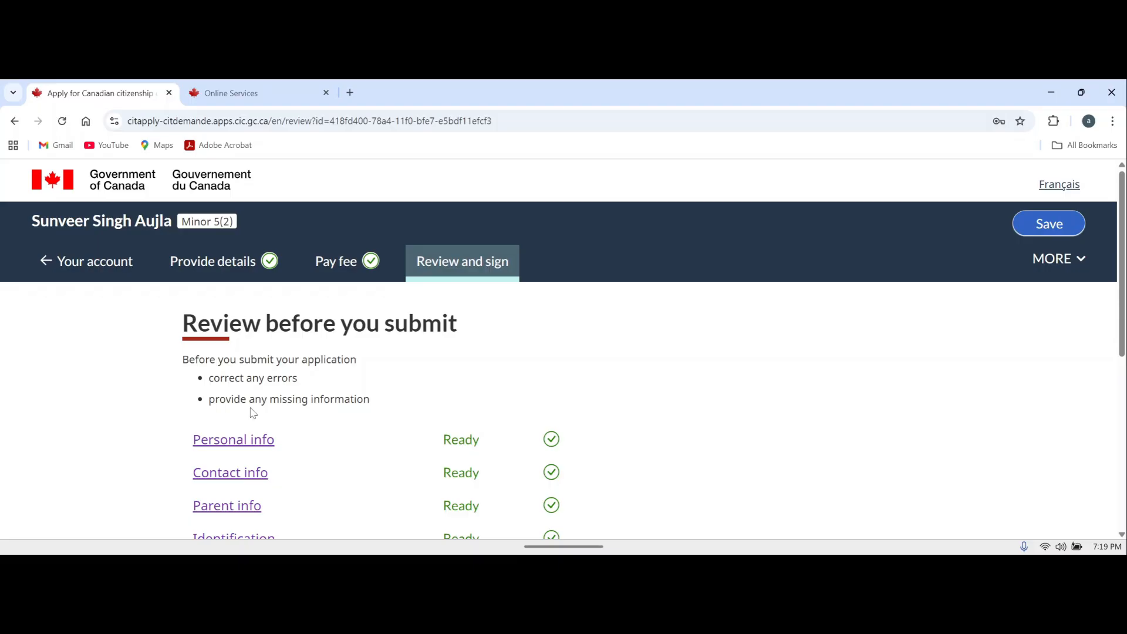
scroll(373, 410, down, 3)
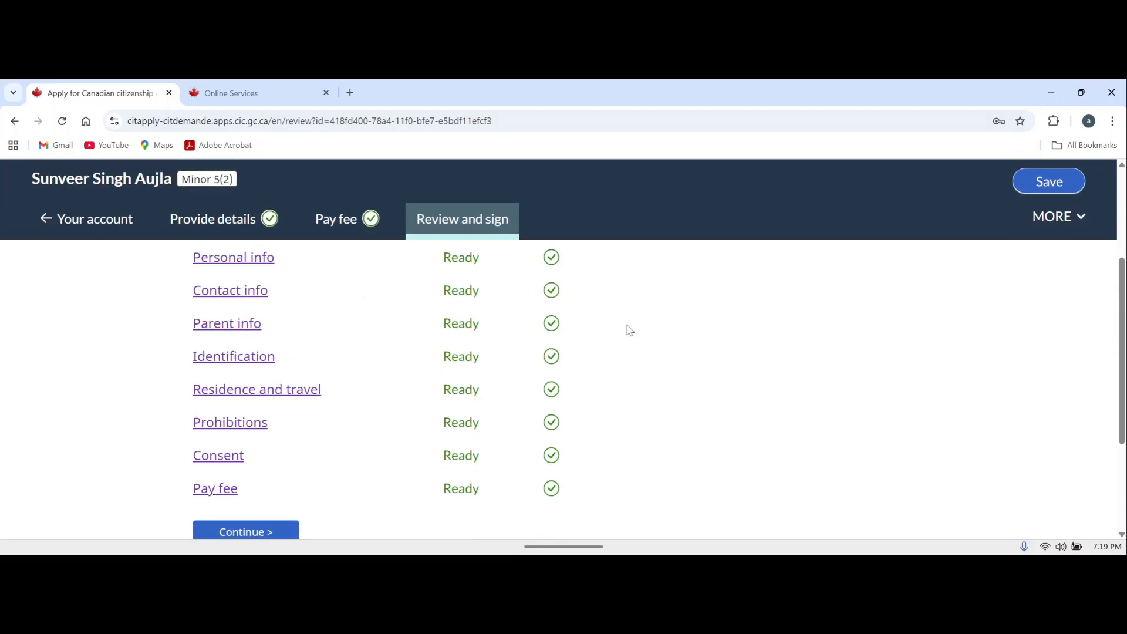
scroll(656, 358, down, 2)
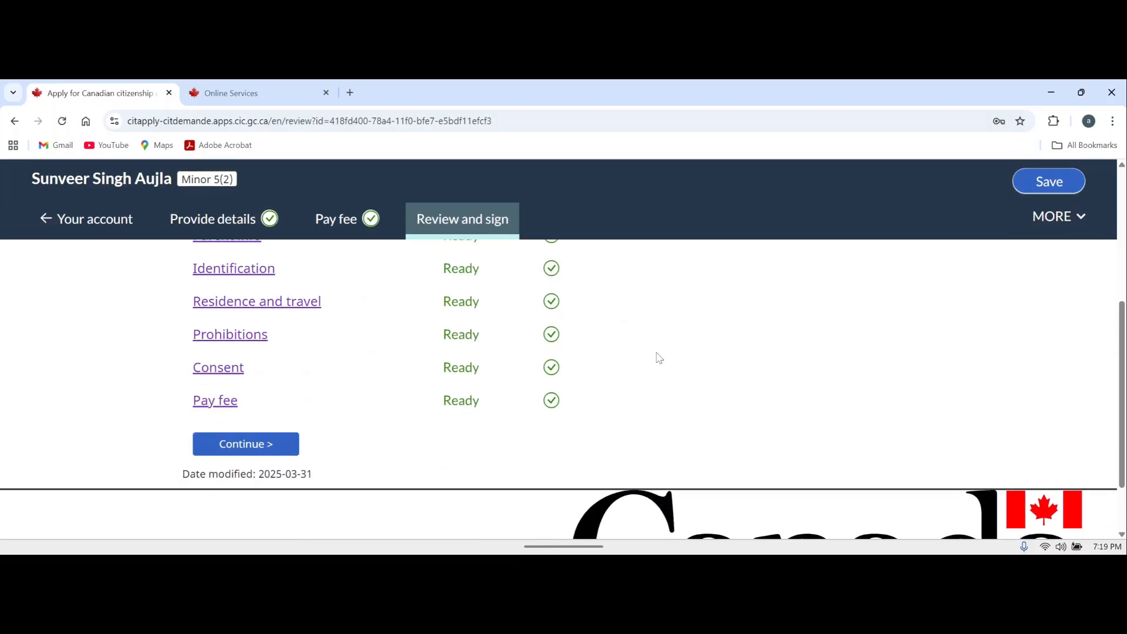
click(252, 451)
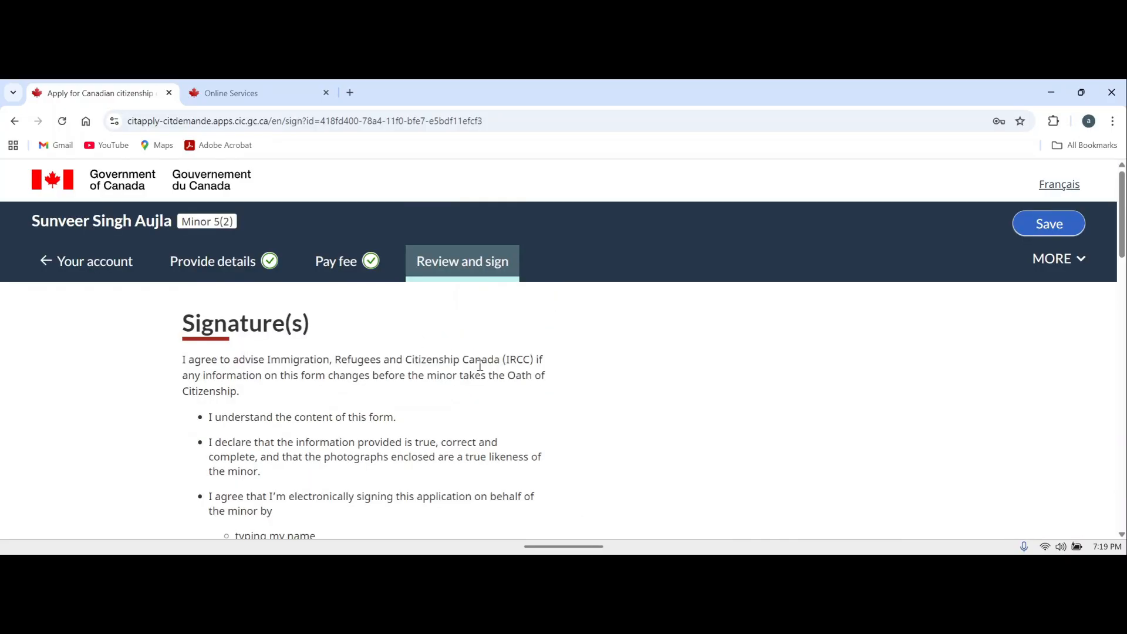
- Fill in the parent's family name, given names and Edmonton as the signing city, expand the privacy notice, and sign the minor's application
scroll(190, 318, down, 5)
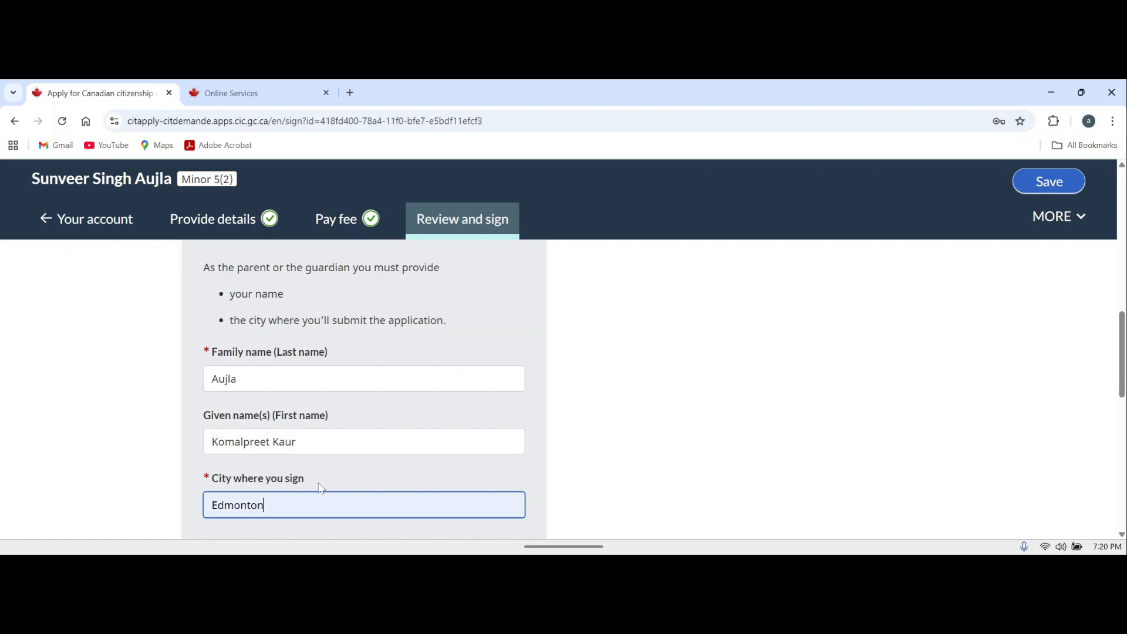
scroll(370, 470, down, 3)
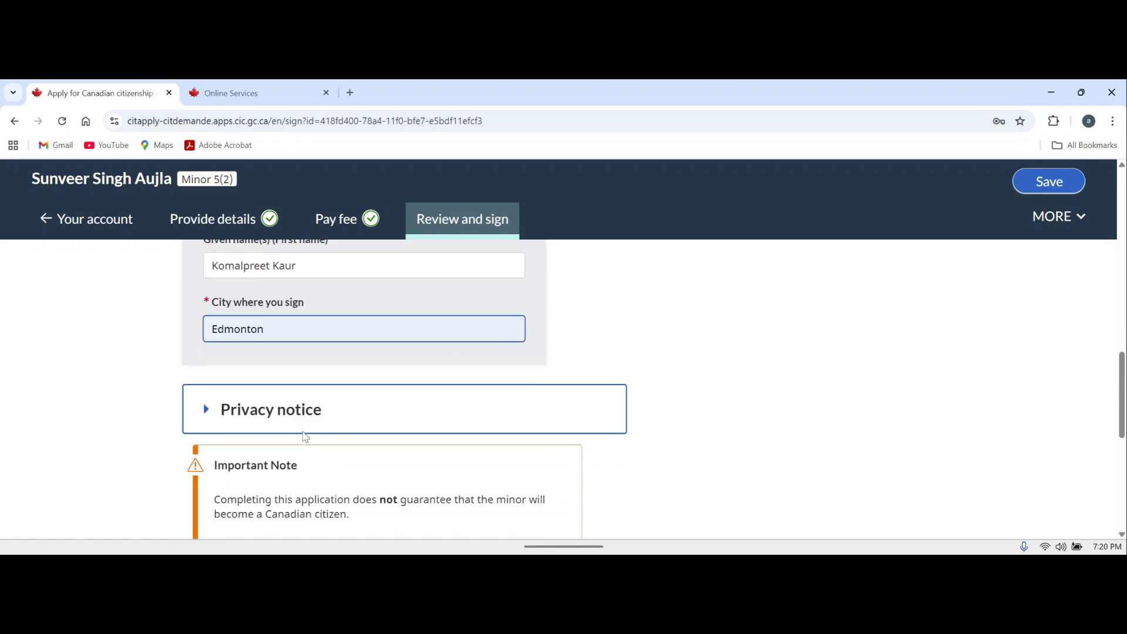
click(282, 409)
scroll(345, 438, down, 3)
scroll(345, 437, down, 15)
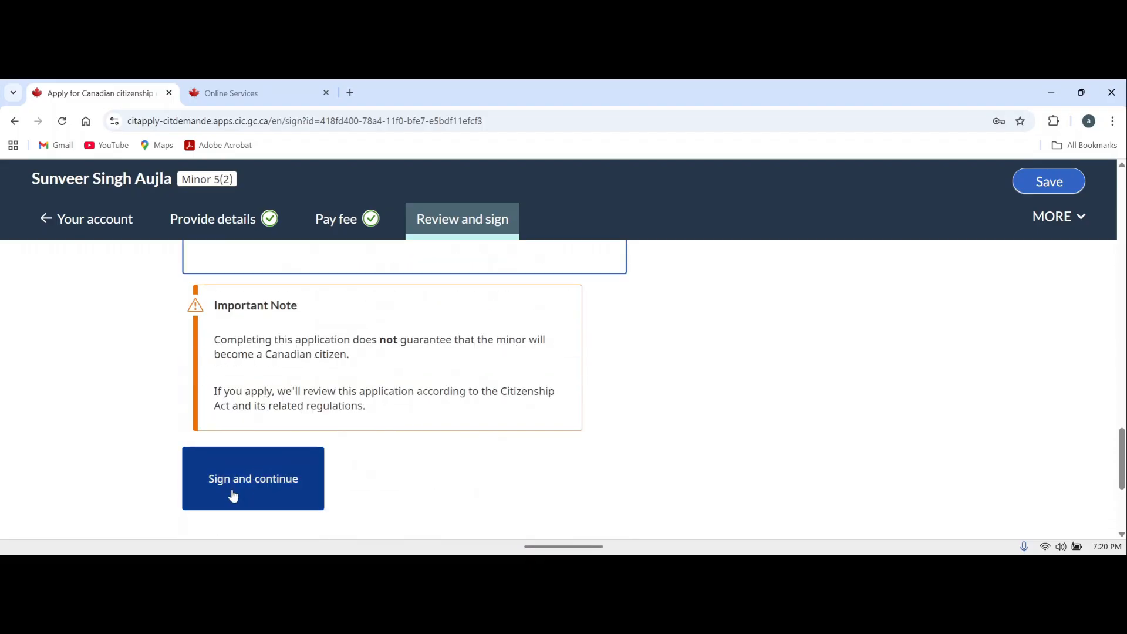
click(290, 487)
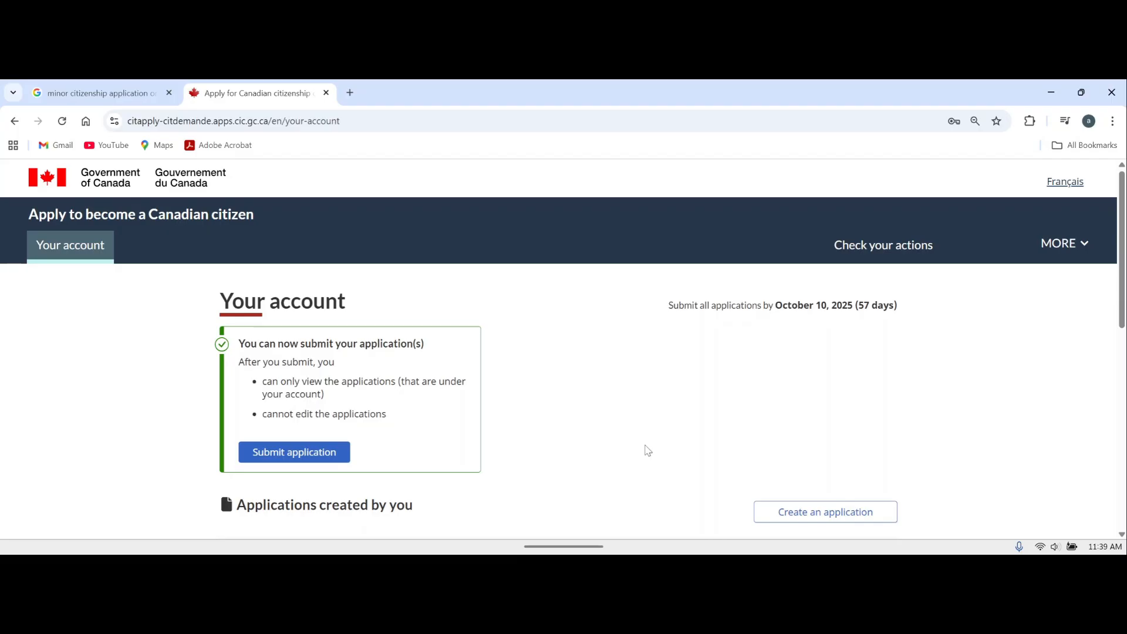
- Check the signing status of the adult and minor applications and the submission notice on the account page
scroll(647, 451, down, 3)
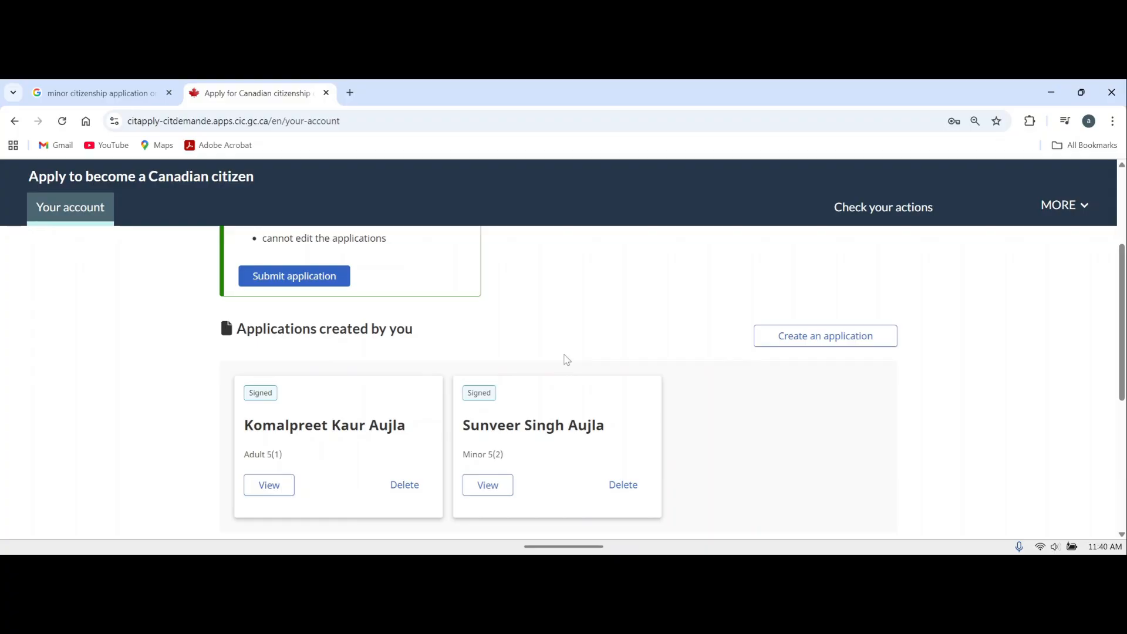
scroll(567, 360, up, 2)
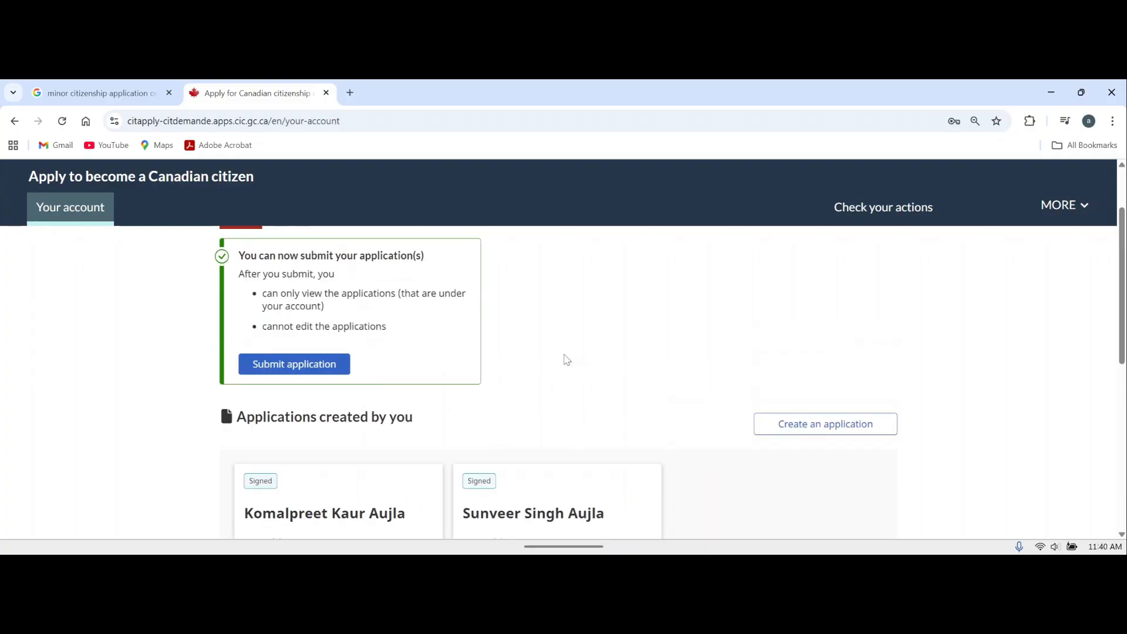